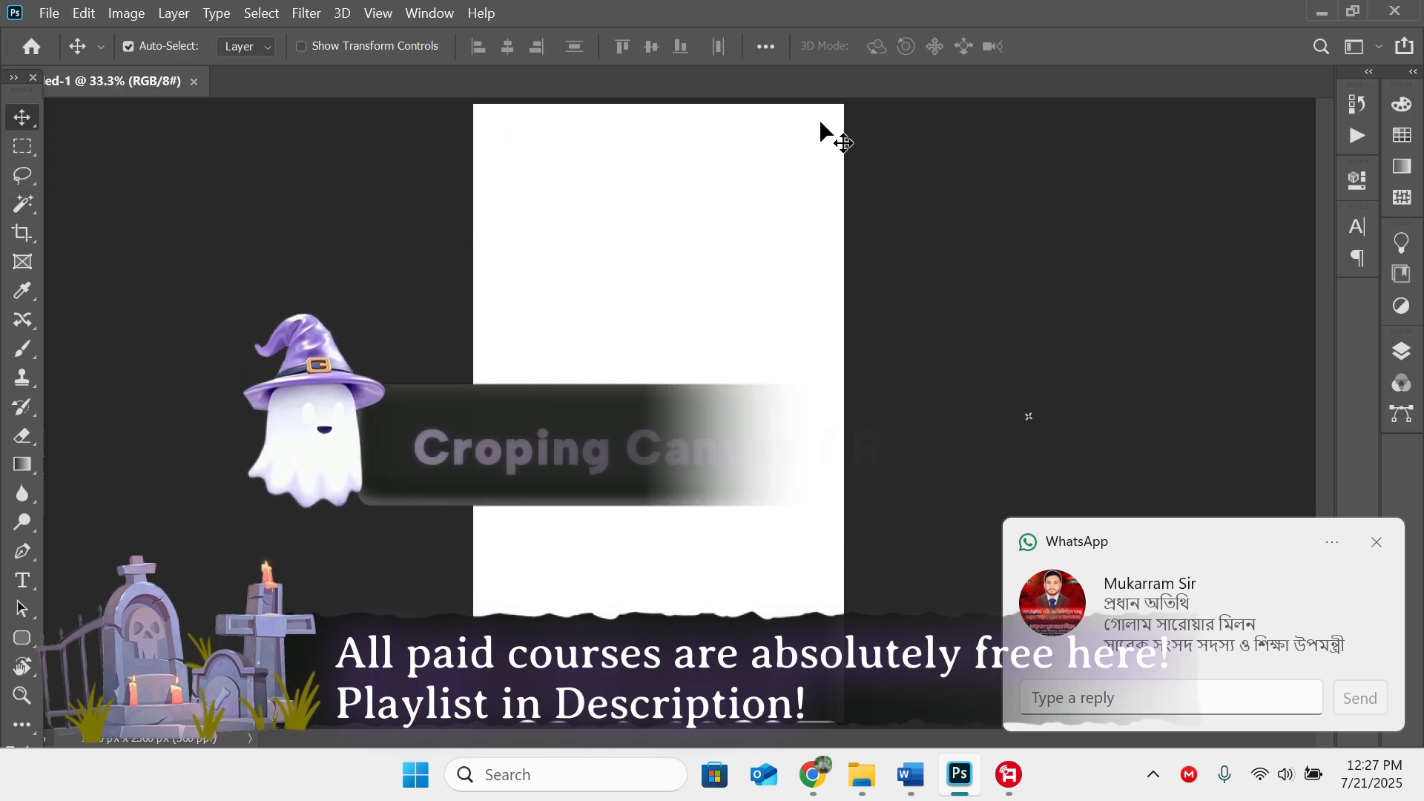
pyautogui.scroll(4, 635, 284)
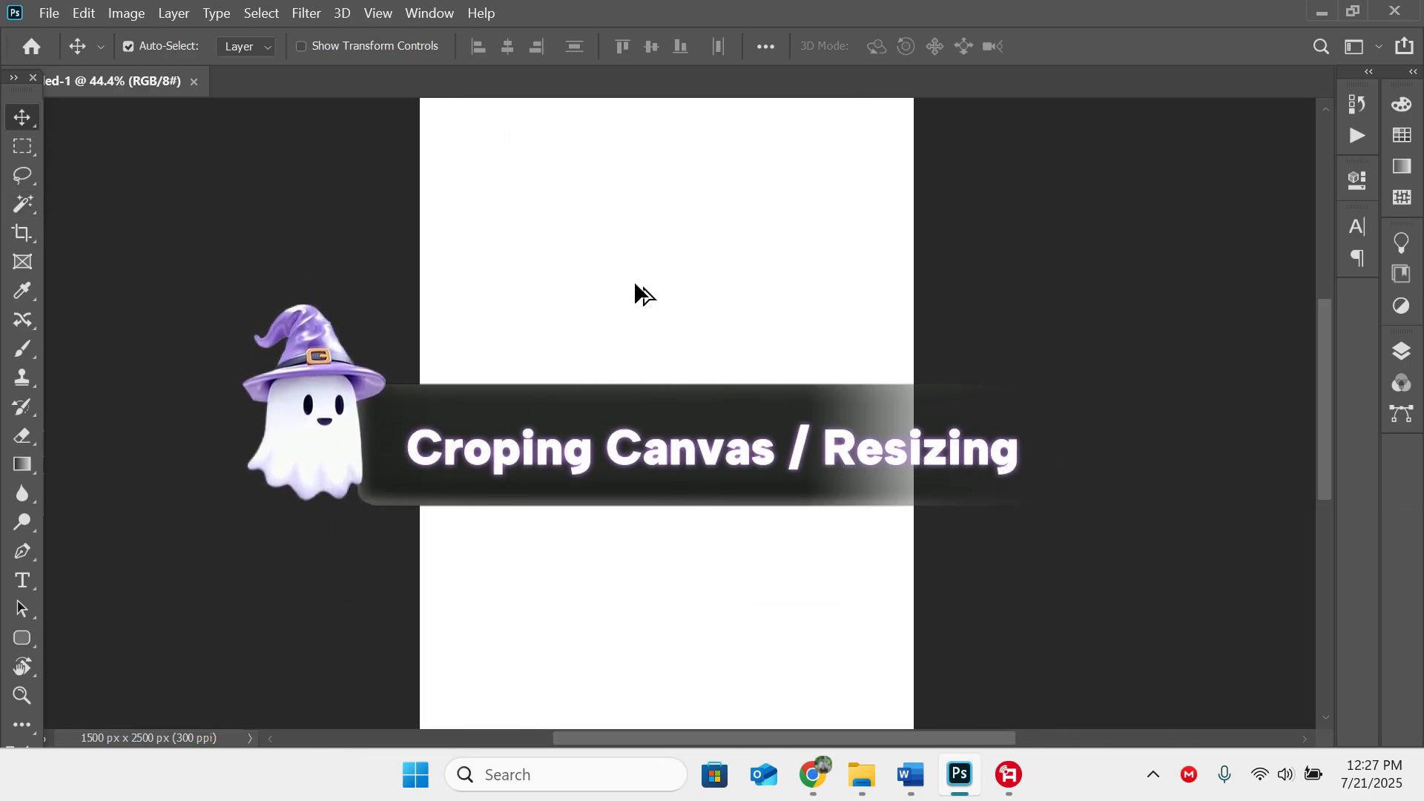
pyautogui.scroll(3, 635, 284)
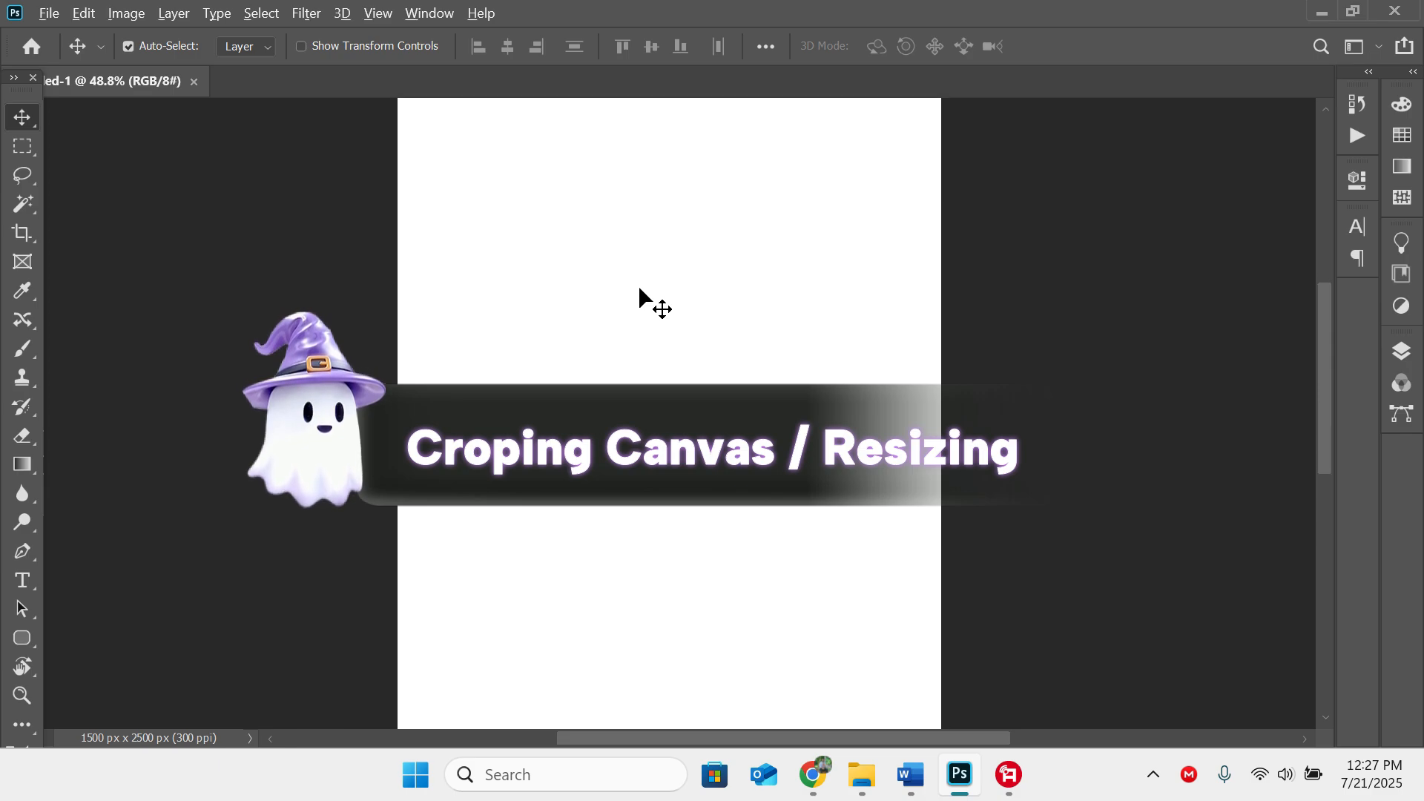
pyautogui.scroll(-5, 636, 284)
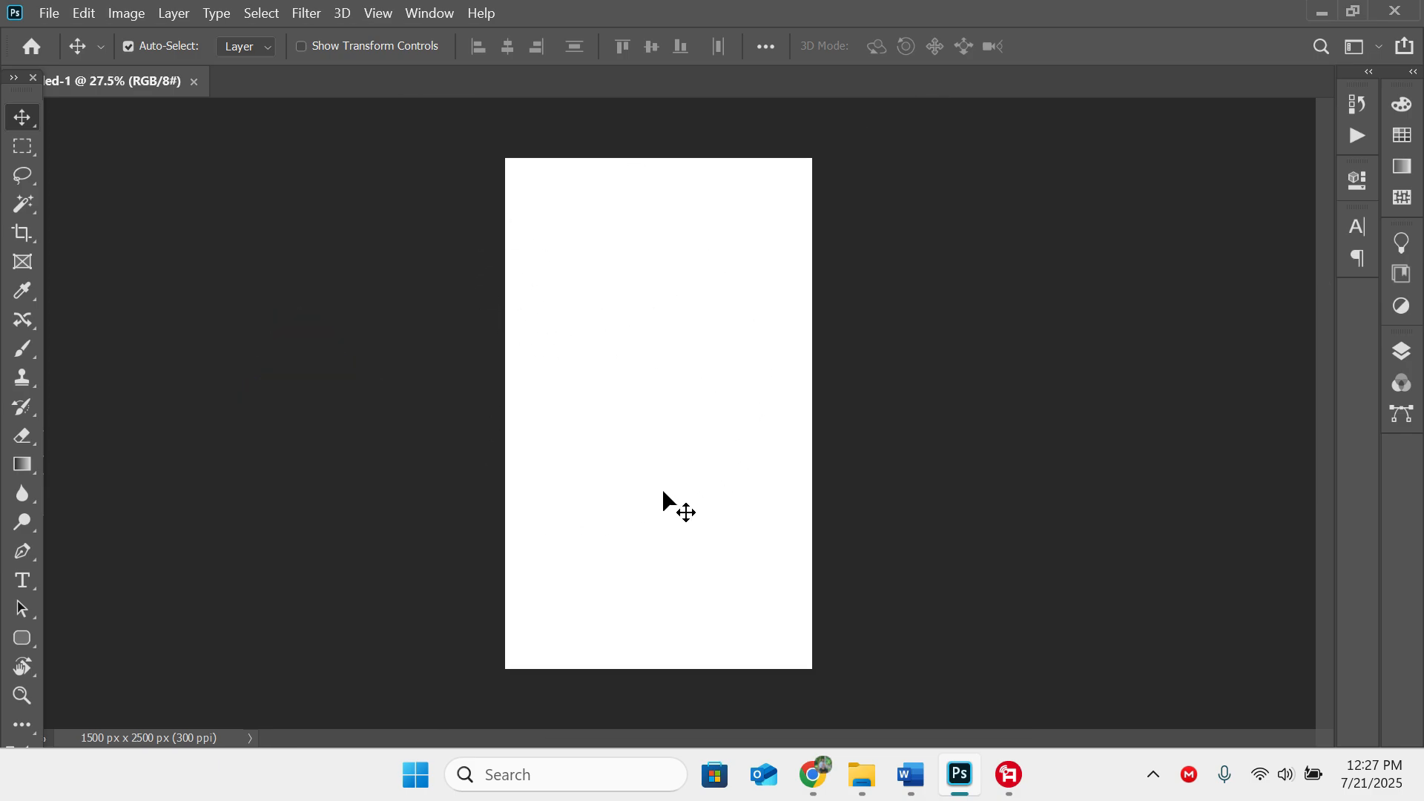
pyautogui.scroll(1, 662, 489)
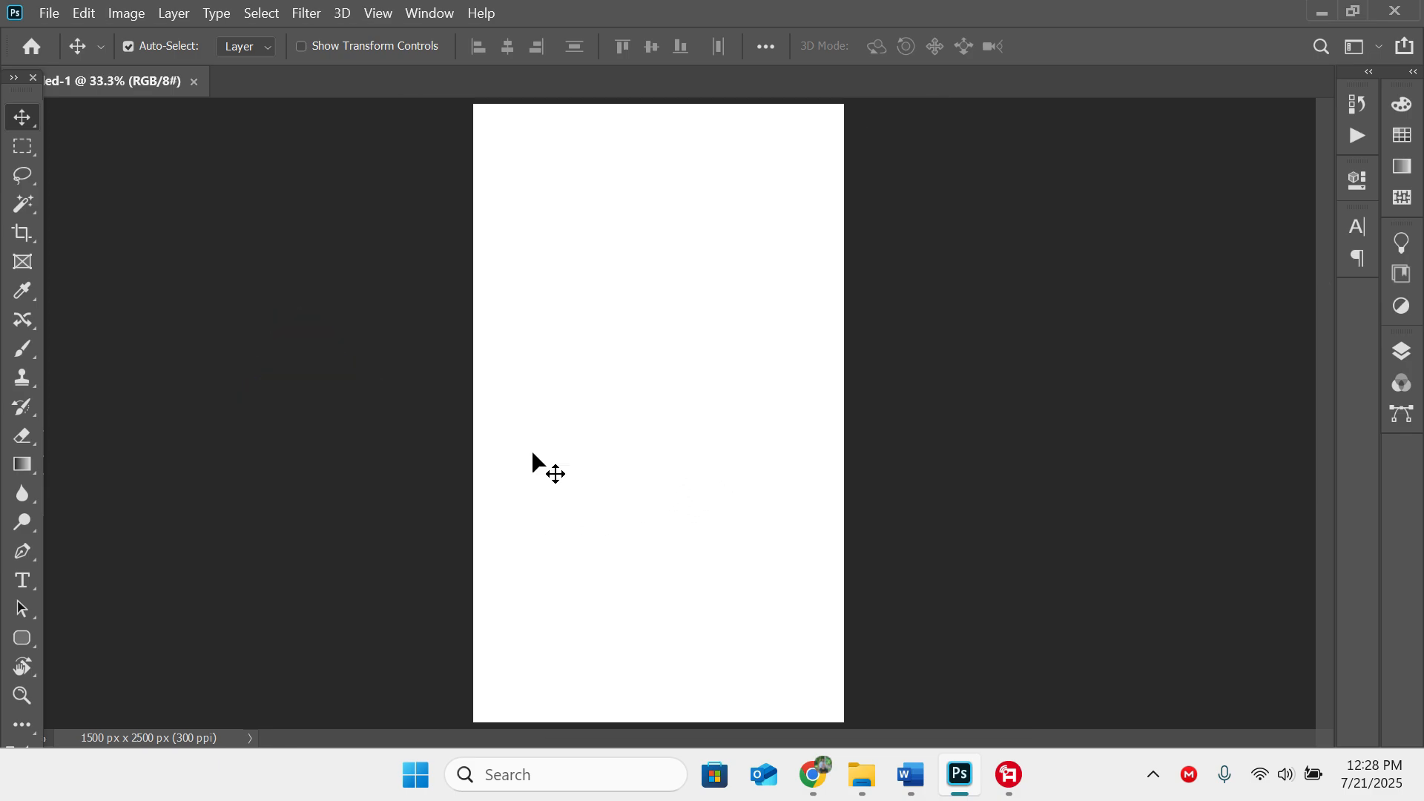
# Step: Start cropping the canvas with an enlarged square frame, and switch the crop preset to Original Ratio
pyautogui.click(23, 234)
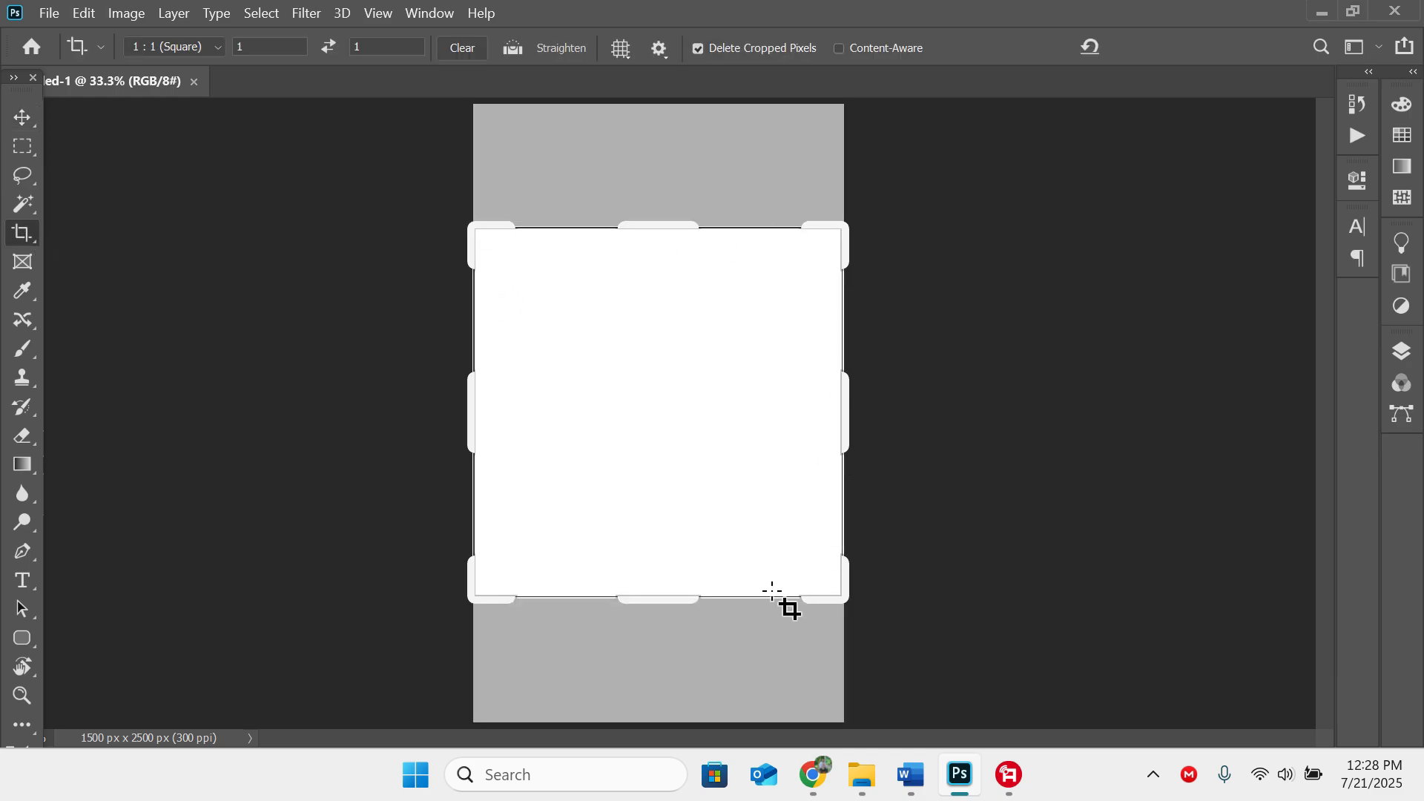
pyautogui.moveTo(658, 219); pyautogui.dragTo(663, 185)
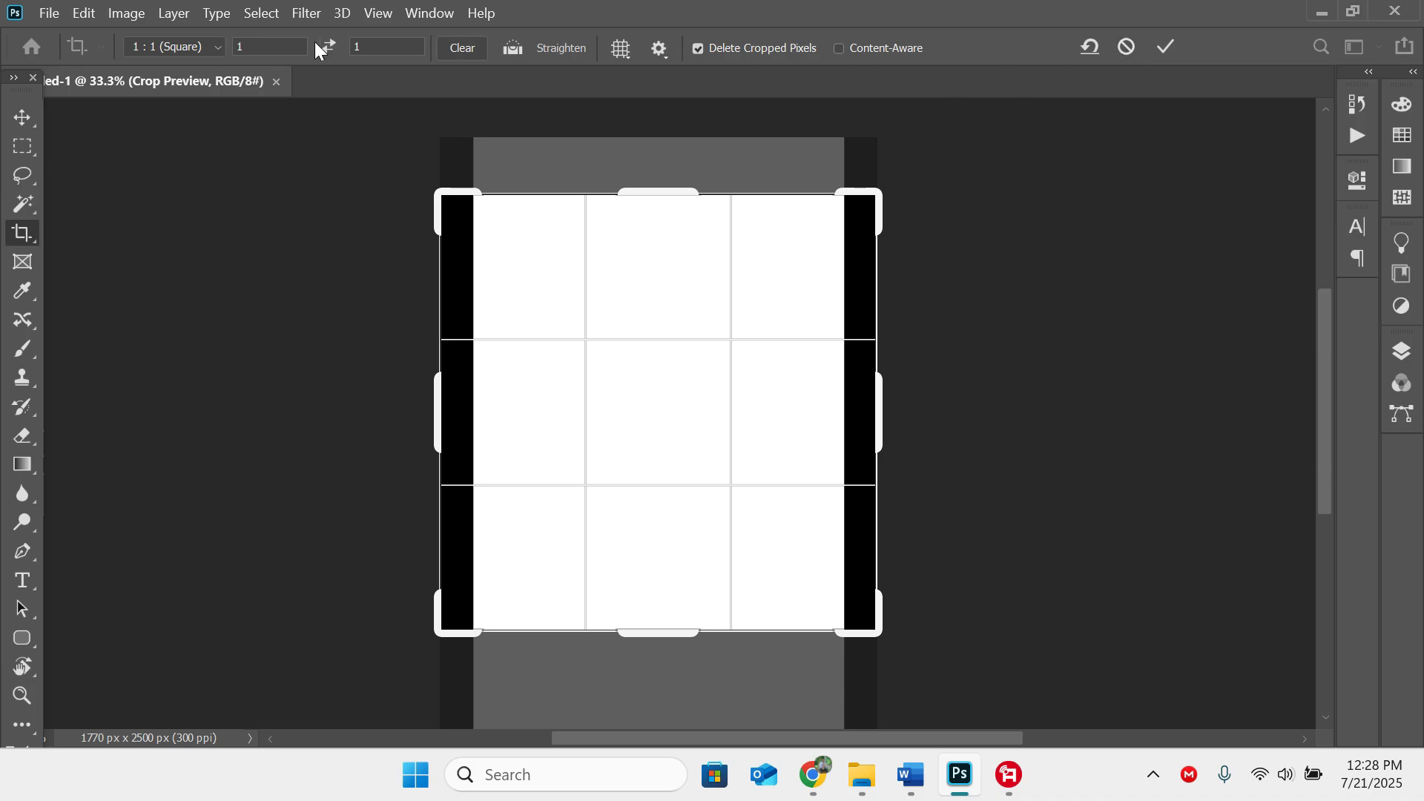
pyautogui.click(173, 49)
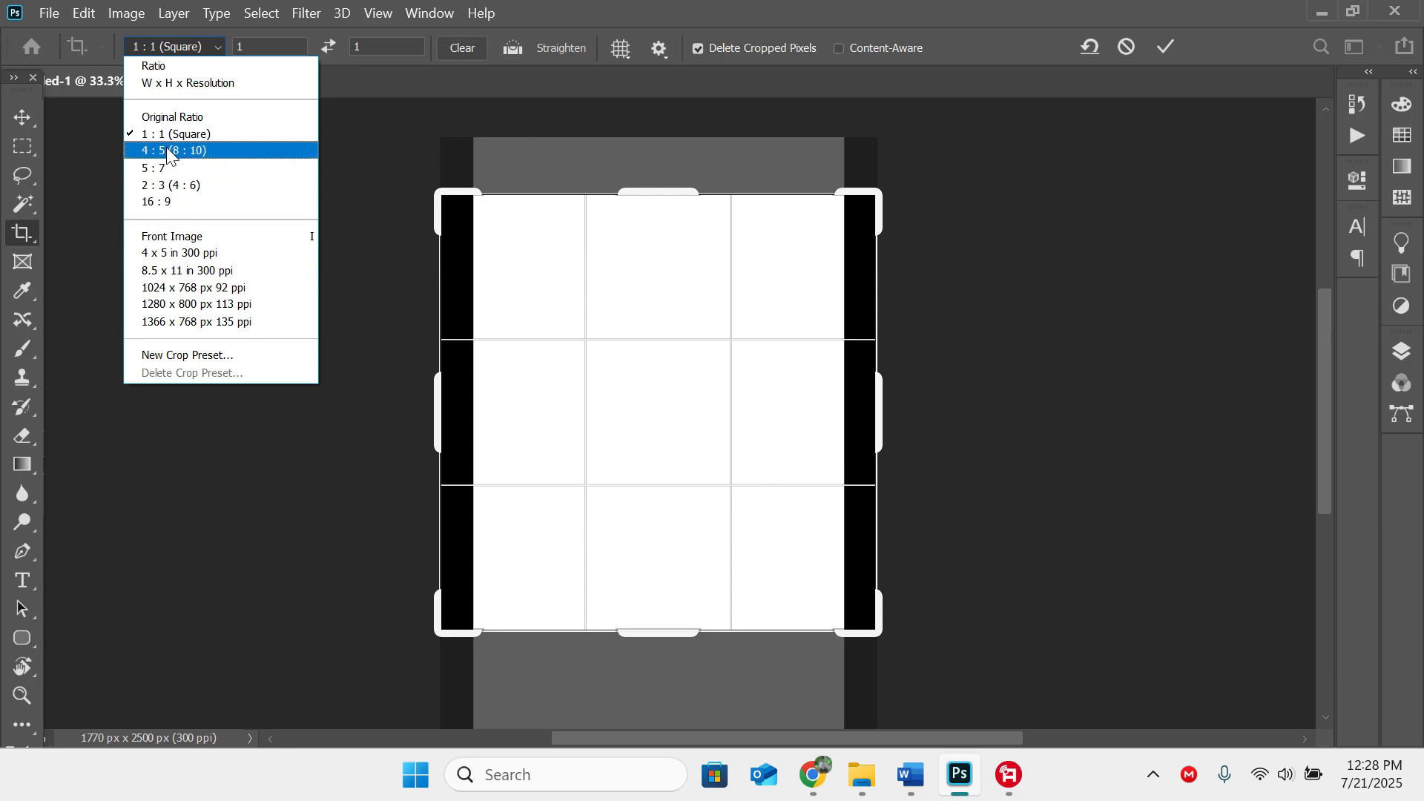
pyautogui.click(172, 117)
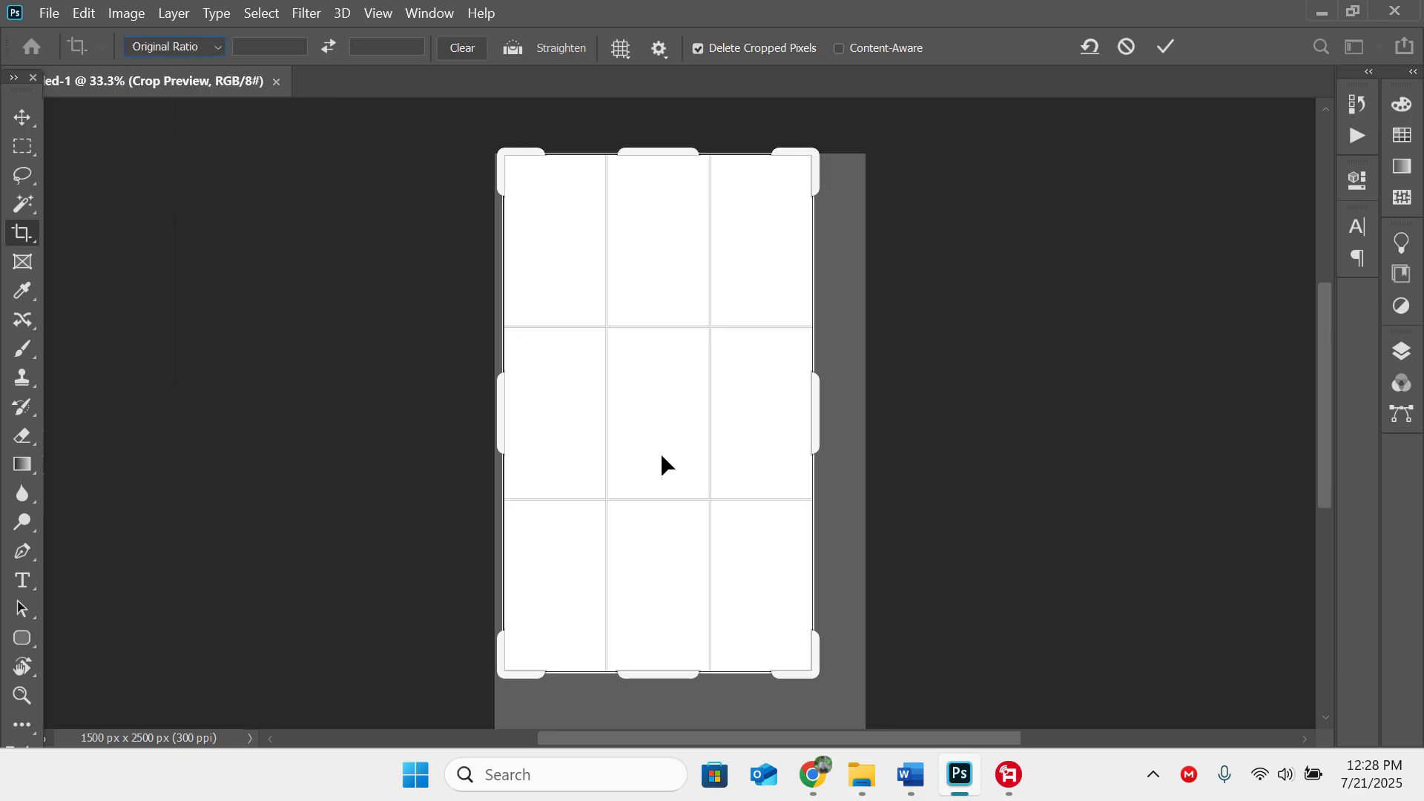
# Step: Clear the crop ratio, crop the canvas freely to about 1500 x 1789 px, and return to the Move tool
pyautogui.click(467, 49)
pyautogui.moveTo(814, 409); pyautogui.dragTo(840, 425)
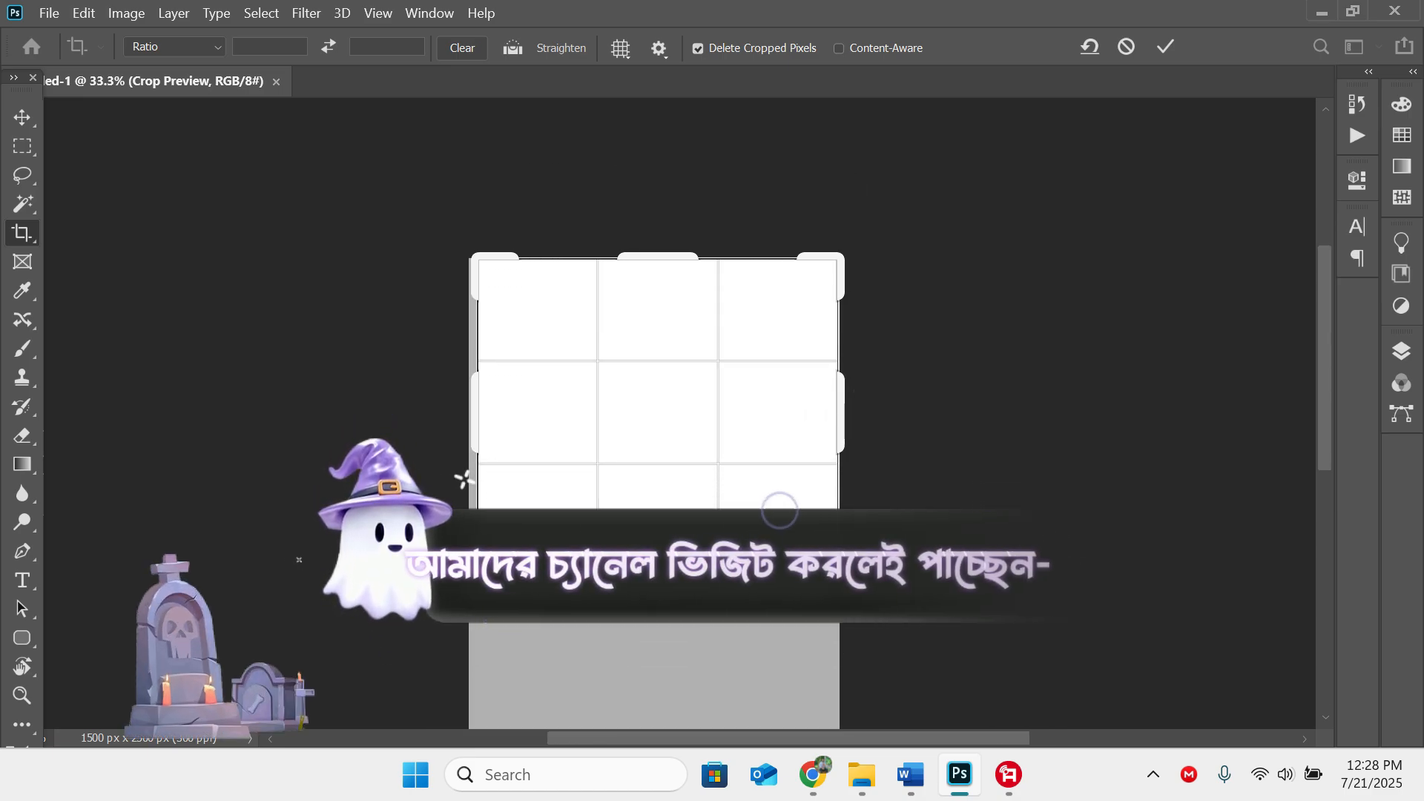
pyautogui.moveTo(477, 404); pyautogui.dragTo(470, 404)
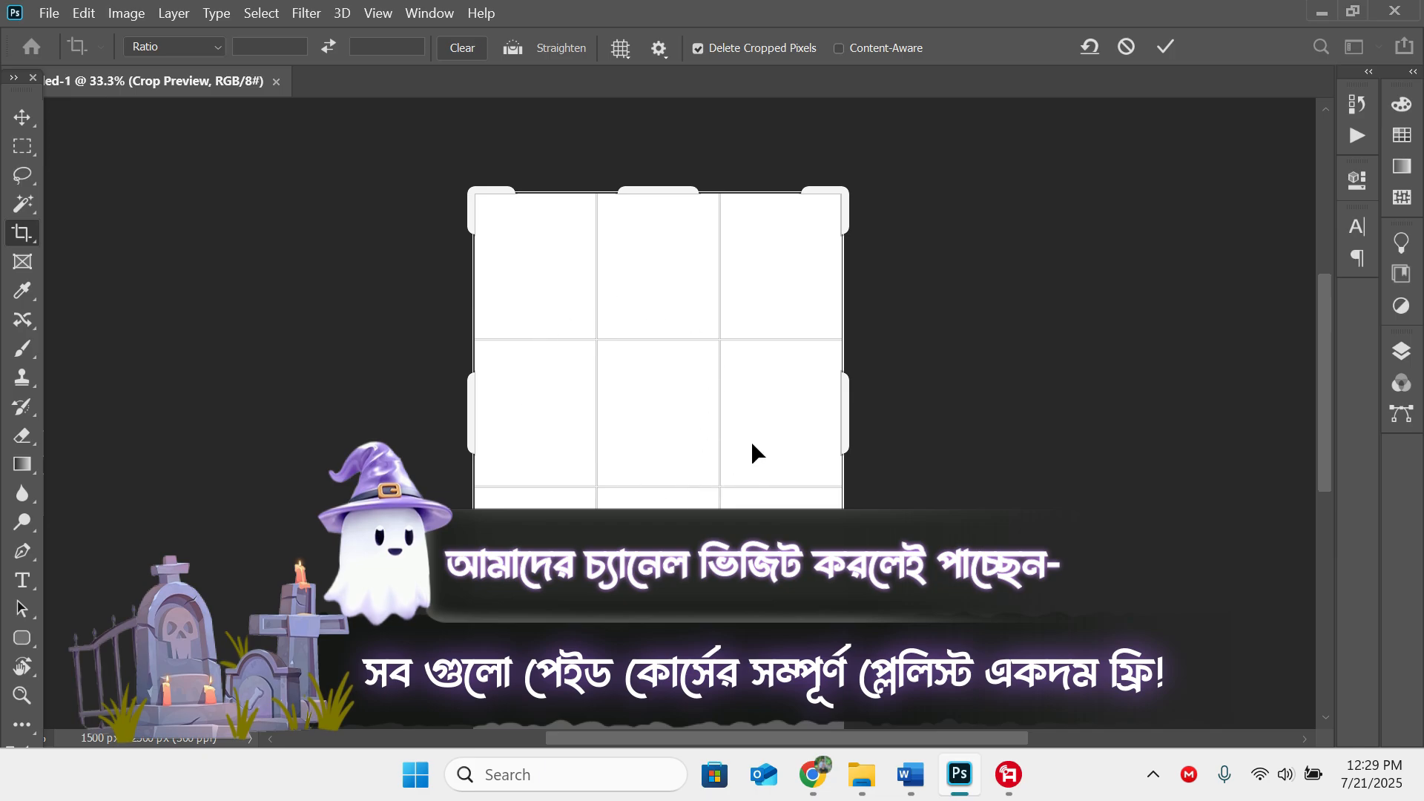
pyautogui.click(1165, 48)
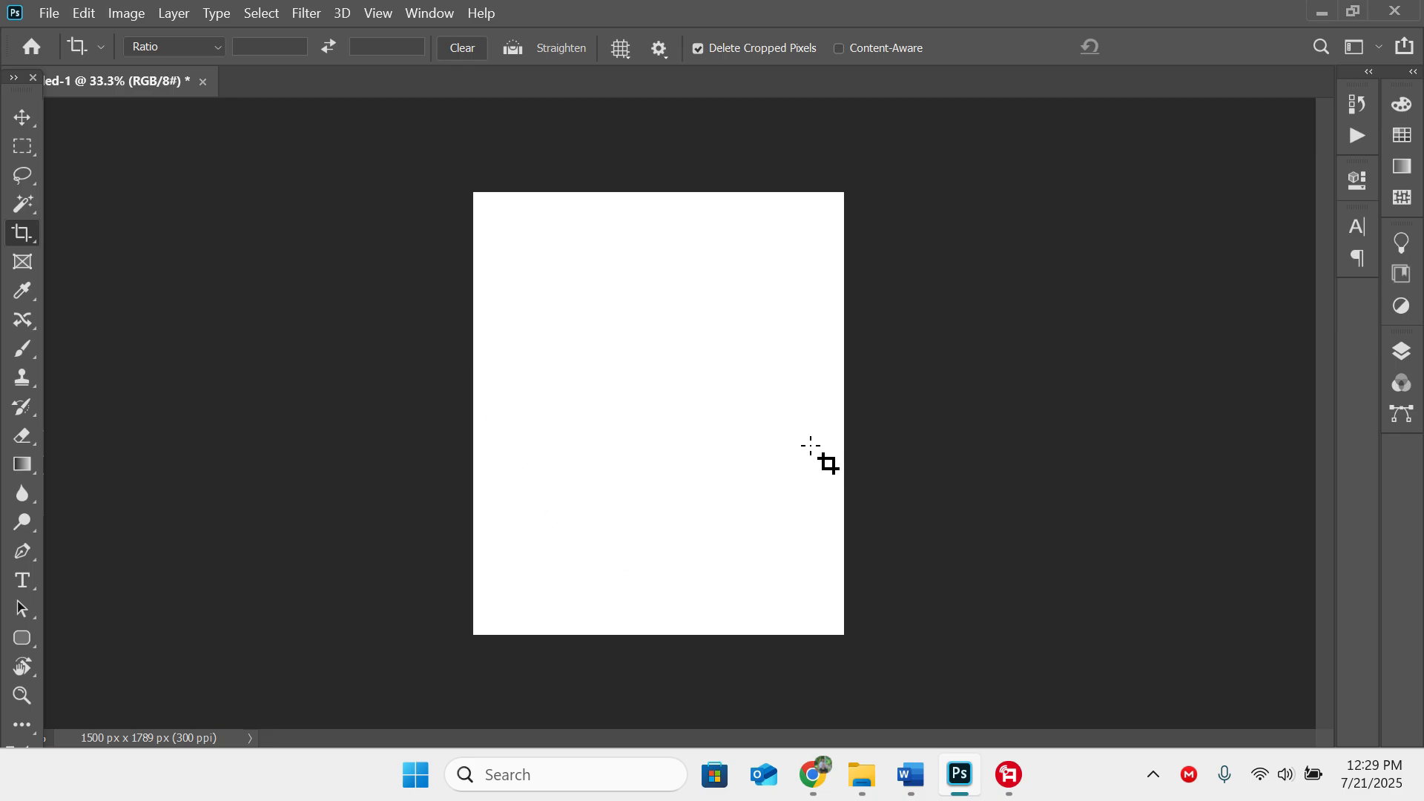
pyautogui.click(810, 446)
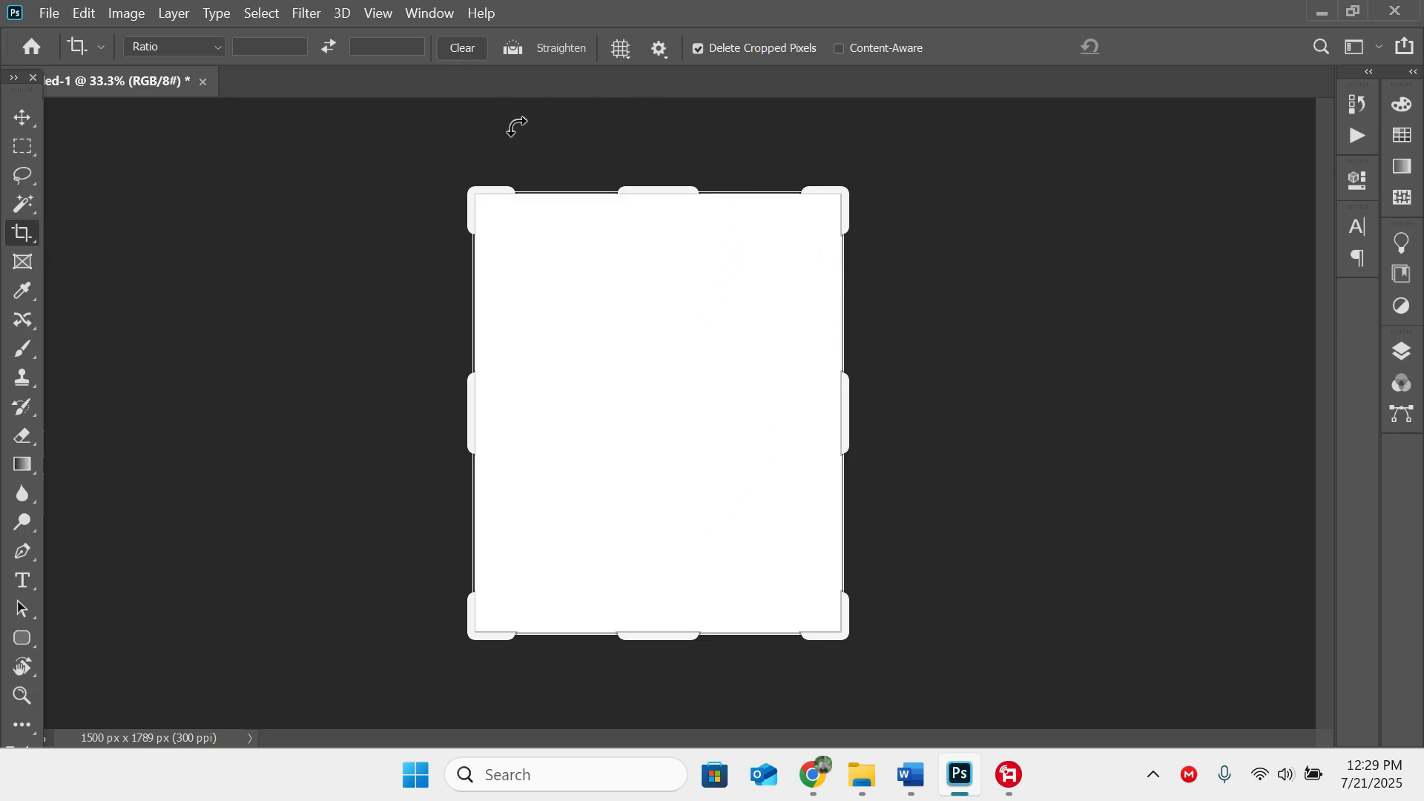
pyautogui.click(36, 119)
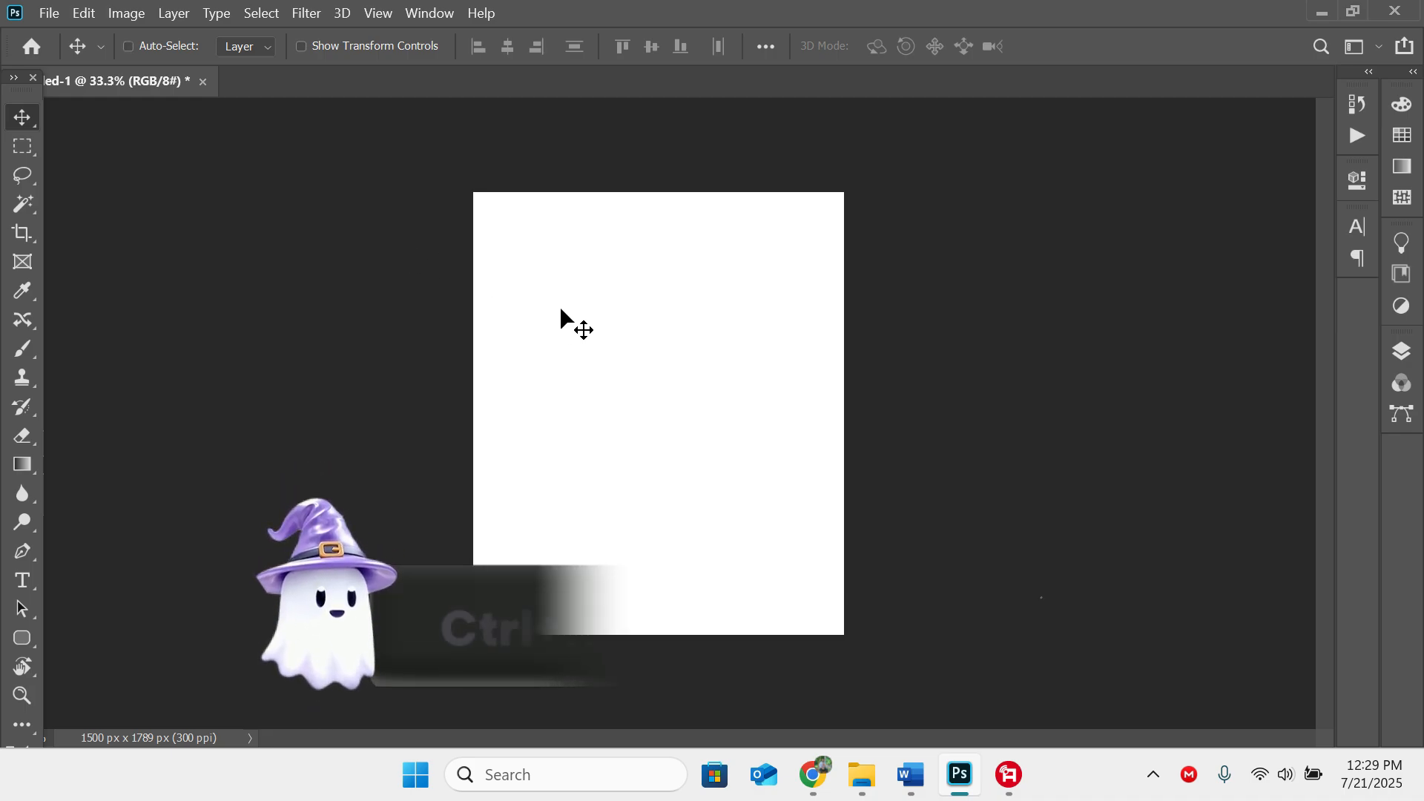
# Step: Show the rulers and dock the toolbar so it no longer covers the vertical ruler
pyautogui.hotkey('ctrl', 'r')
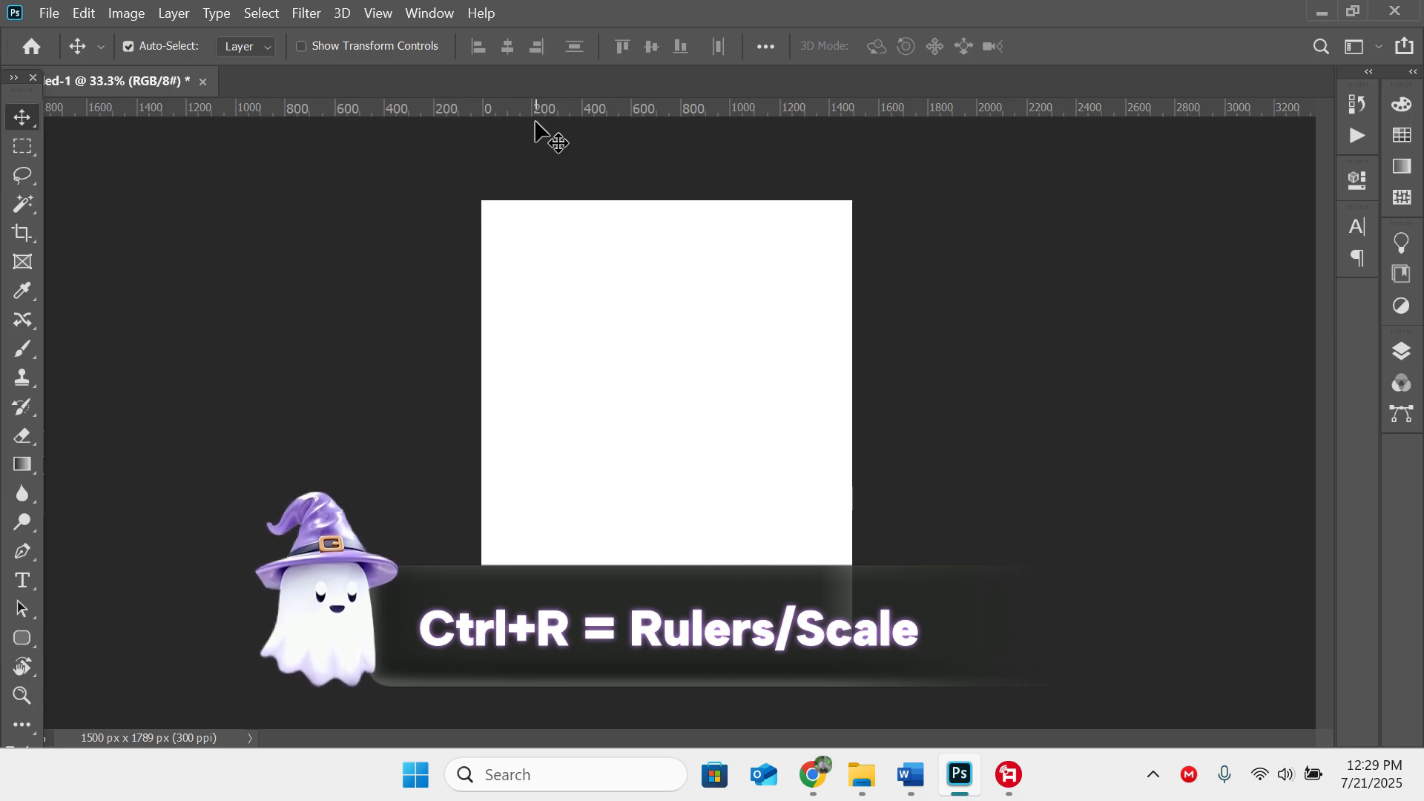
pyautogui.moveTo(12, 95); pyautogui.dragTo(4, 141)
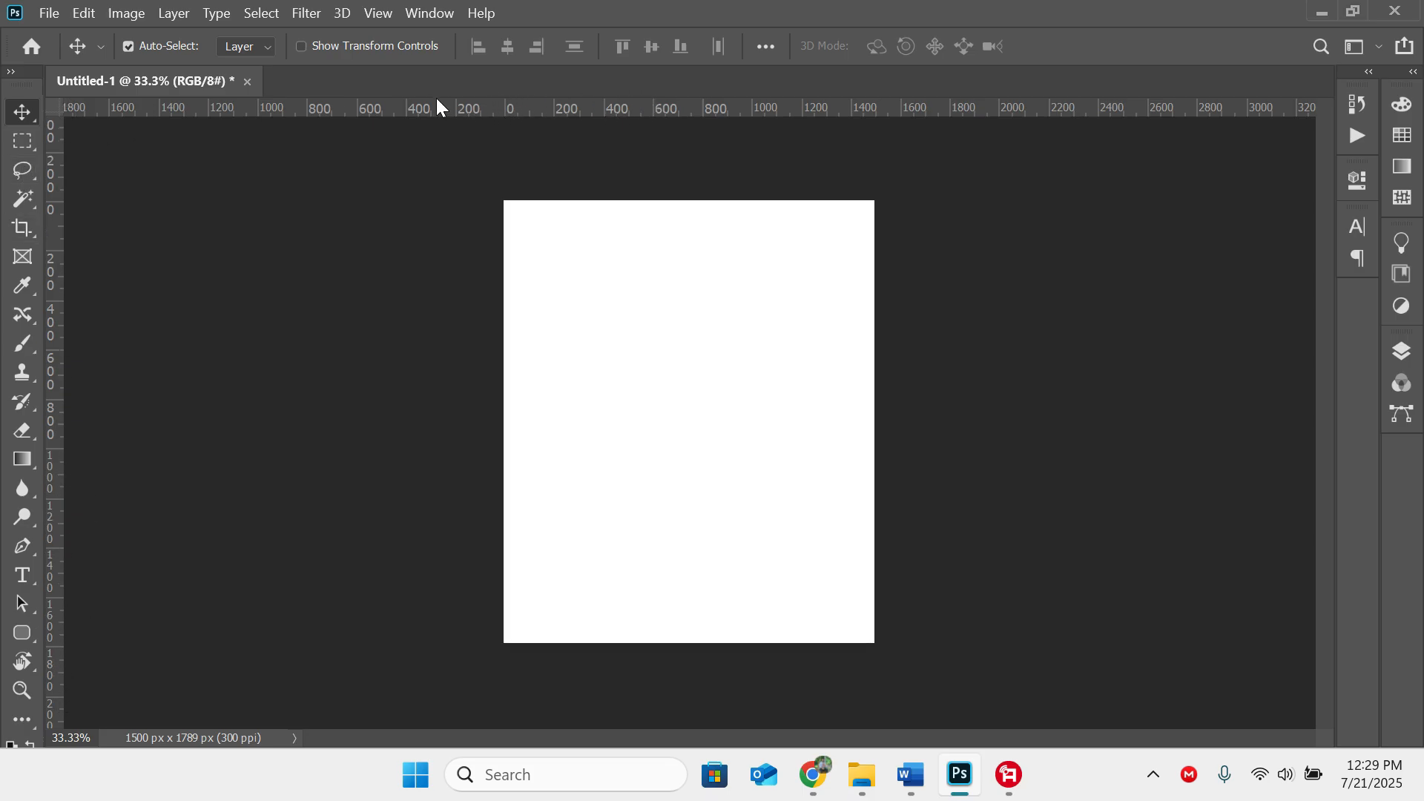
# Step: Hide the rulers and show them again
pyautogui.click(426, 14)
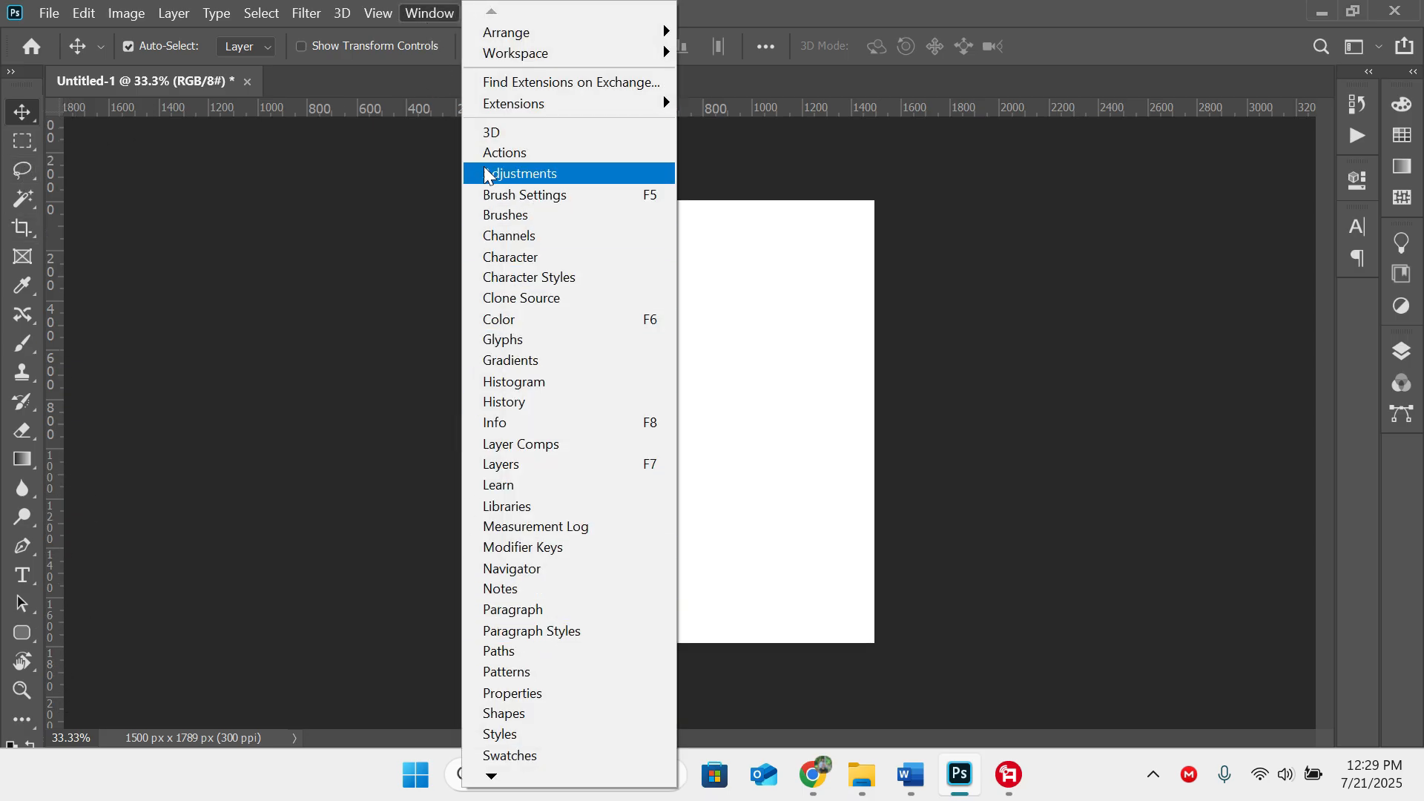
pyautogui.moveTo(379, 15)
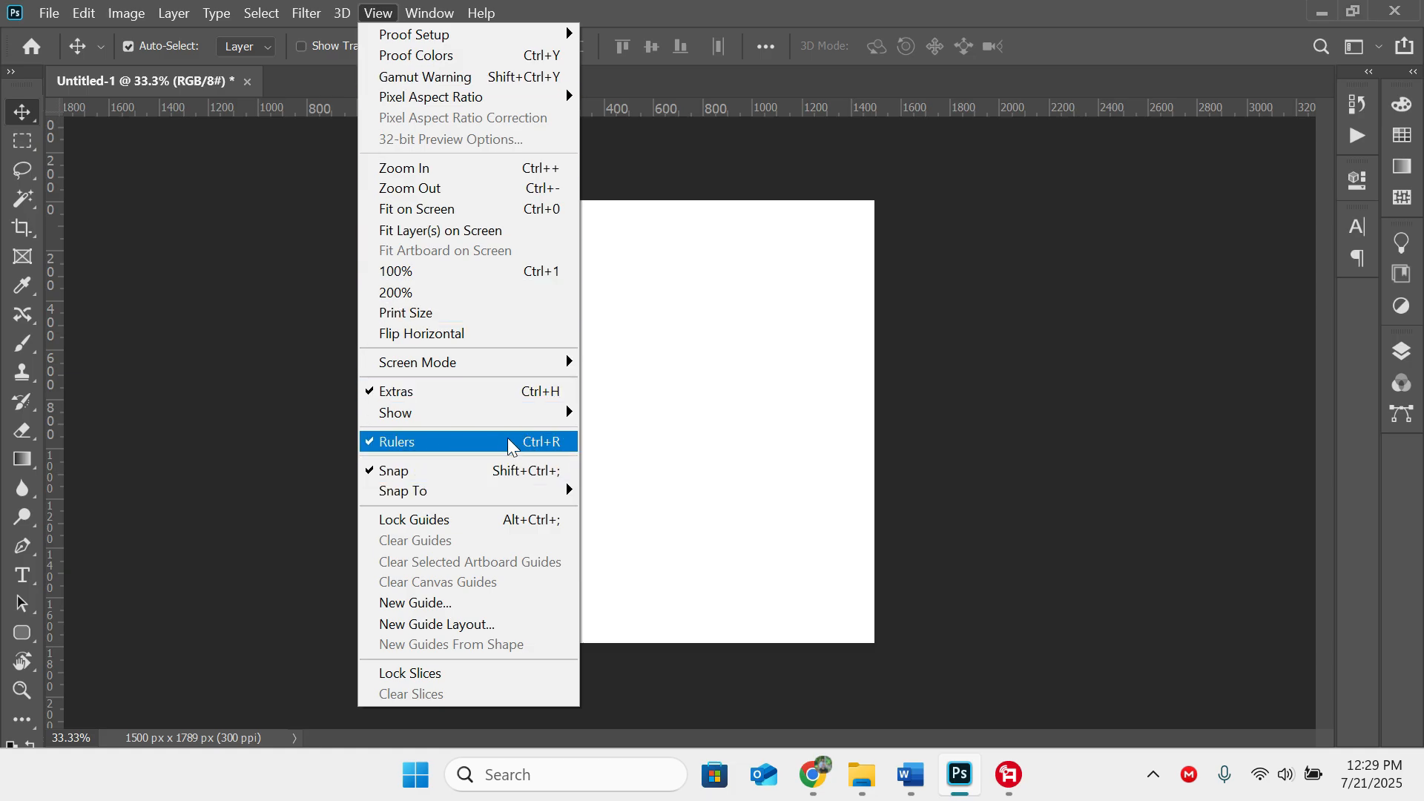
pyautogui.click(437, 442)
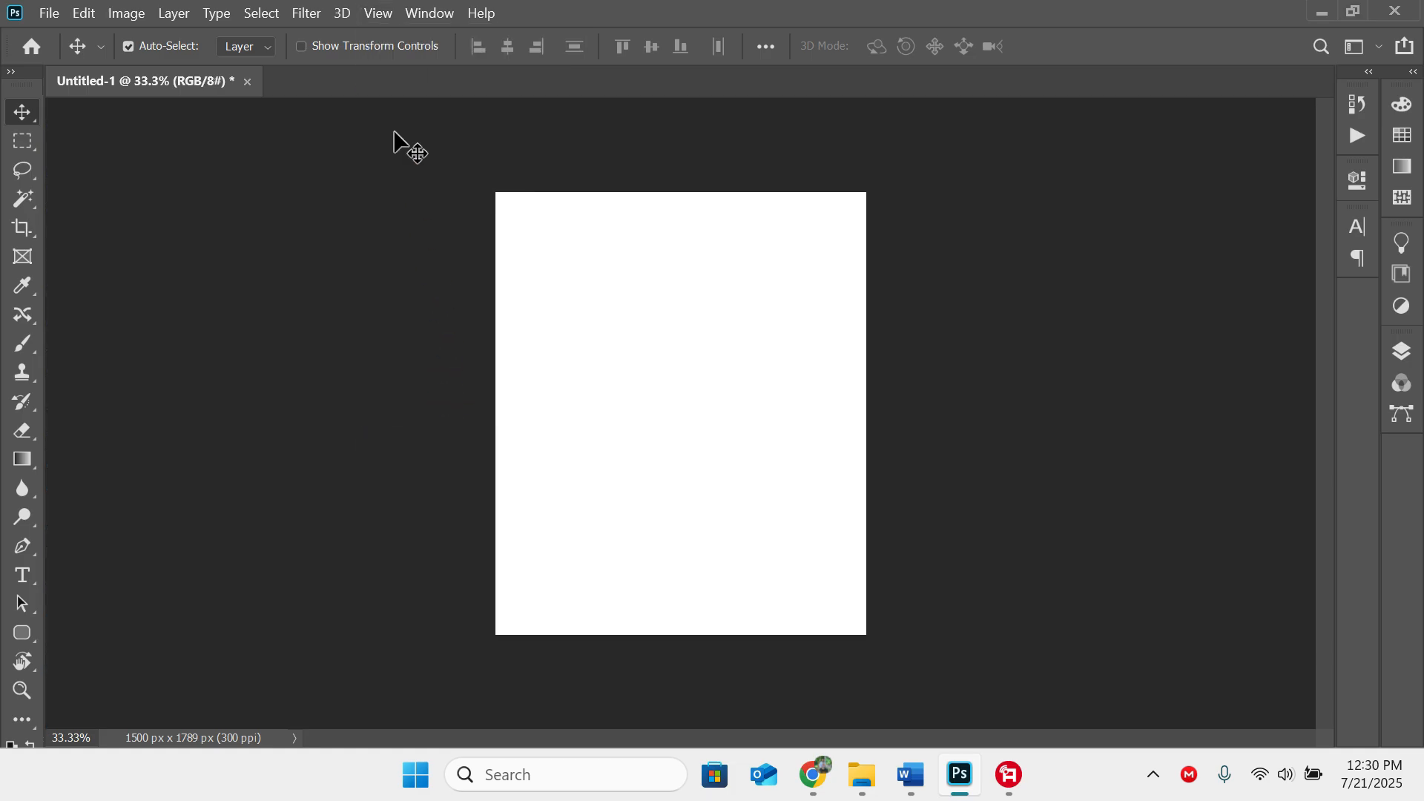
pyautogui.click(378, 13)
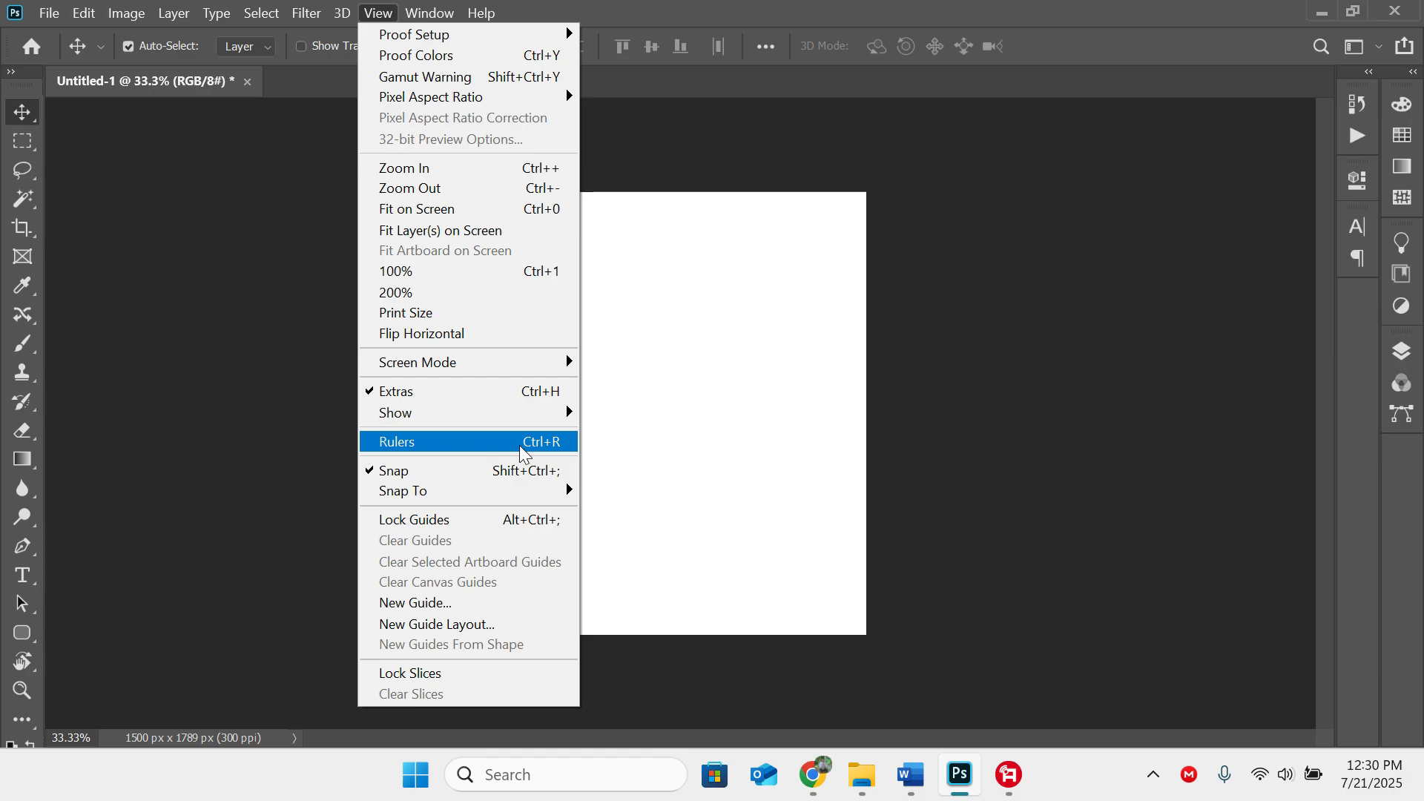
pyautogui.click(522, 445)
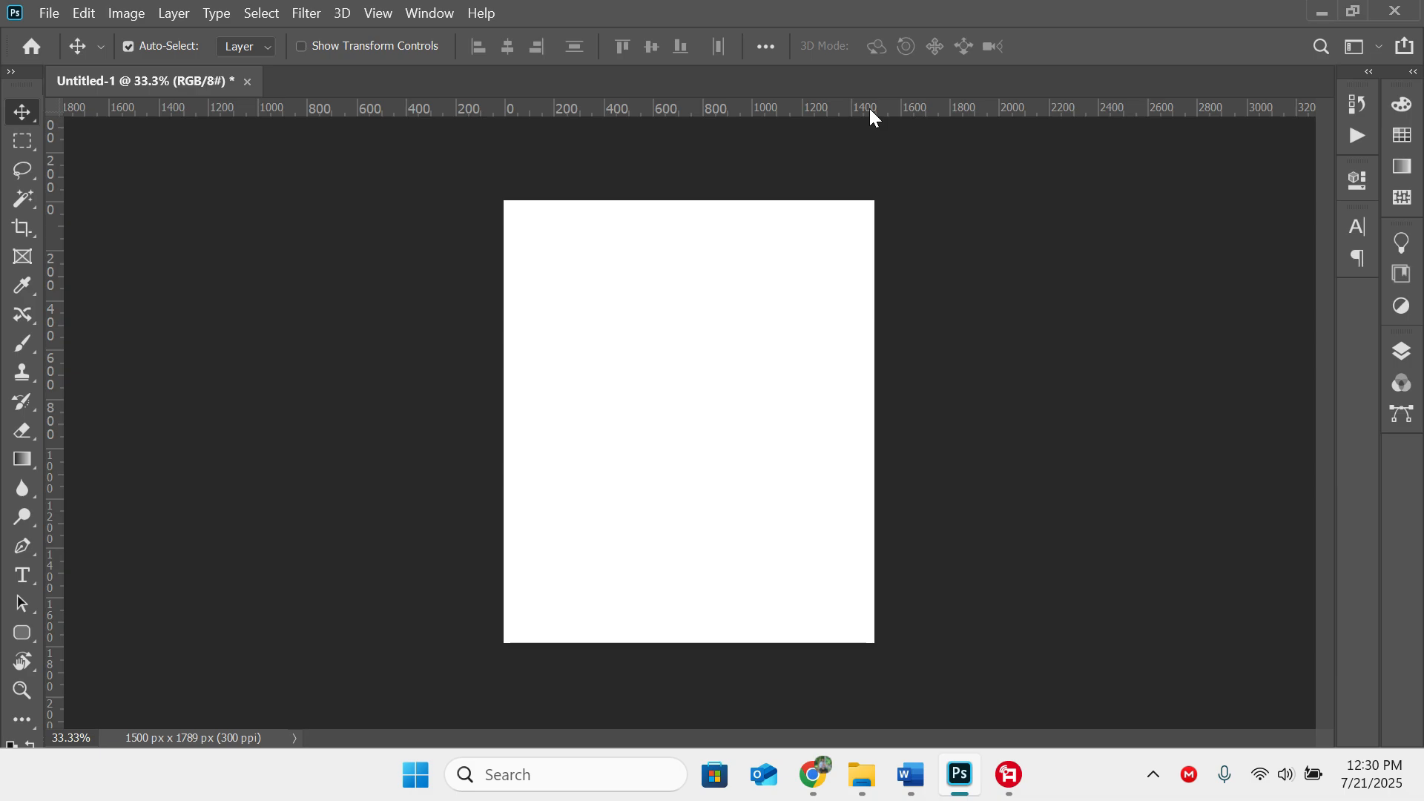
# Step: Switch the ruler units to inches, back to pixels, and finally to centimeters
pyautogui.rightClick(715, 108)
pyautogui.click(747, 140)
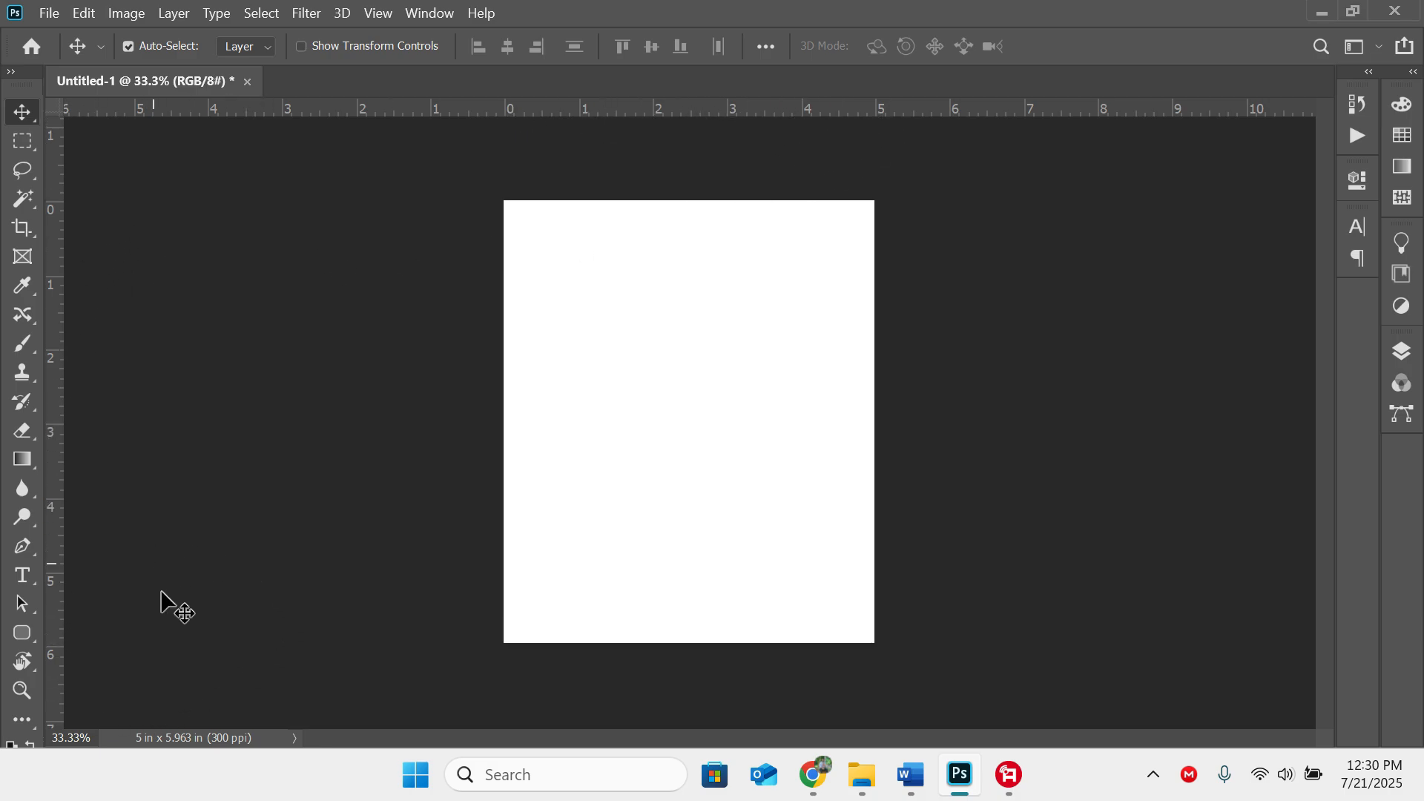
pyautogui.rightClick(718, 109)
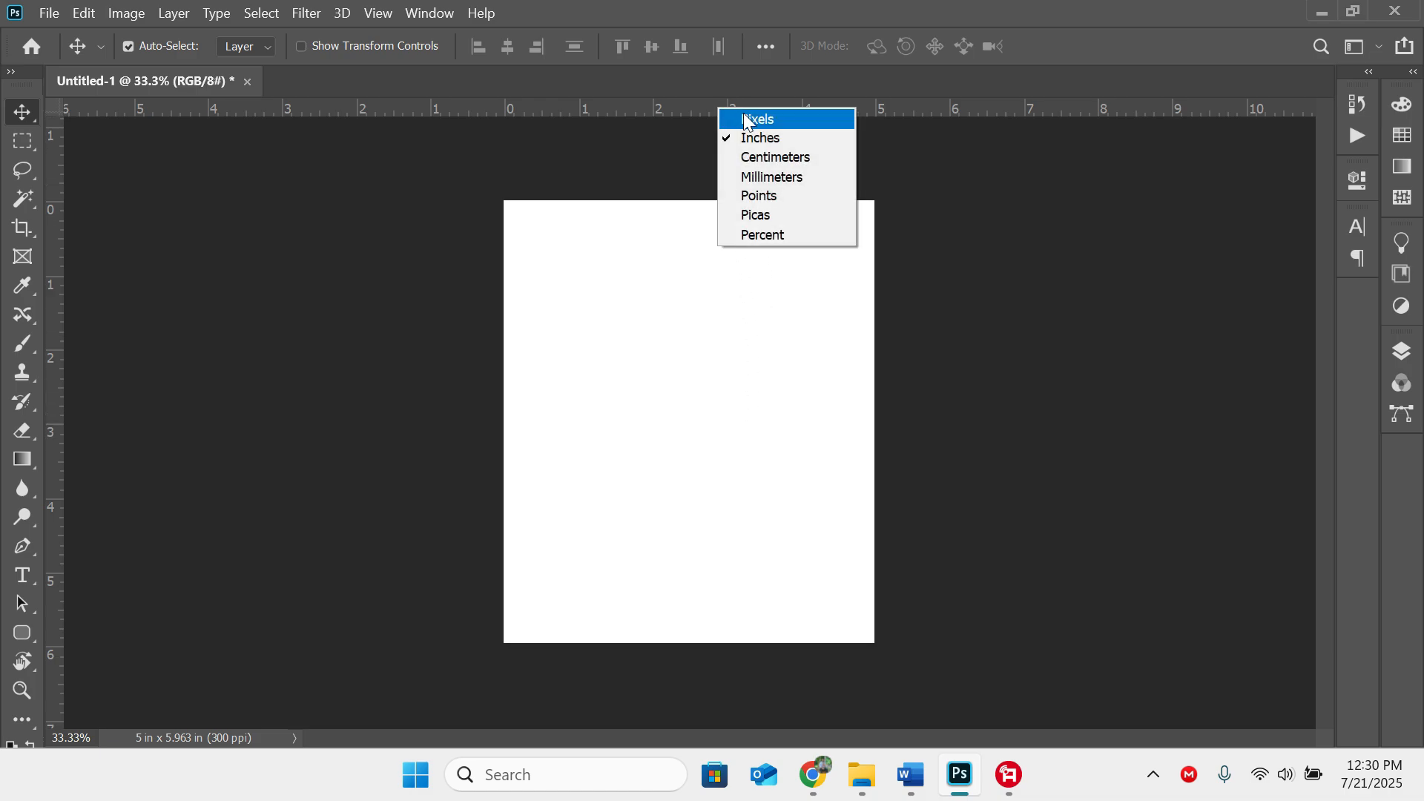
pyautogui.click(745, 120)
pyautogui.rightClick(727, 99)
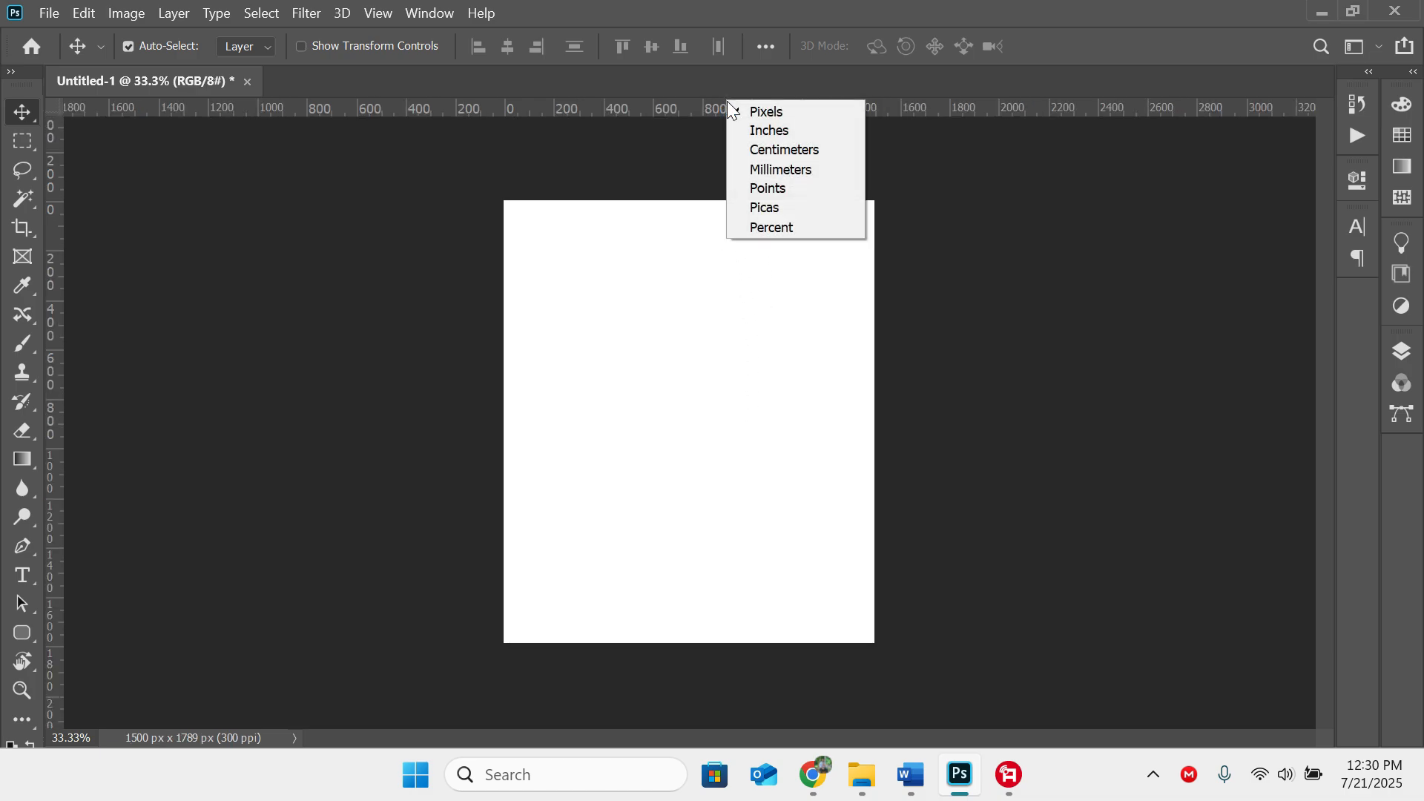
pyautogui.click(764, 147)
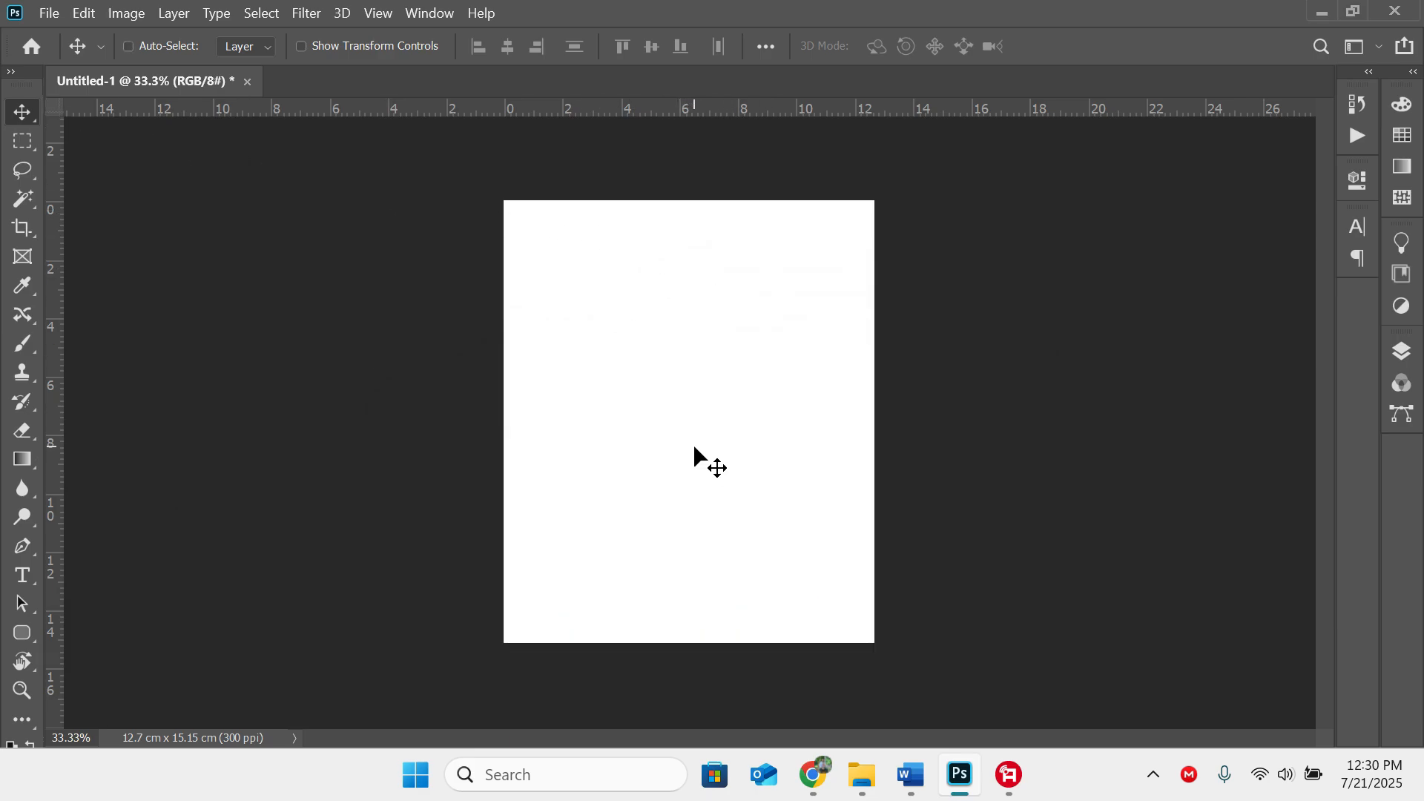
pyautogui.scroll(1, 695, 443)
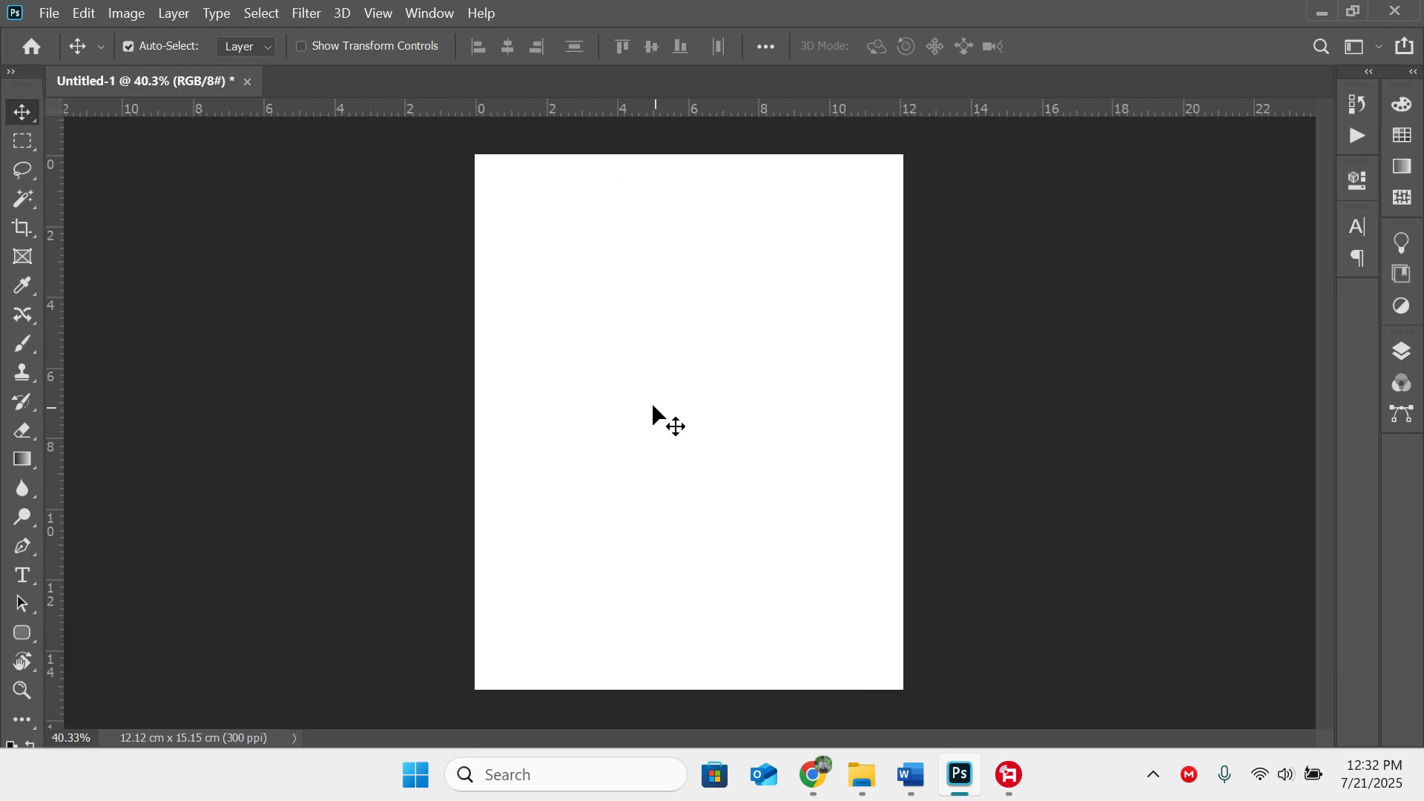
# Step: Switch to Chrome and run the Google search "passport size photo size in bangladesh" again
pyautogui.hotkey('alt', 'Tab')
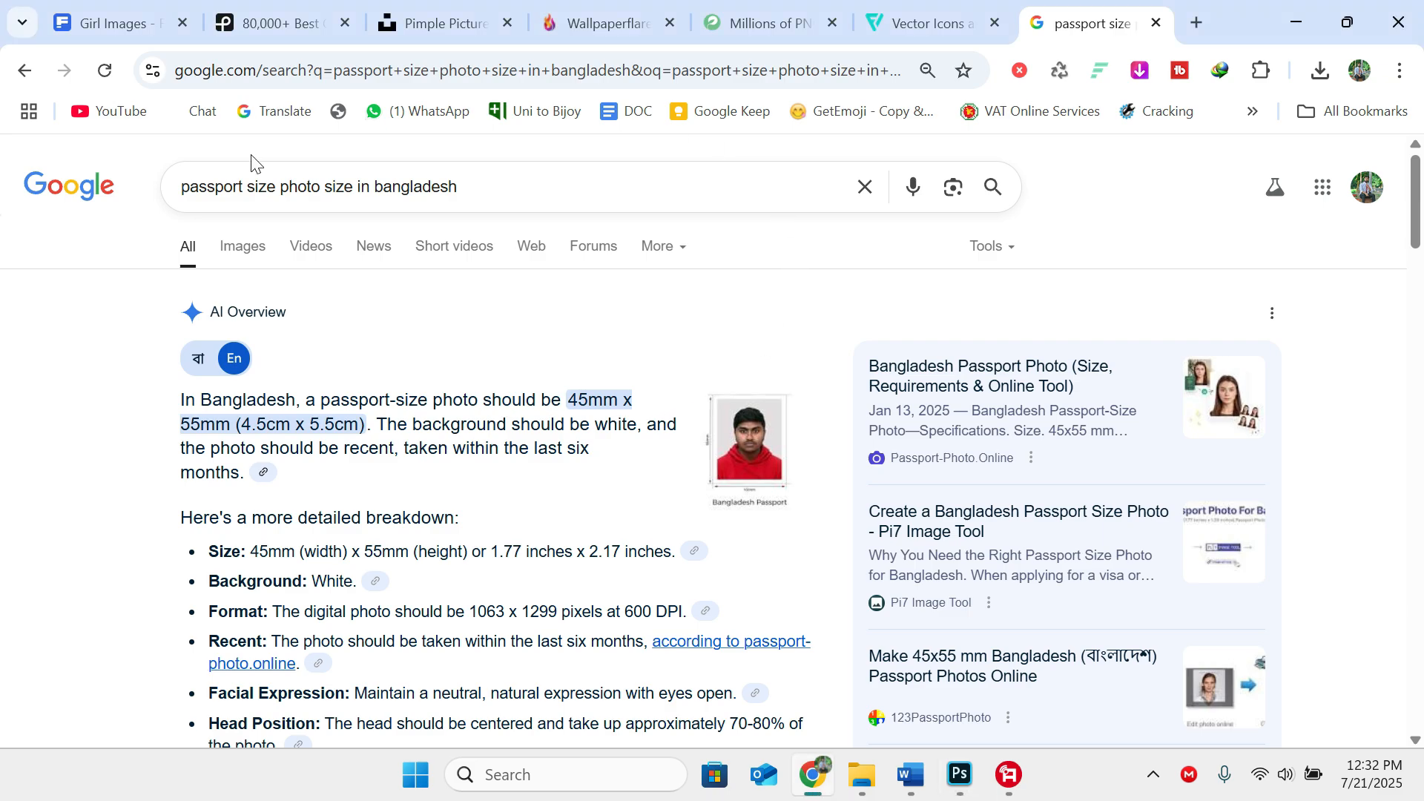
pyautogui.moveTo(458, 189); pyautogui.dragTo(22, 181)
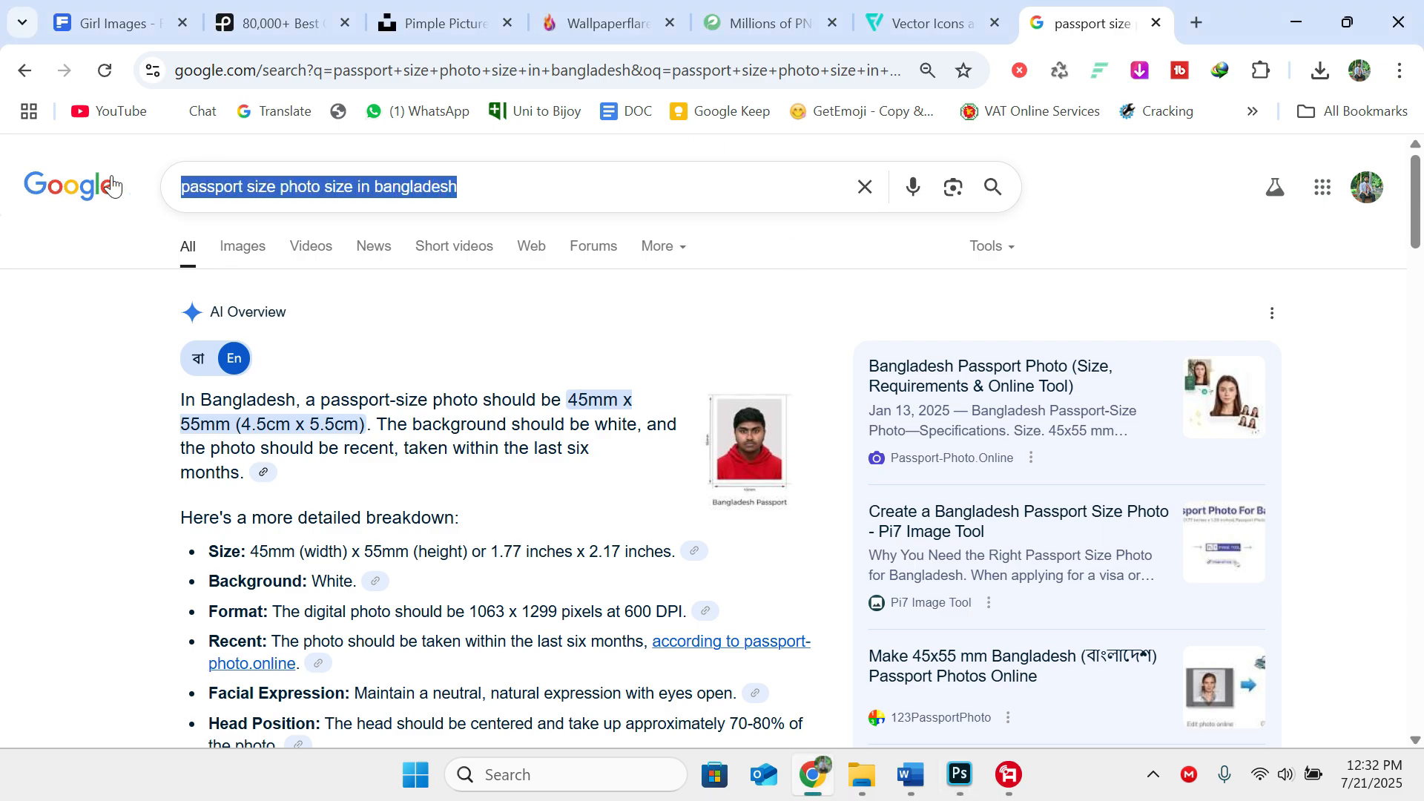
pyautogui.click(278, 182)
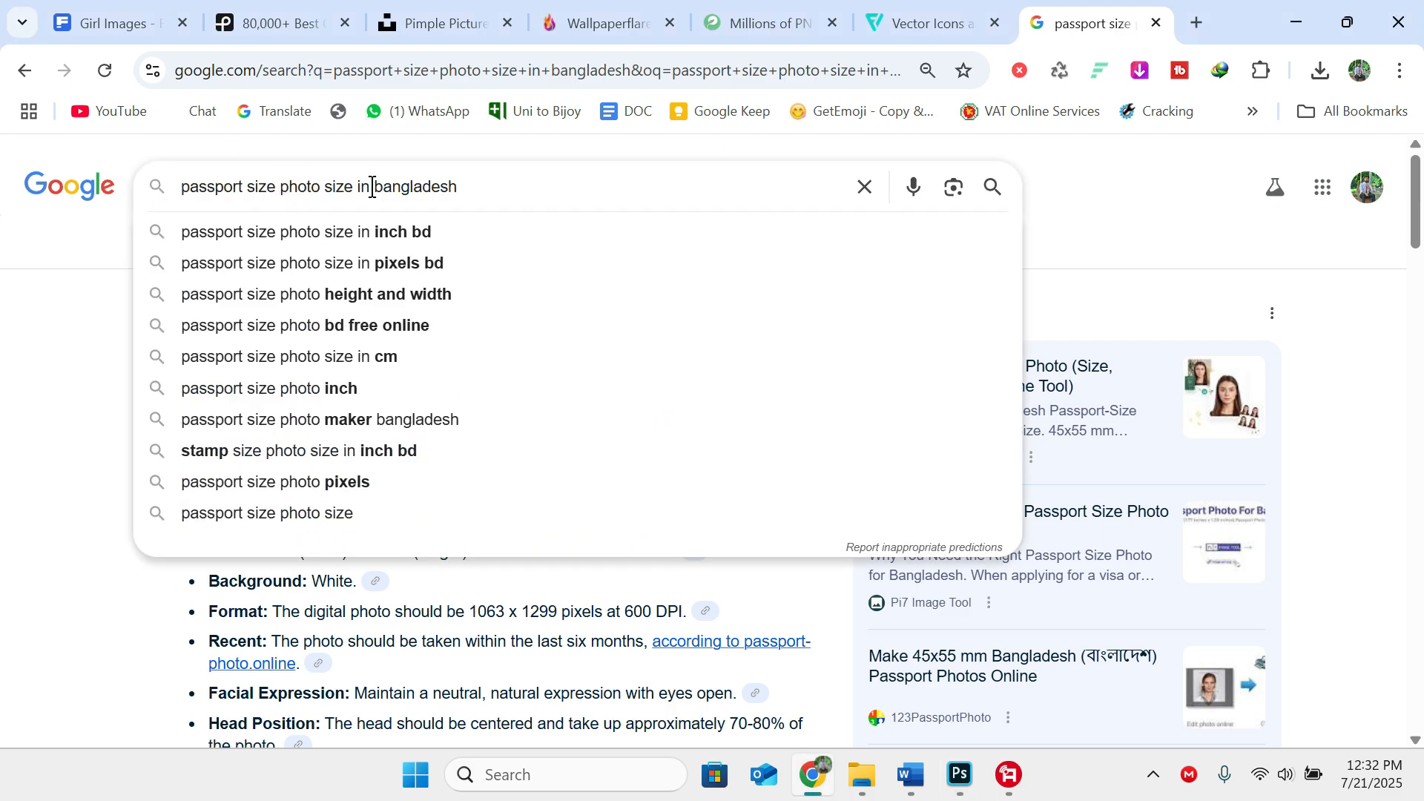
pyautogui.tripleClick(475, 184)
pyautogui.click(501, 180)
pyautogui.press('Return')
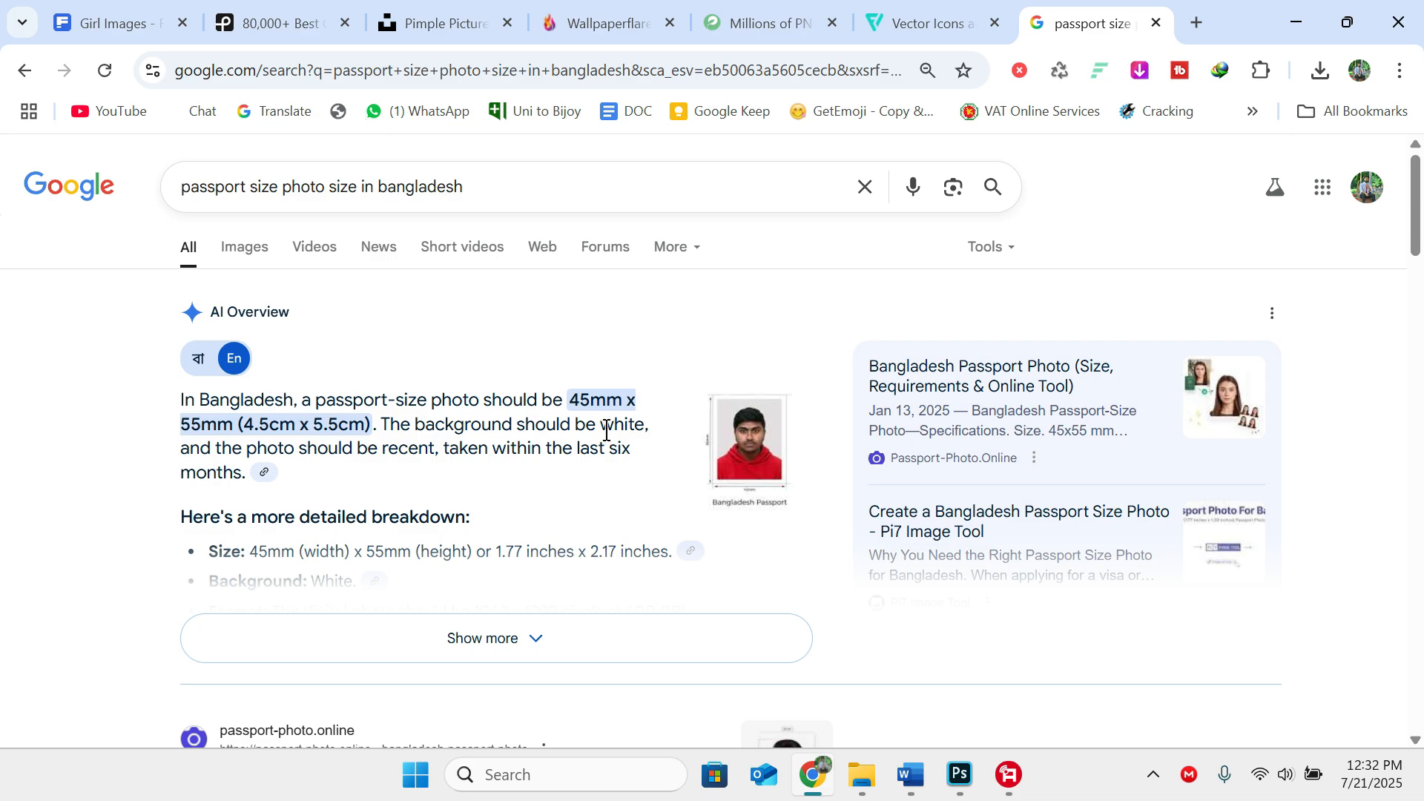
# Step: Expand the AI Overview and examine the passport photo's width and height in inches
pyautogui.click(508, 637)
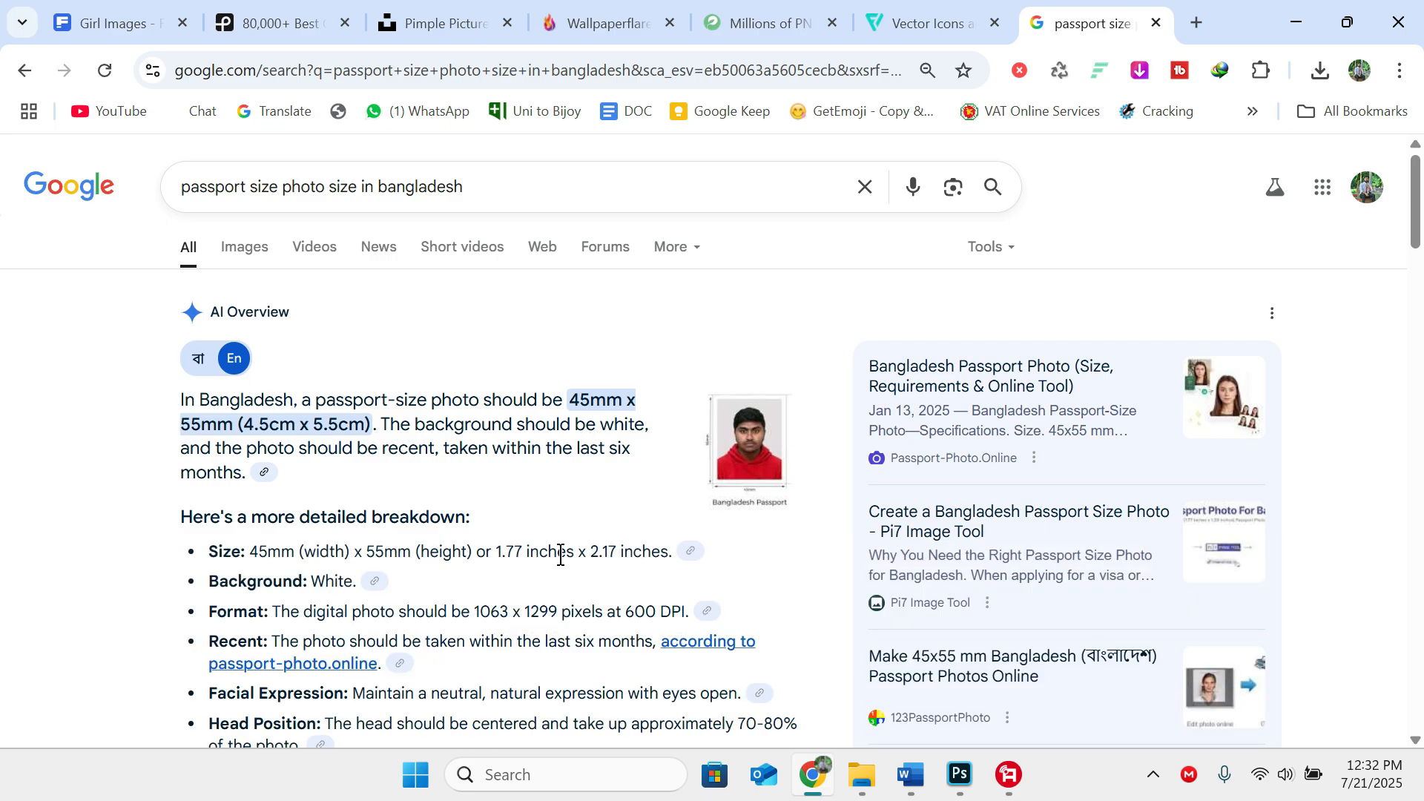
pyautogui.moveTo(492, 552); pyautogui.dragTo(605, 545)
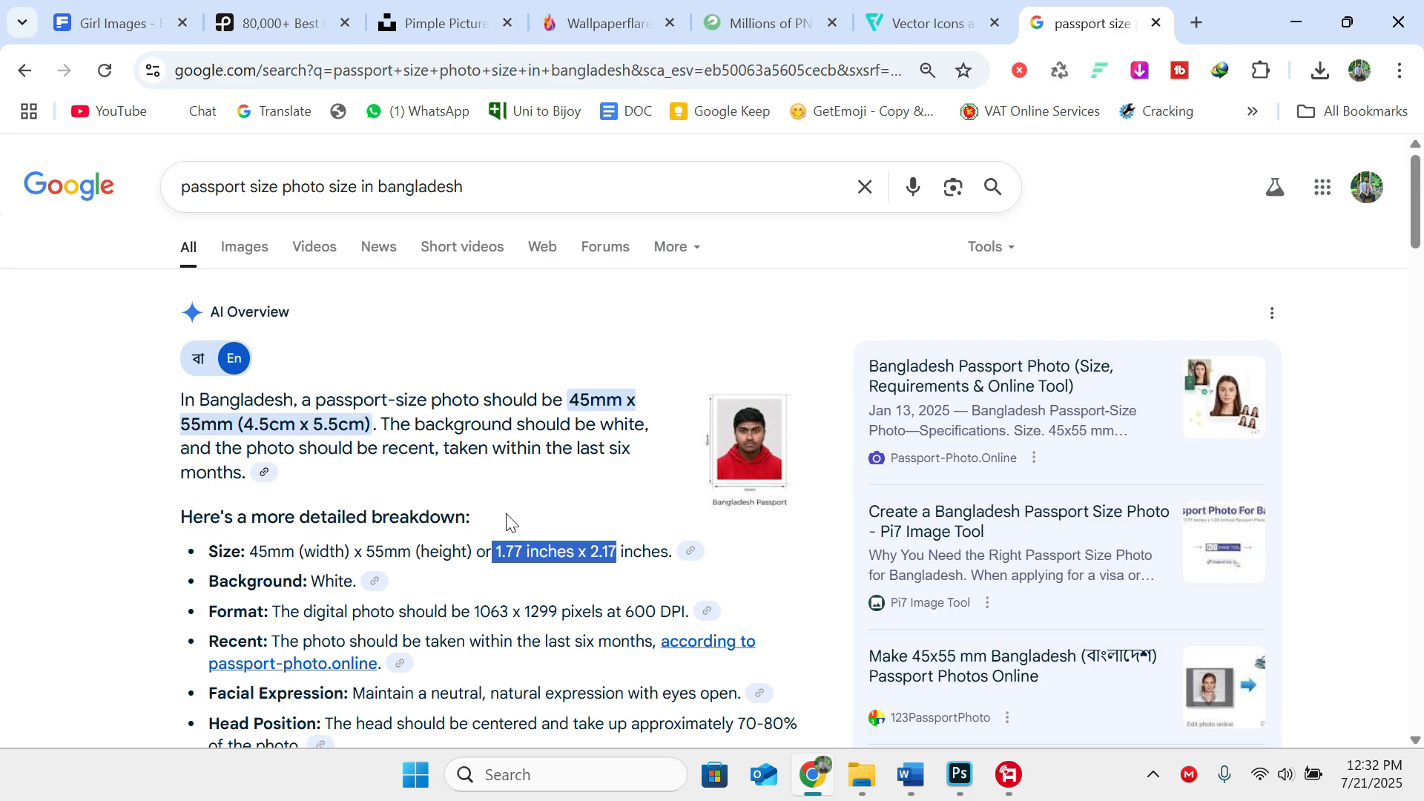
pyautogui.click(624, 521)
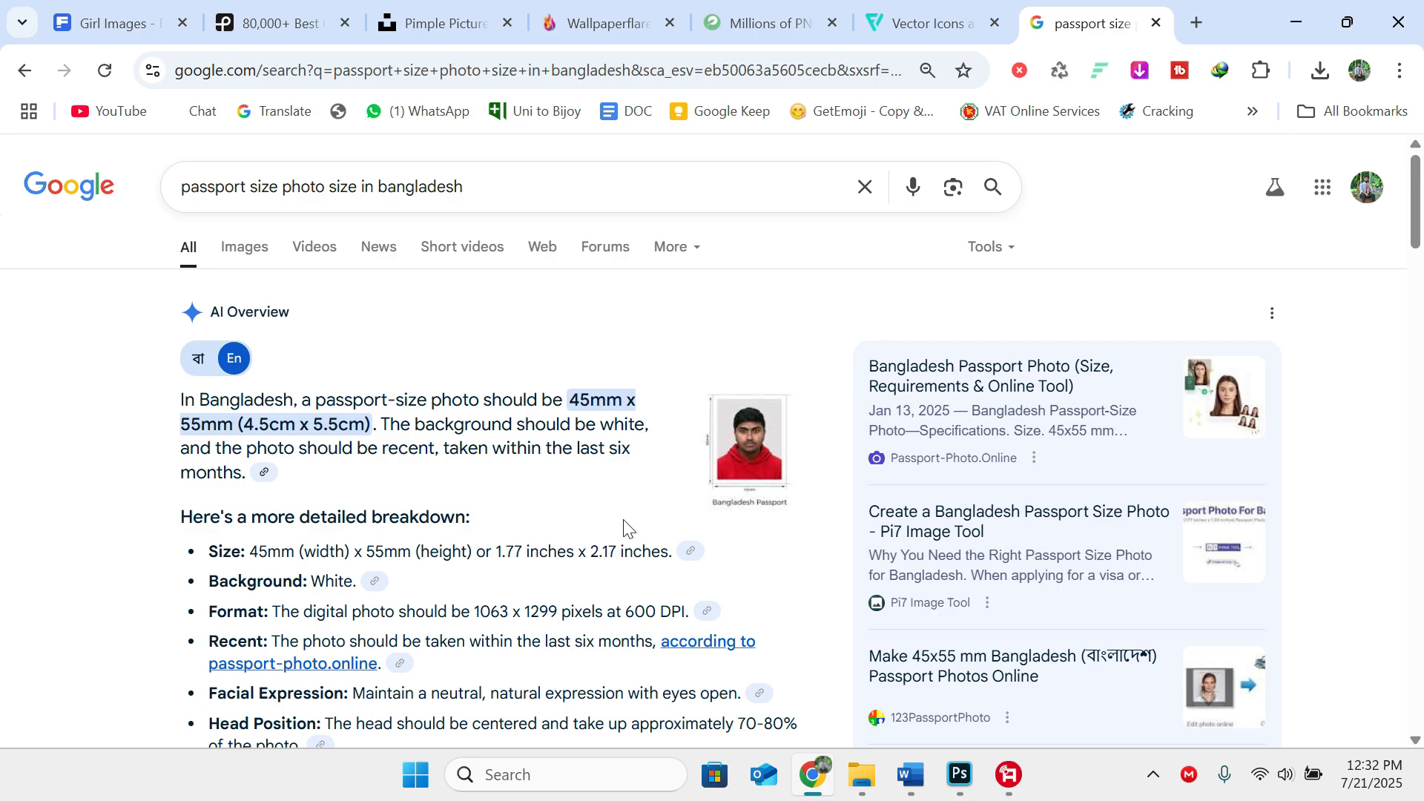
pyautogui.moveTo(495, 550); pyautogui.dragTo(607, 553)
pyautogui.moveTo(496, 551); pyautogui.dragTo(524, 550)
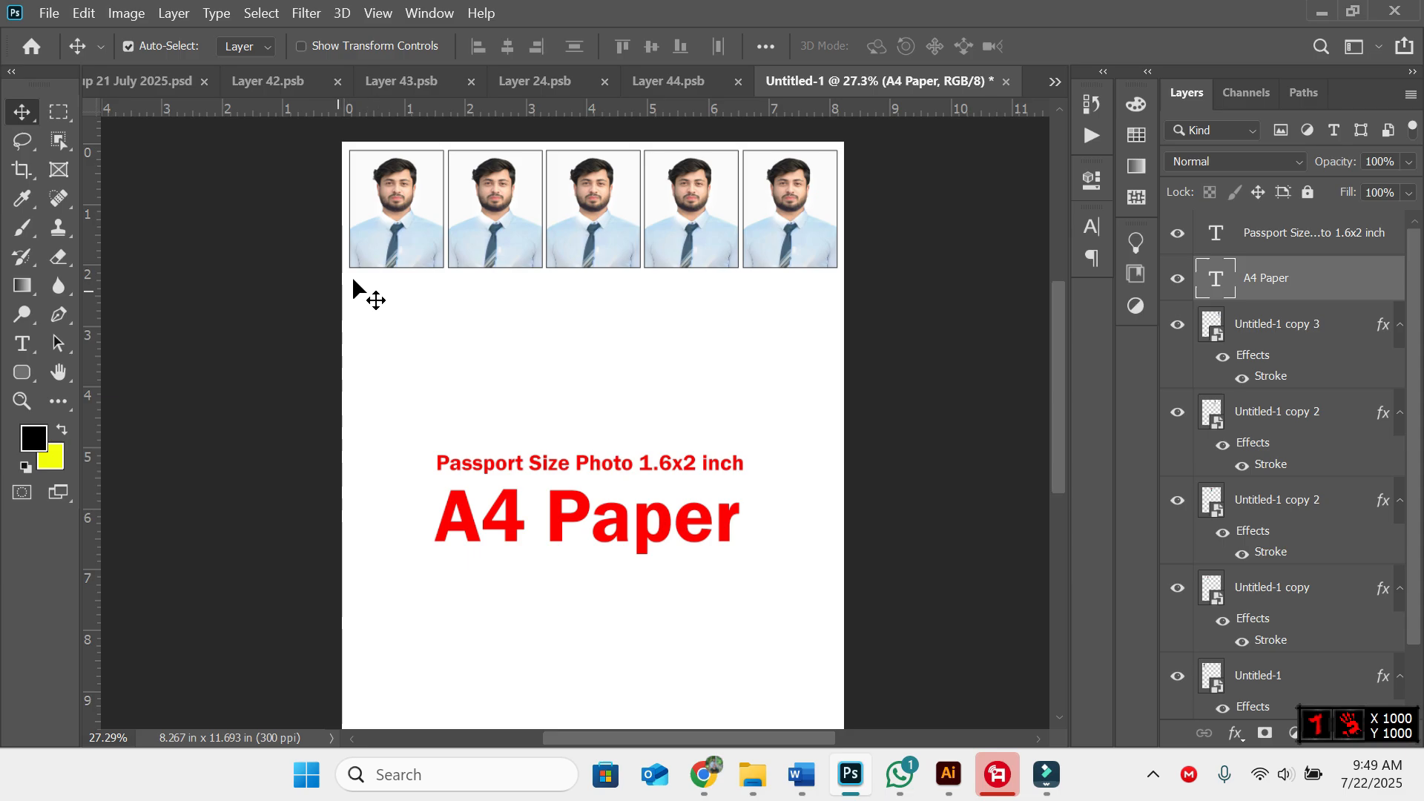
pyautogui.moveTo(341, 286); pyautogui.dragTo(910, 185)
pyautogui.moveTo(769, 201); pyautogui.dragTo(769, 333)
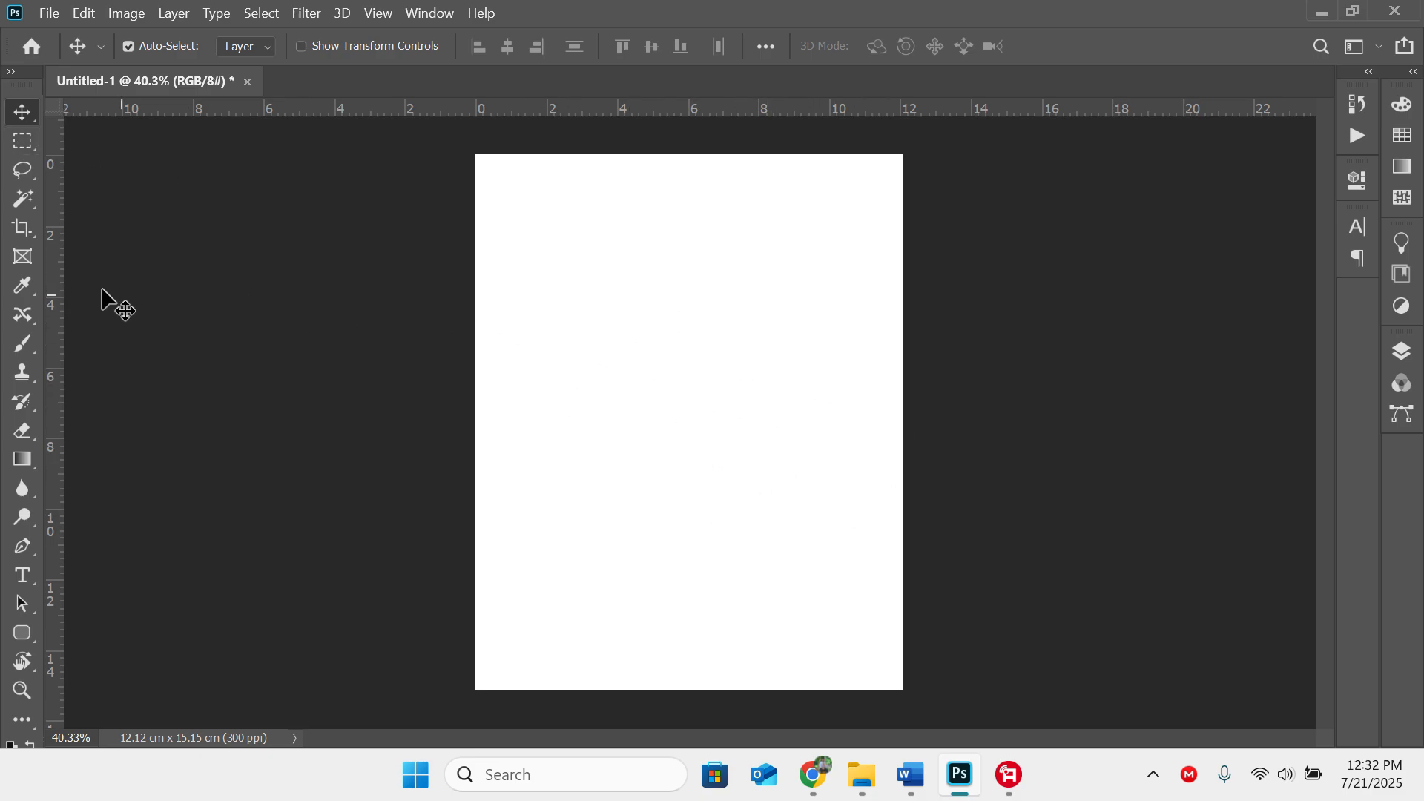
# Step: Clear the crop ratio, set it to 1.6 by 2, and shrink the crop box from its lower-right corner
pyautogui.click(22, 227)
pyautogui.click(456, 47)
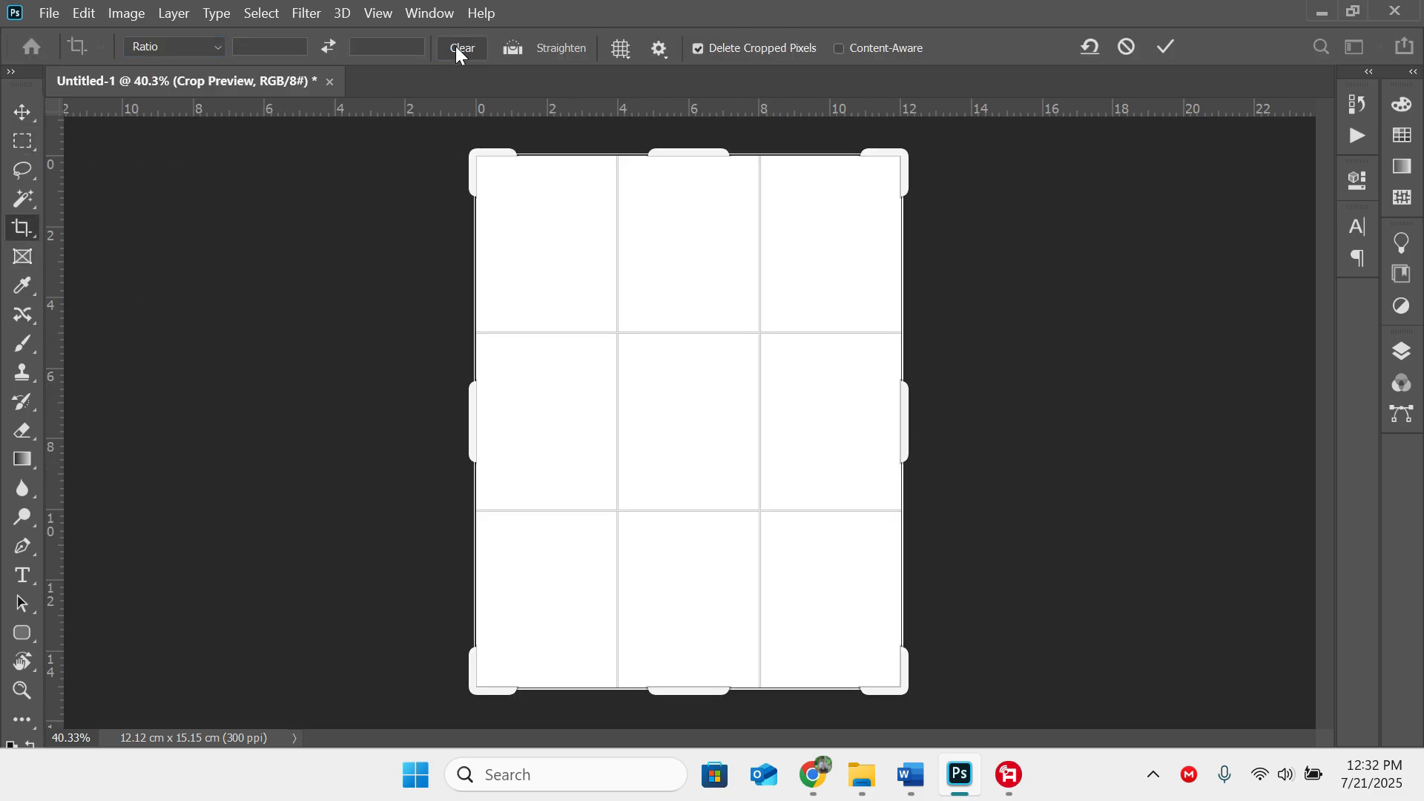
pyautogui.click(262, 48)
pyautogui.write('1.')
pyautogui.write('2')
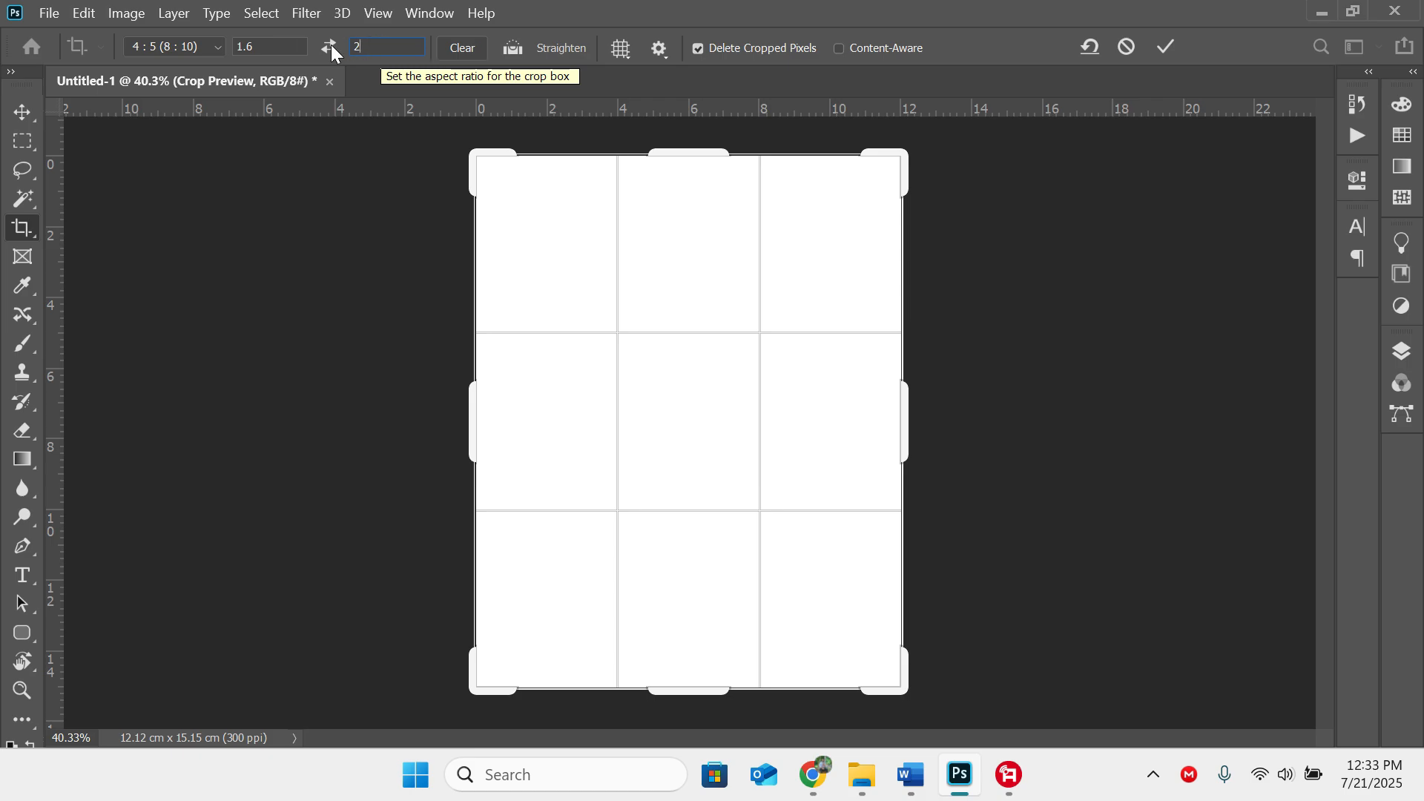
pyautogui.click(281, 45)
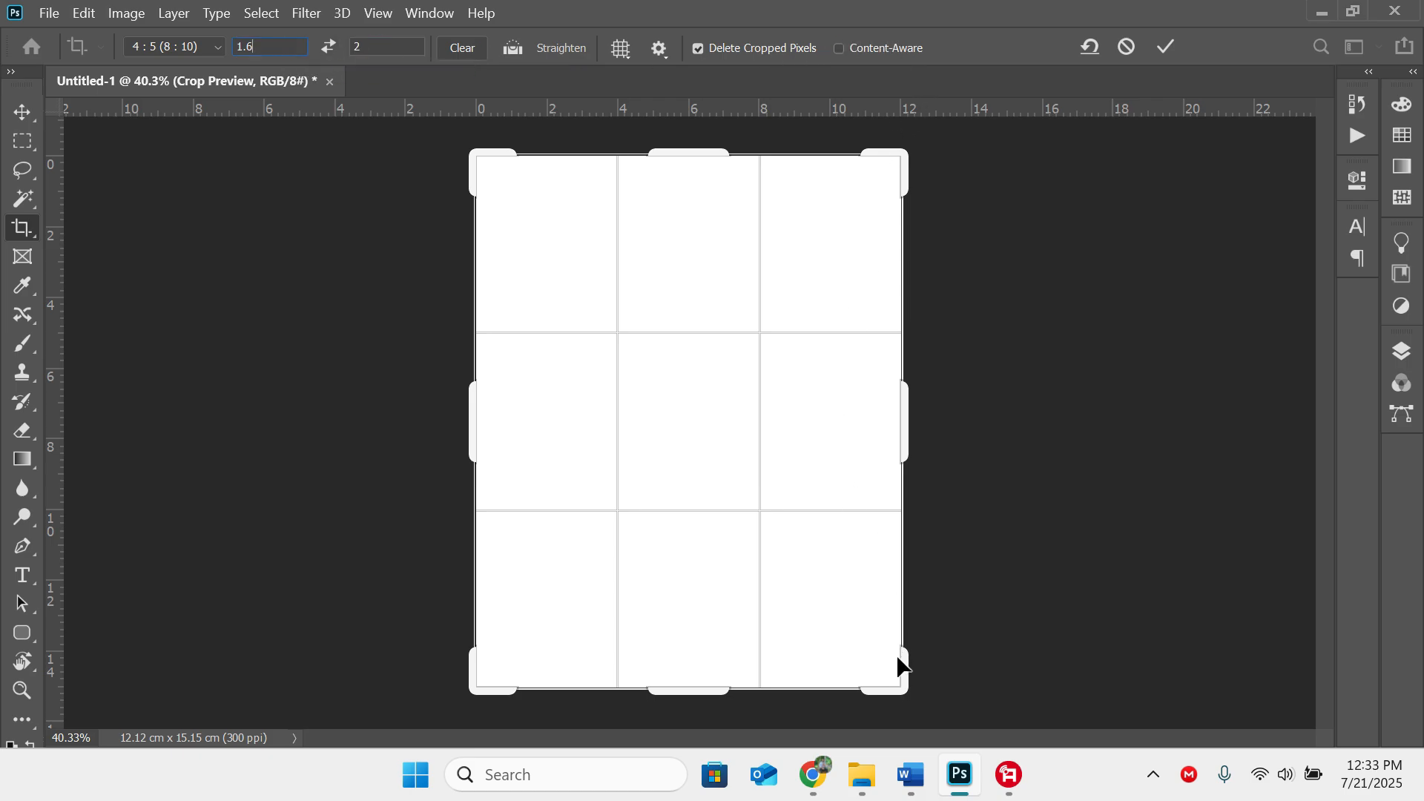
pyautogui.moveTo(897, 677); pyautogui.dragTo(734, 593)
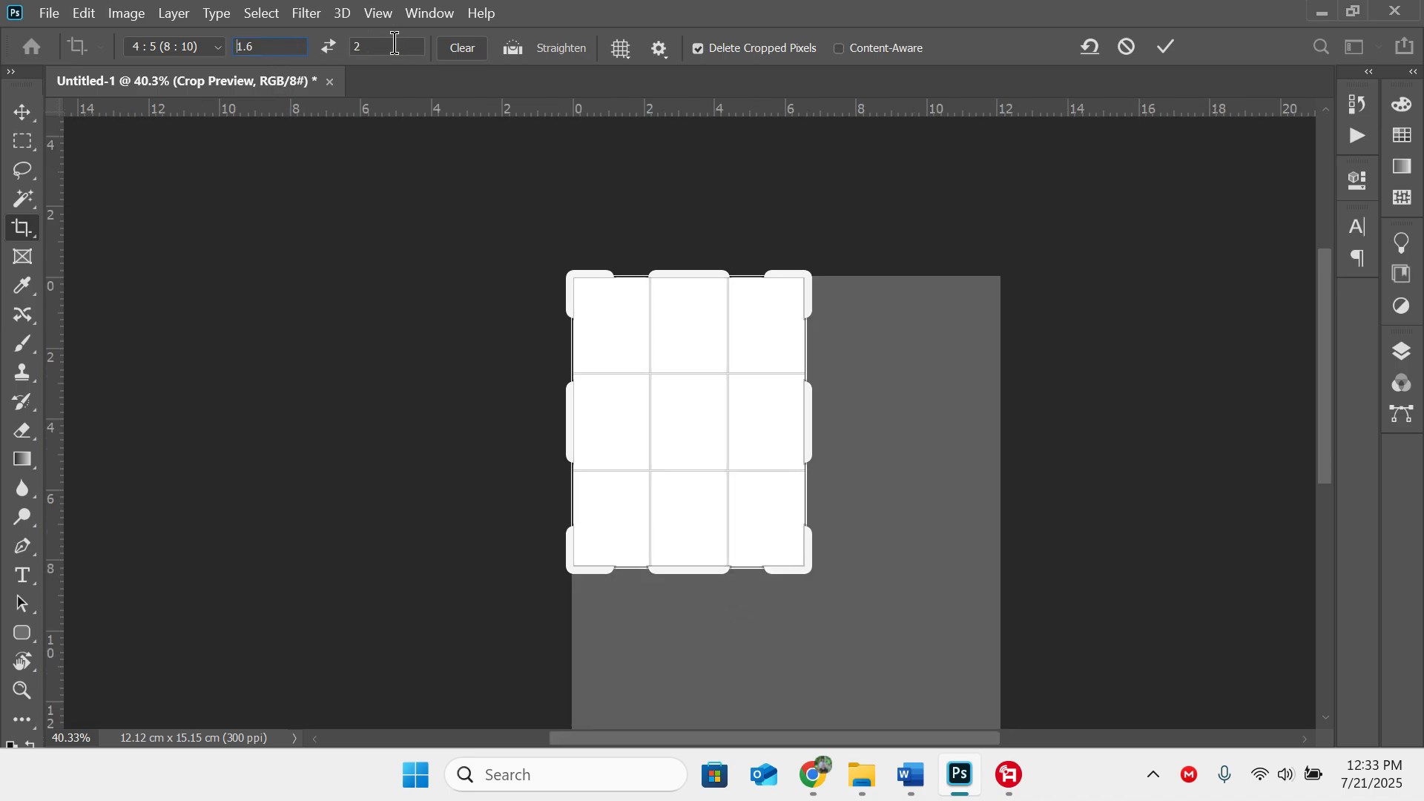
# Step: Swap the crop ratio's width and height back and forth, ending at 1.6 by 2
pyautogui.click(329, 47)
pyautogui.click(329, 47)
pyautogui.click(329, 47)
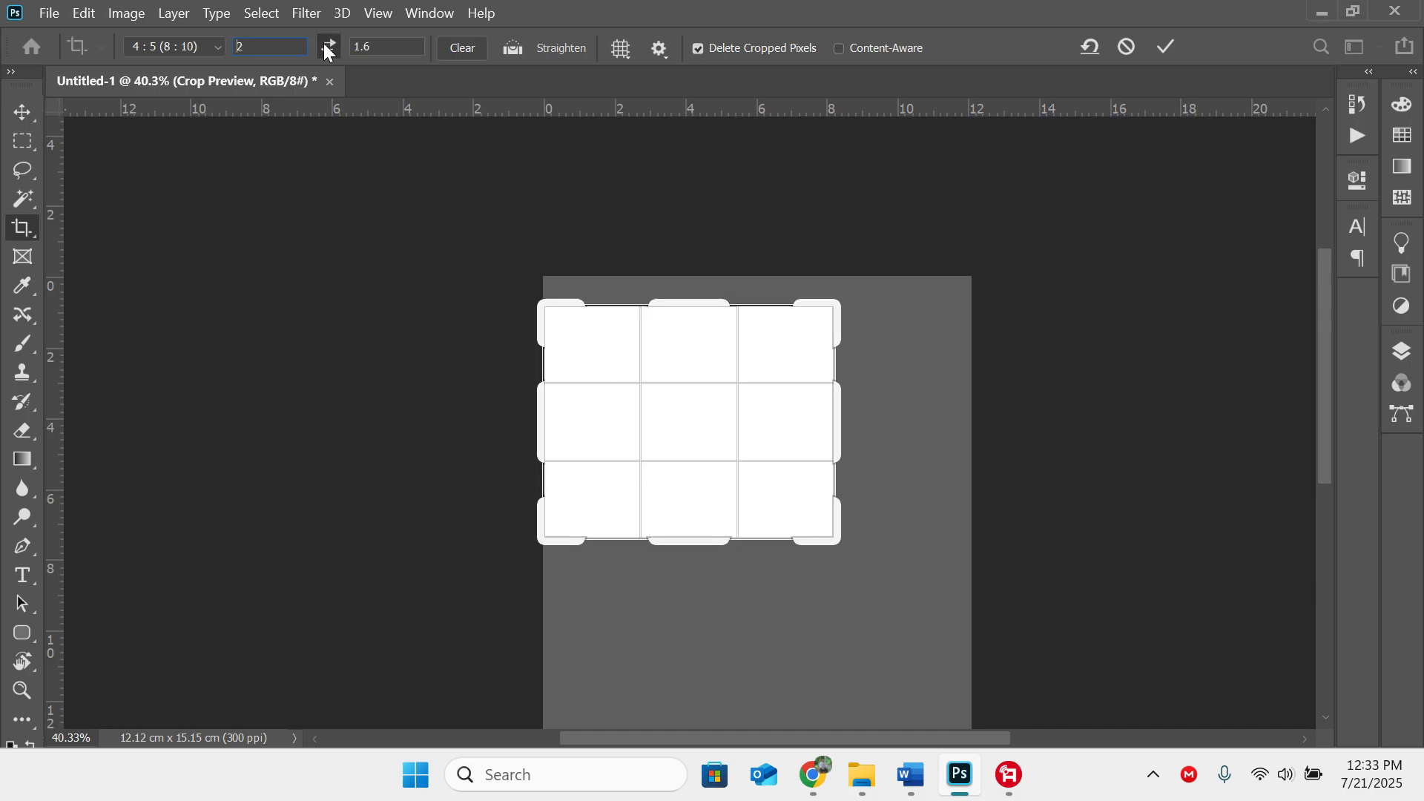
pyautogui.click(329, 48)
pyautogui.click(329, 47)
pyautogui.click(330, 49)
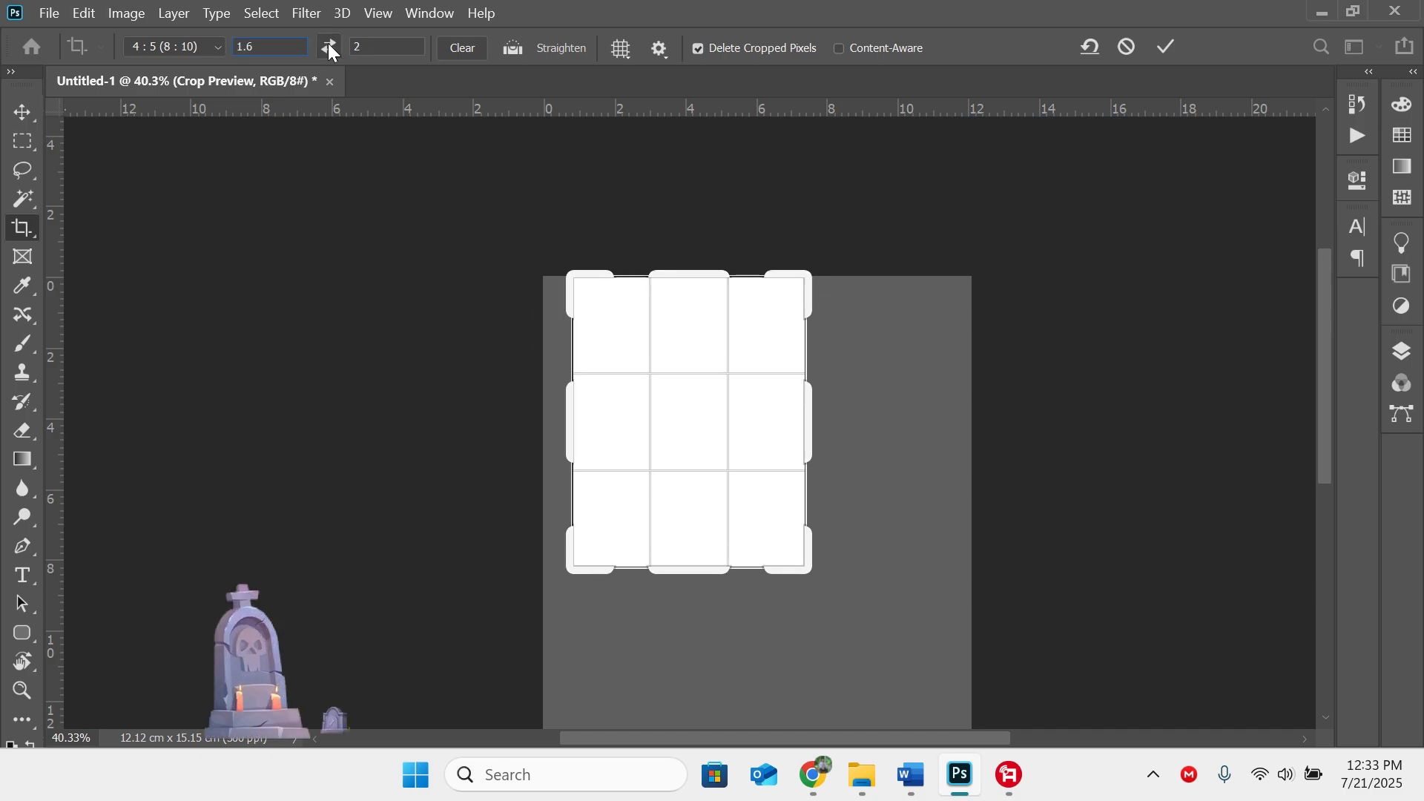
# Step: Shrink the crop box further at the 1.6 by 2 ratio and apply the crop
pyautogui.moveTo(795, 559); pyautogui.dragTo(776, 531)
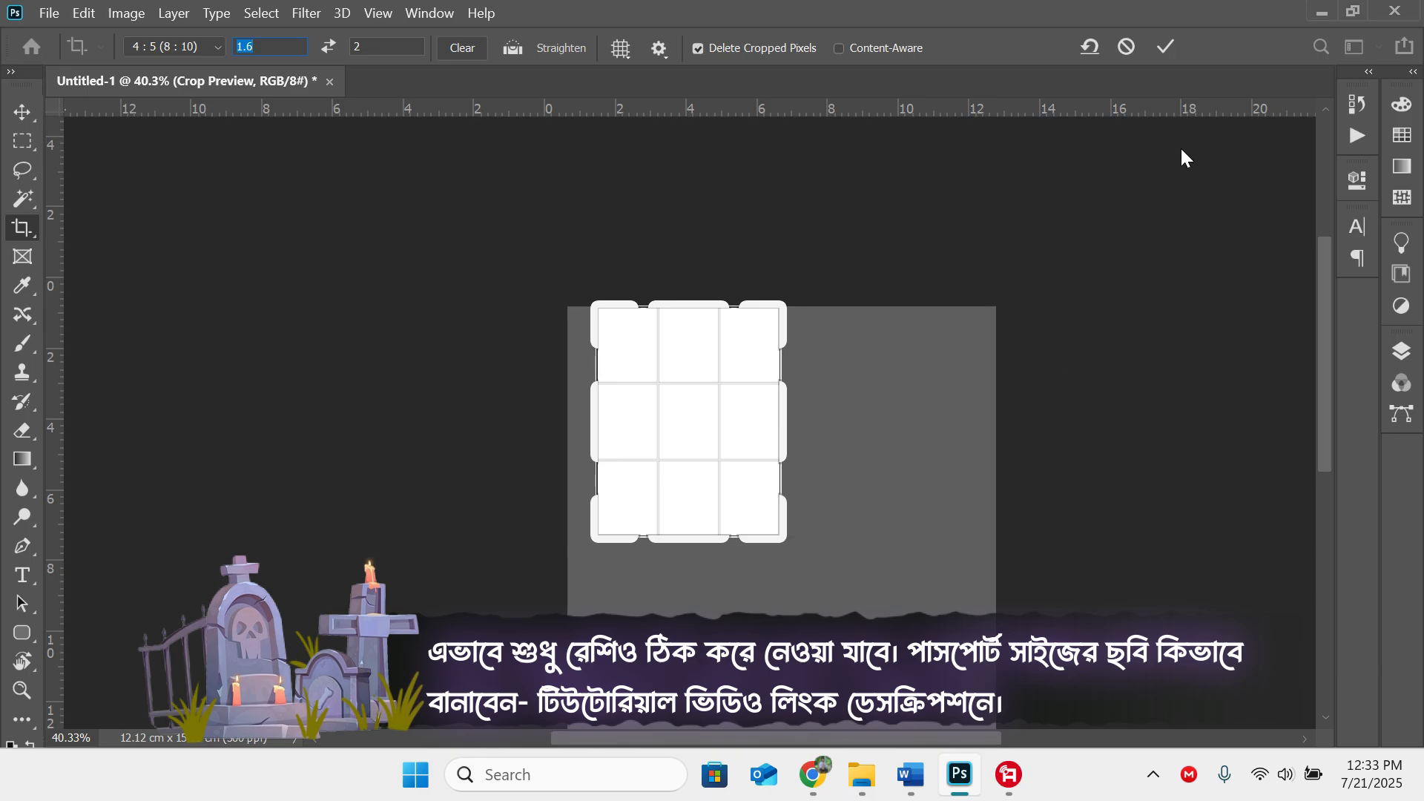
pyautogui.click(1169, 49)
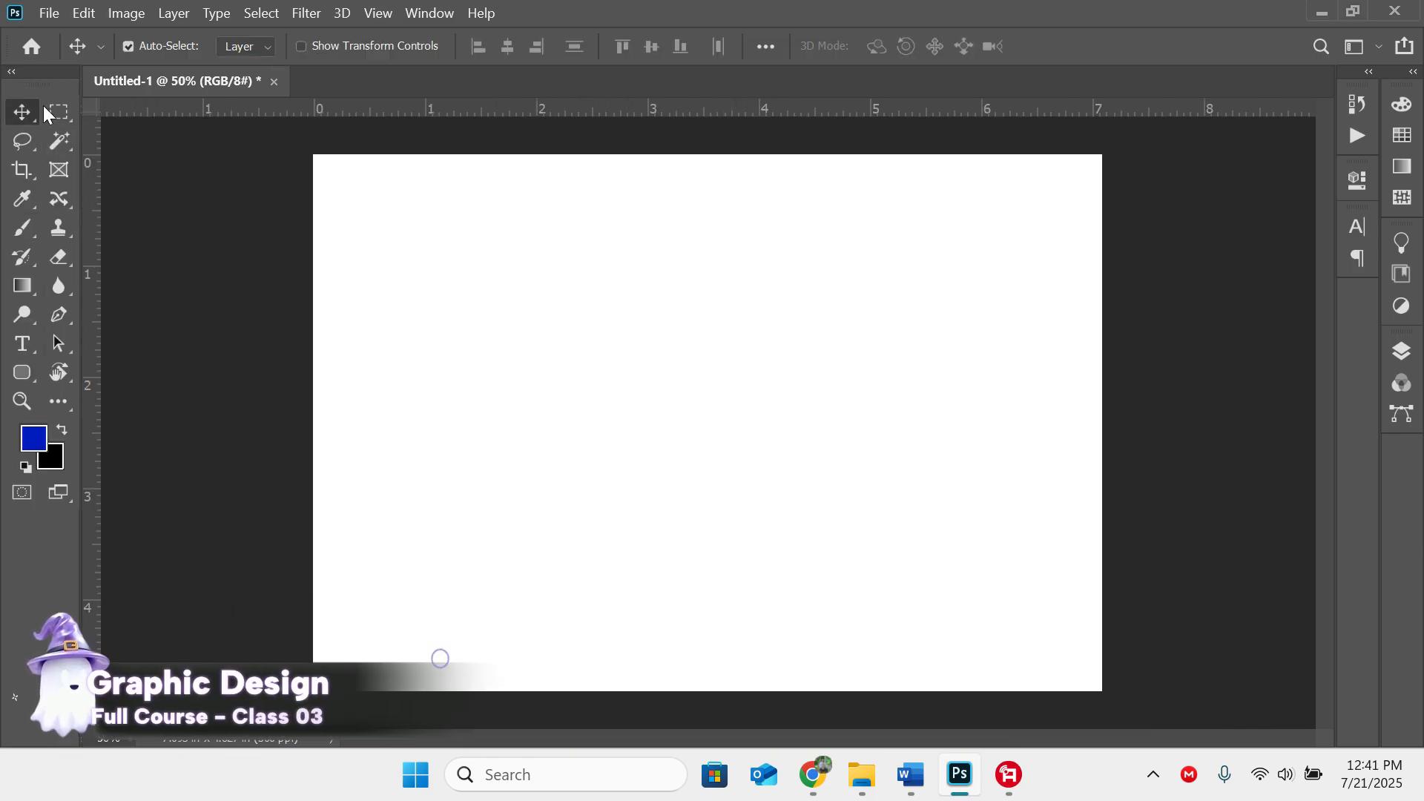
# Step: Choose the Rectangular Marquee Tool from the group of marquee tools
pyautogui.click(47, 109)
pyautogui.rightClick(46, 105)
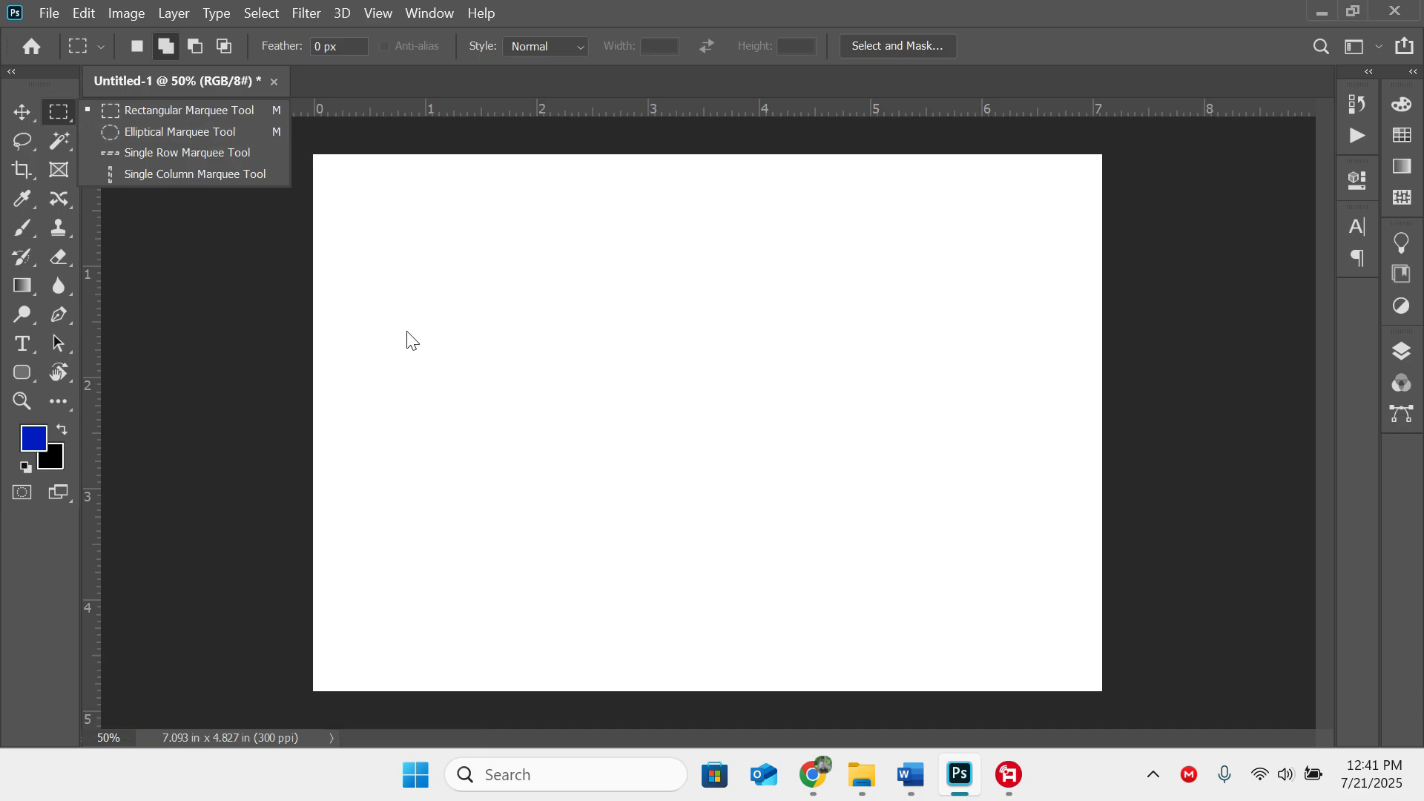
pyautogui.click(227, 108)
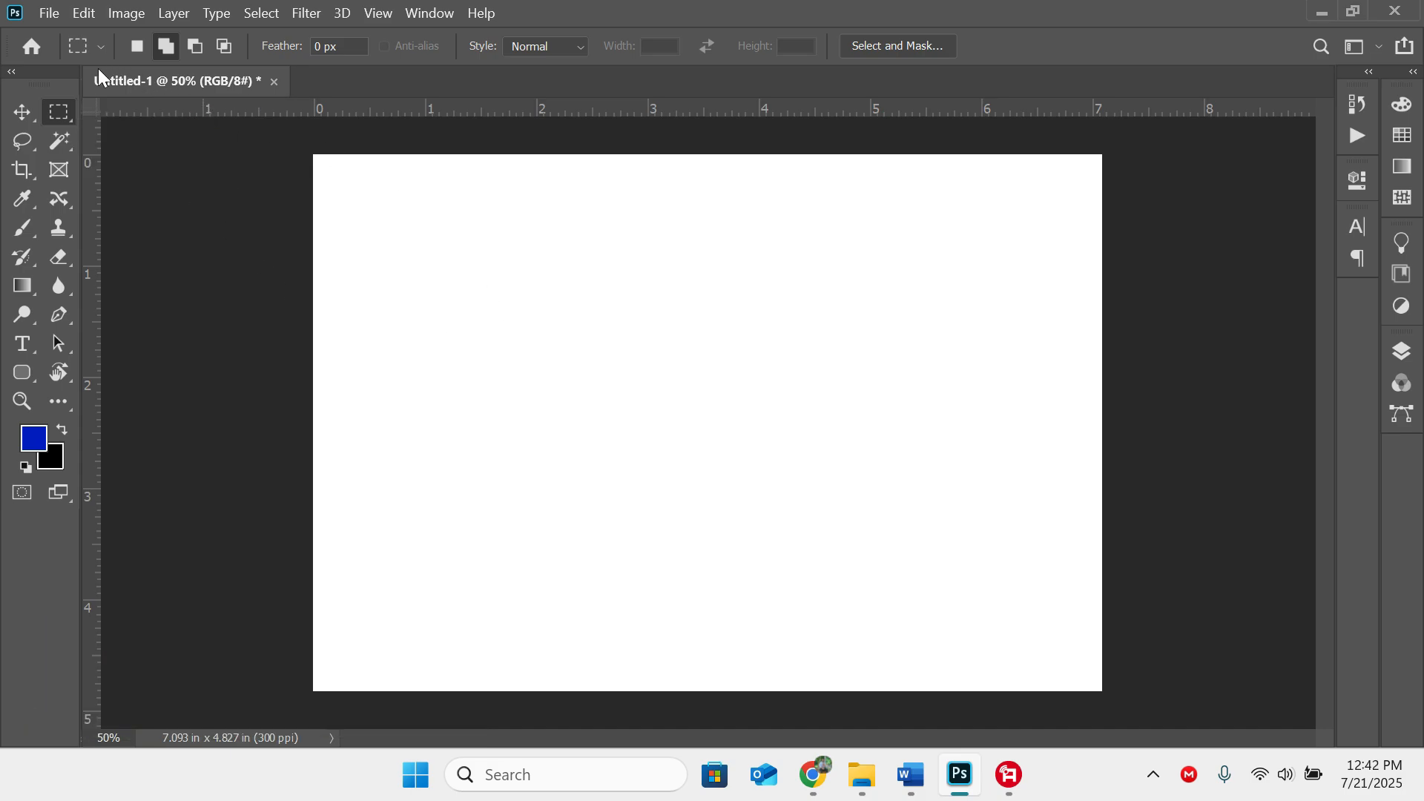
pyautogui.rightClick(53, 117)
pyautogui.click(154, 114)
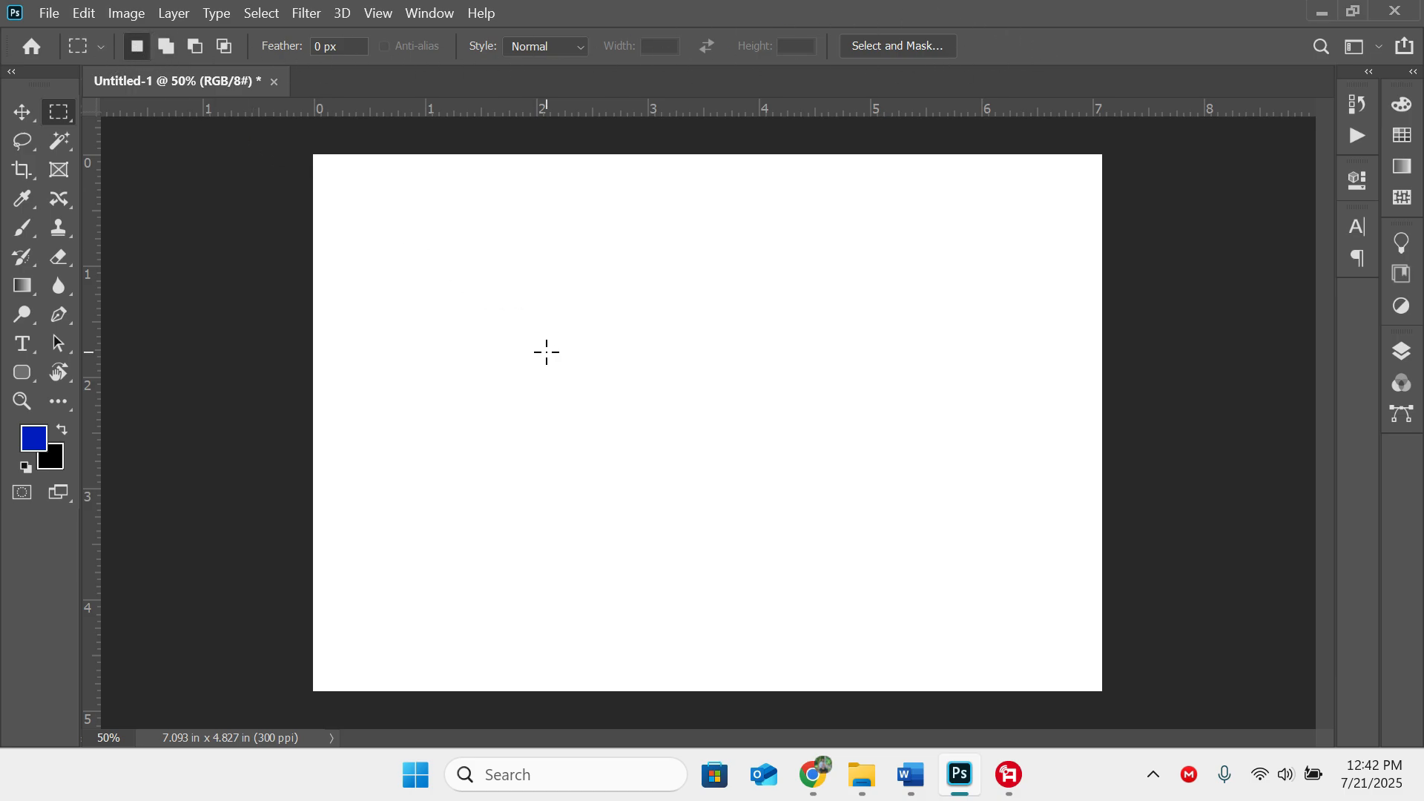
# Step: Draw several rectangular selections across the canvas in New Selection mode, each replacing the previous one
pyautogui.moveTo(474, 274); pyautogui.dragTo(658, 445)
pyautogui.moveTo(693, 282); pyautogui.dragTo(897, 471)
pyautogui.moveTo(565, 286); pyautogui.dragTo(639, 398)
pyautogui.moveTo(442, 304); pyautogui.dragTo(550, 452)
pyautogui.moveTo(581, 321); pyautogui.dragTo(786, 476)
pyautogui.moveTo(756, 270); pyautogui.dragTo(922, 426)
# Step: Create a new layer and draw a large rectangular selection in the upper middle of the canvas
pyautogui.press('F7')
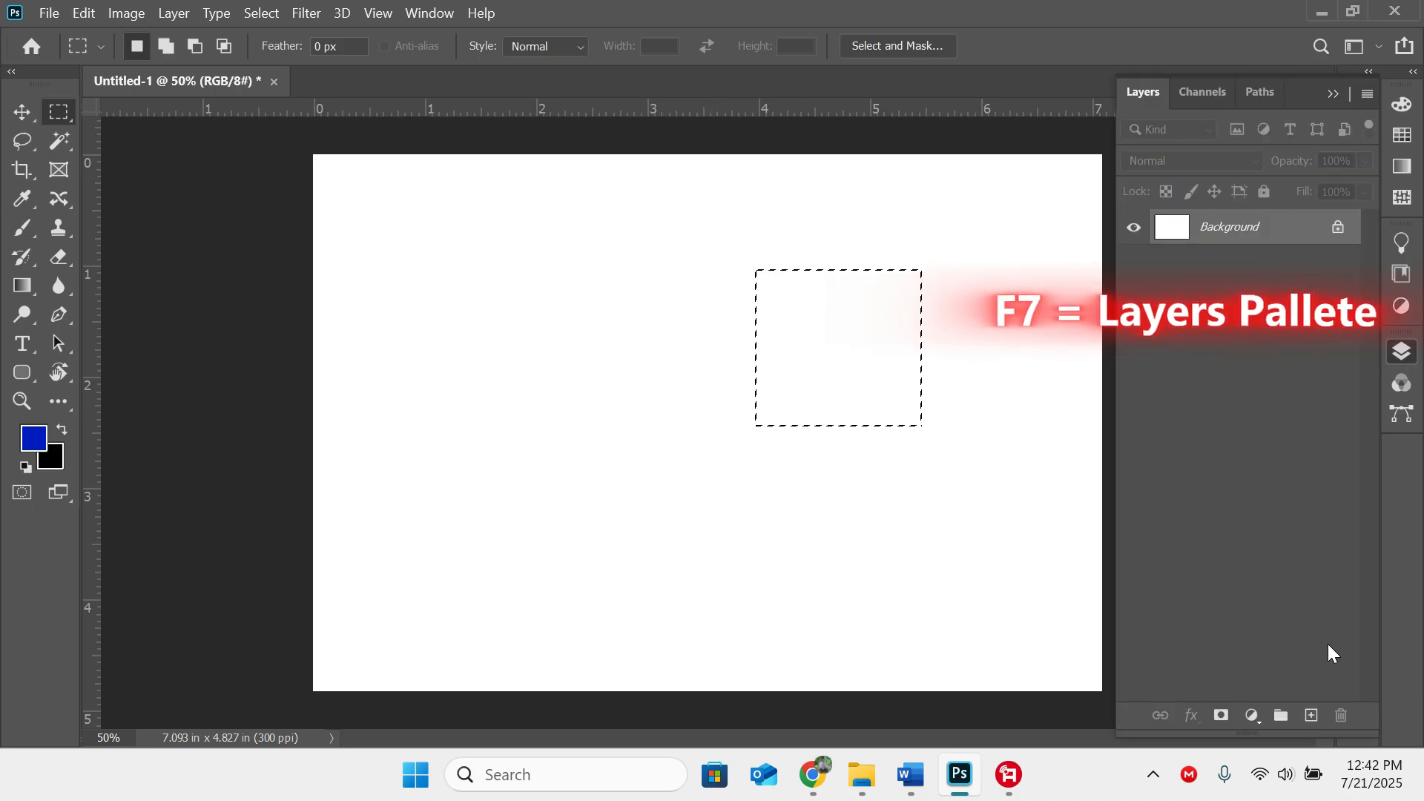
pyautogui.click(1311, 716)
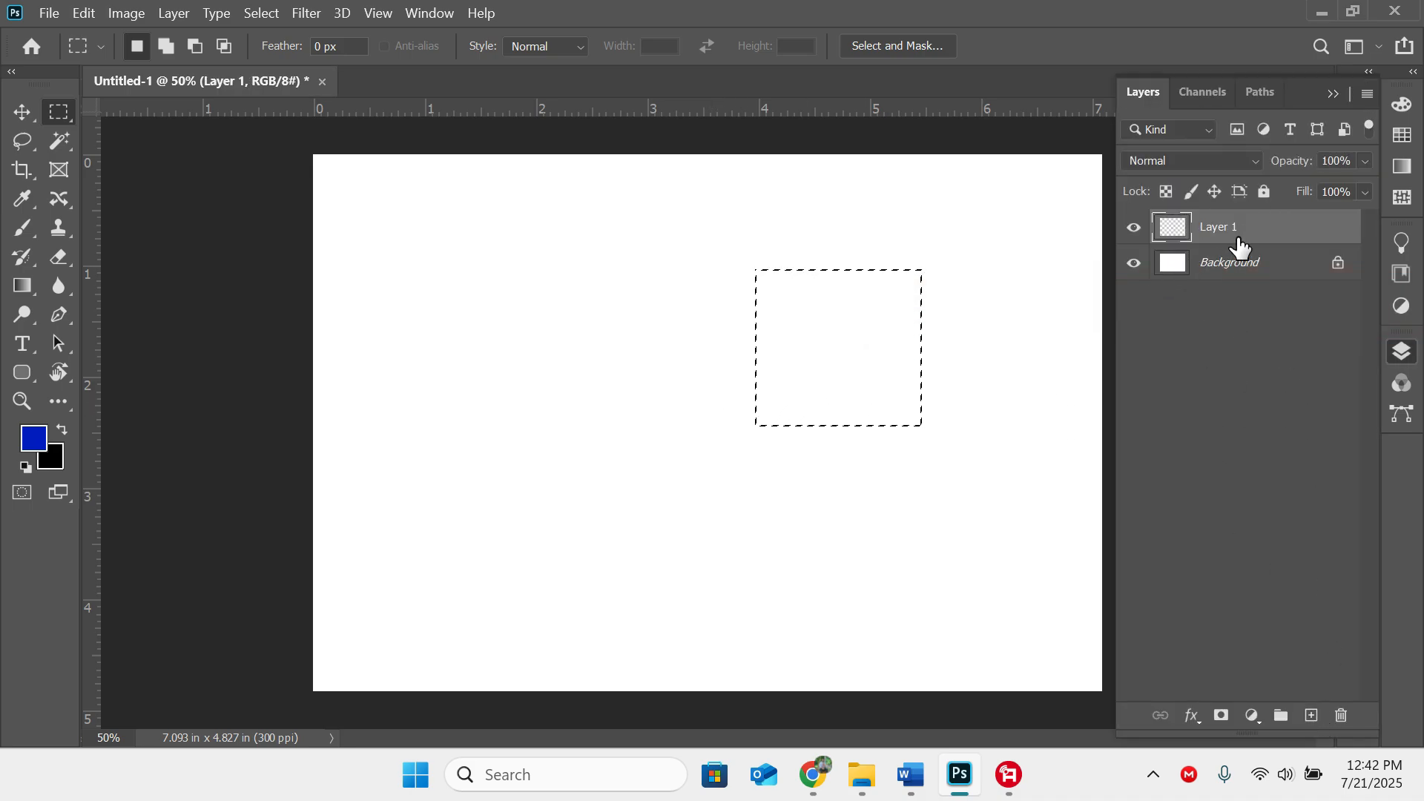
pyautogui.moveTo(576, 257); pyautogui.dragTo(796, 485)
# Step: Use Add to Selection to extend the rectangle with a horizontal arm on its left and right sides
pyautogui.click(167, 48)
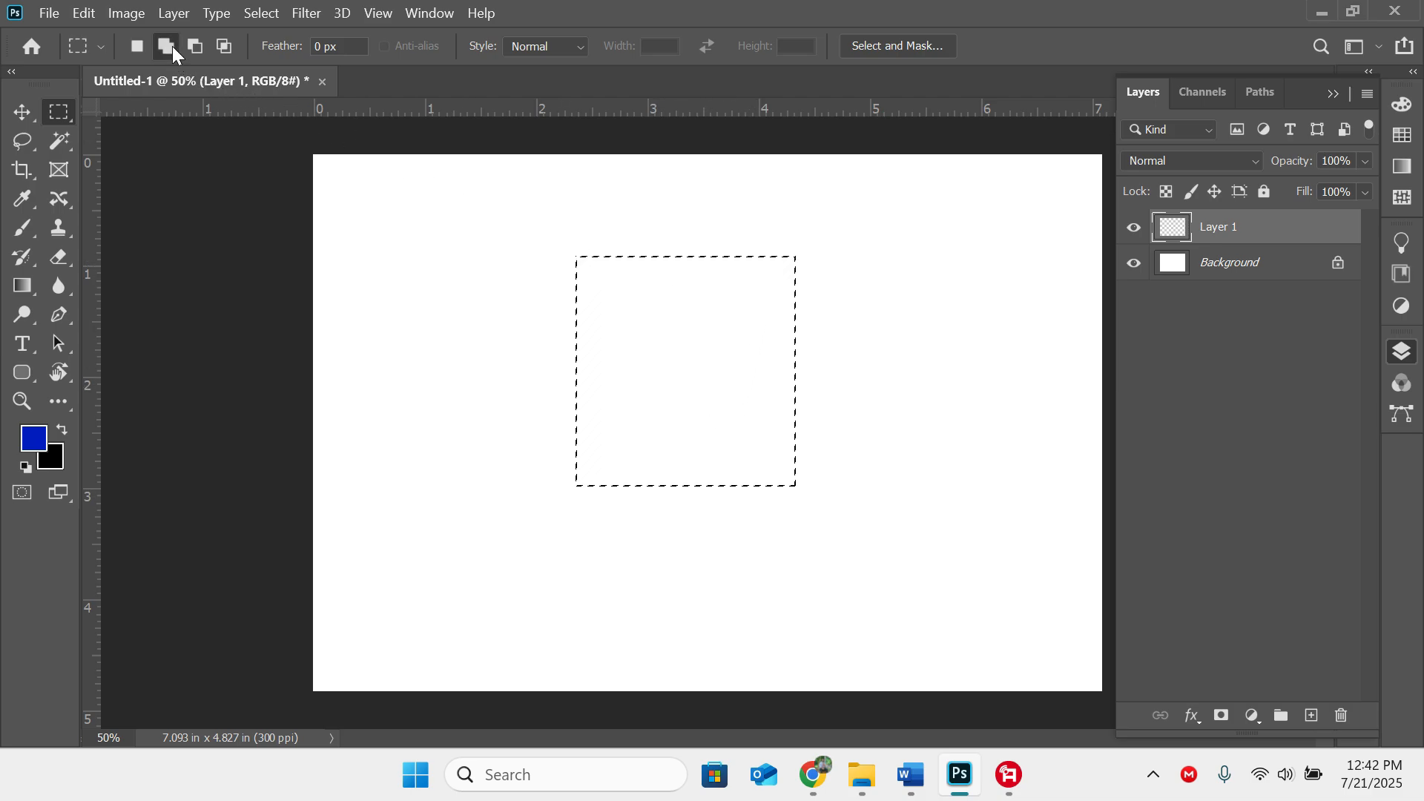
pyautogui.moveTo(775, 293); pyautogui.dragTo(948, 340)
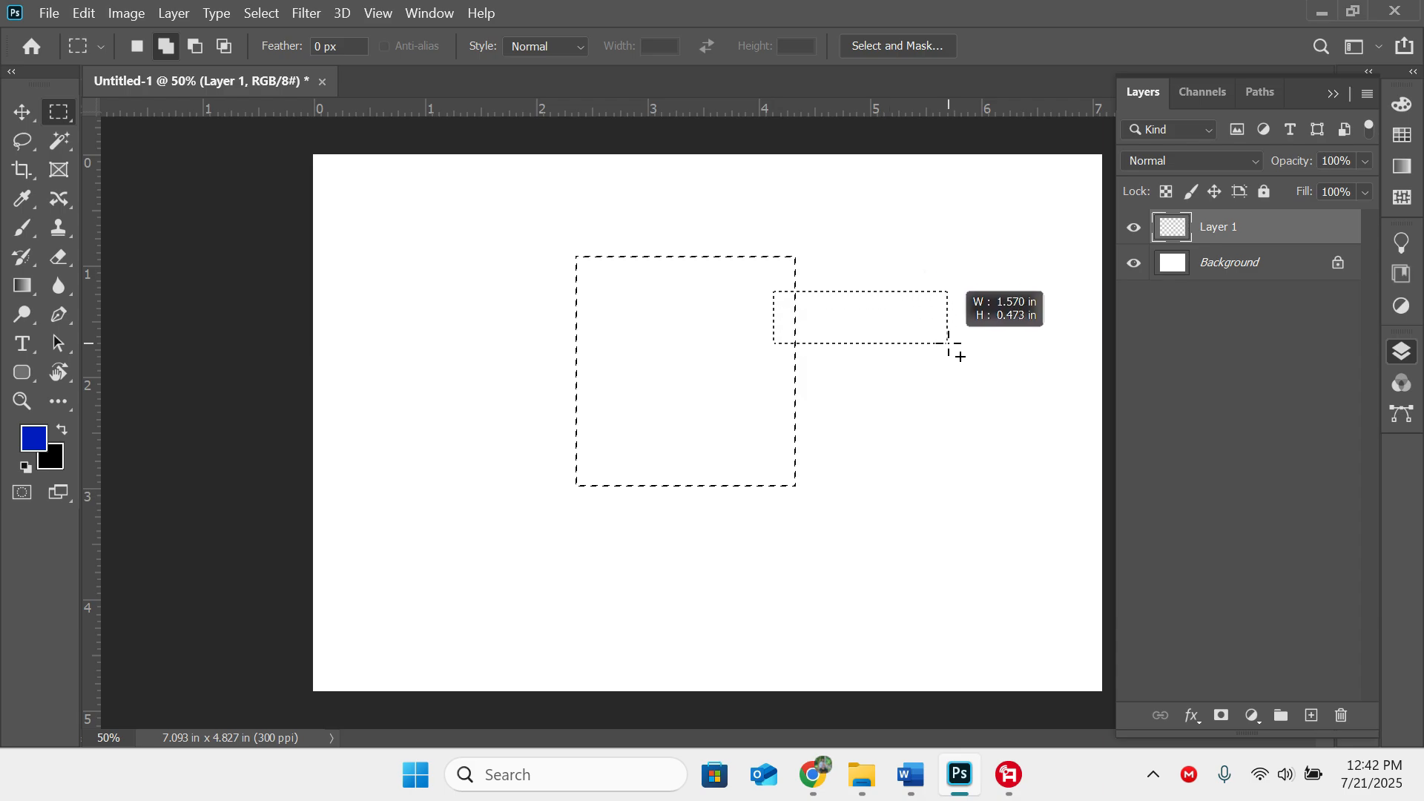
pyautogui.moveTo(593, 293); pyautogui.dragTo(456, 349)
pyautogui.moveTo(432, 290); pyautogui.dragTo(577, 352)
pyautogui.moveTo(776, 294); pyautogui.dragTo(974, 342)
pyautogui.moveTo(784, 291); pyautogui.dragTo(987, 346)
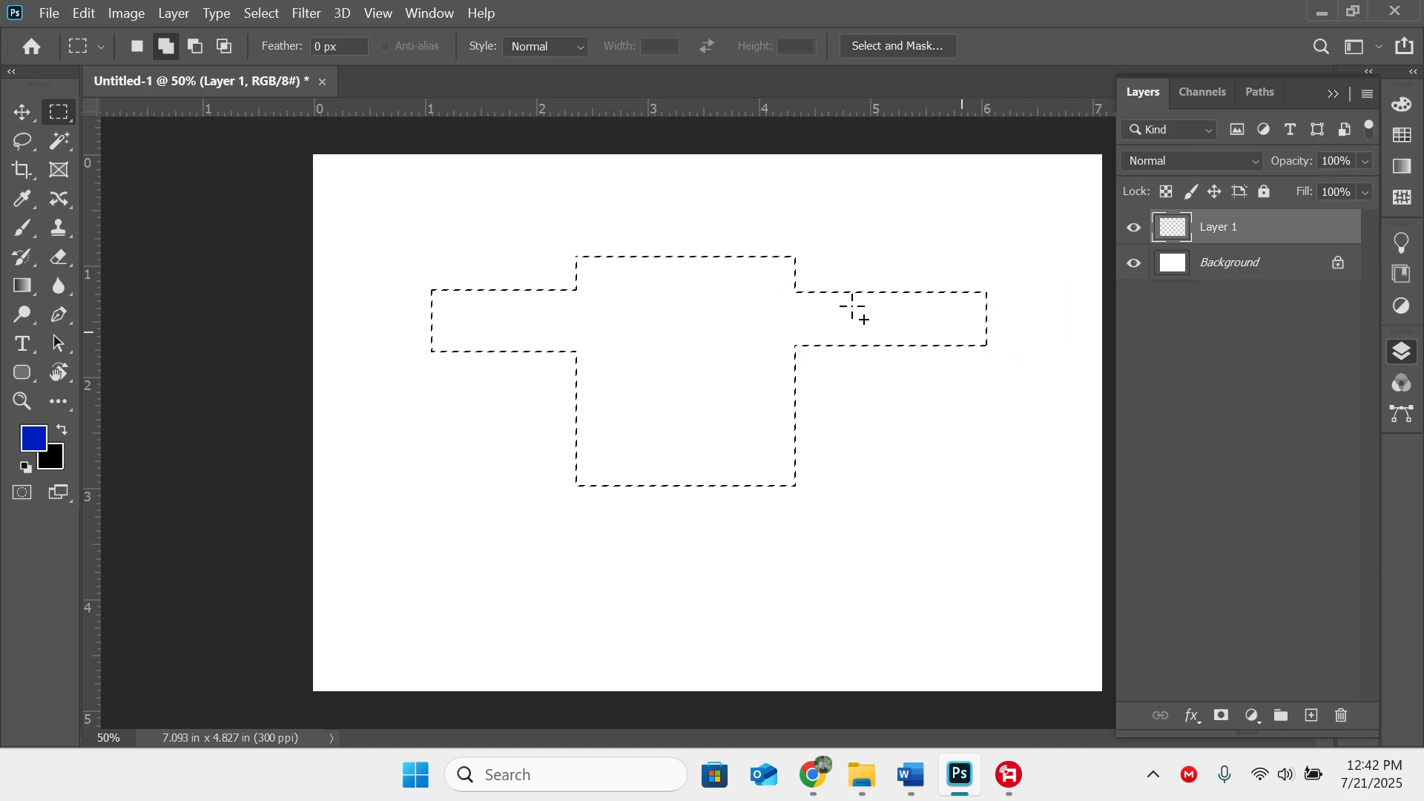
# Step: Use Subtract from Selection to trim the outer ends and lower edges of both arms
pyautogui.click(197, 46)
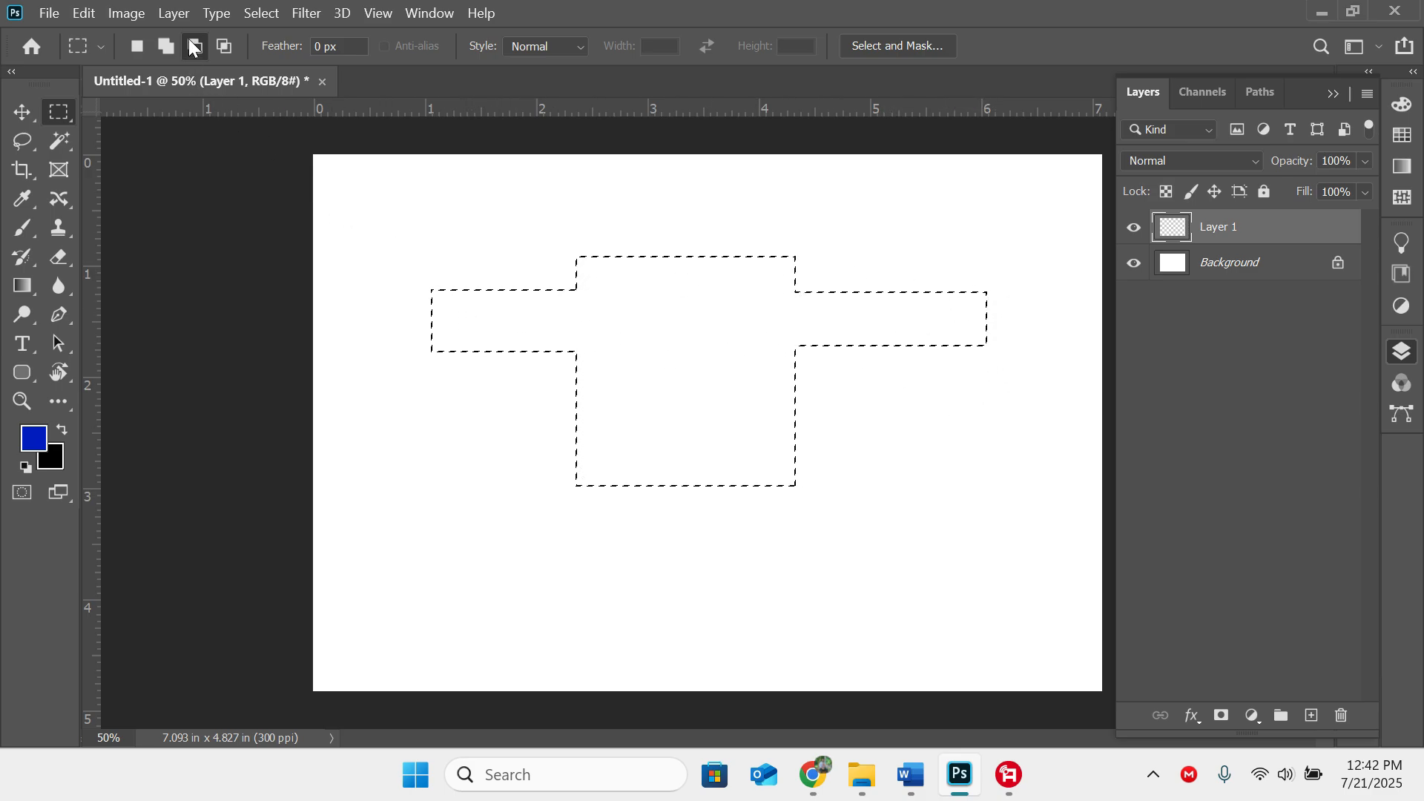
pyautogui.moveTo(969, 278); pyautogui.dragTo(1094, 479)
pyautogui.moveTo(387, 243); pyautogui.dragTo(450, 379)
pyautogui.moveTo(418, 335); pyautogui.dragTo(578, 388)
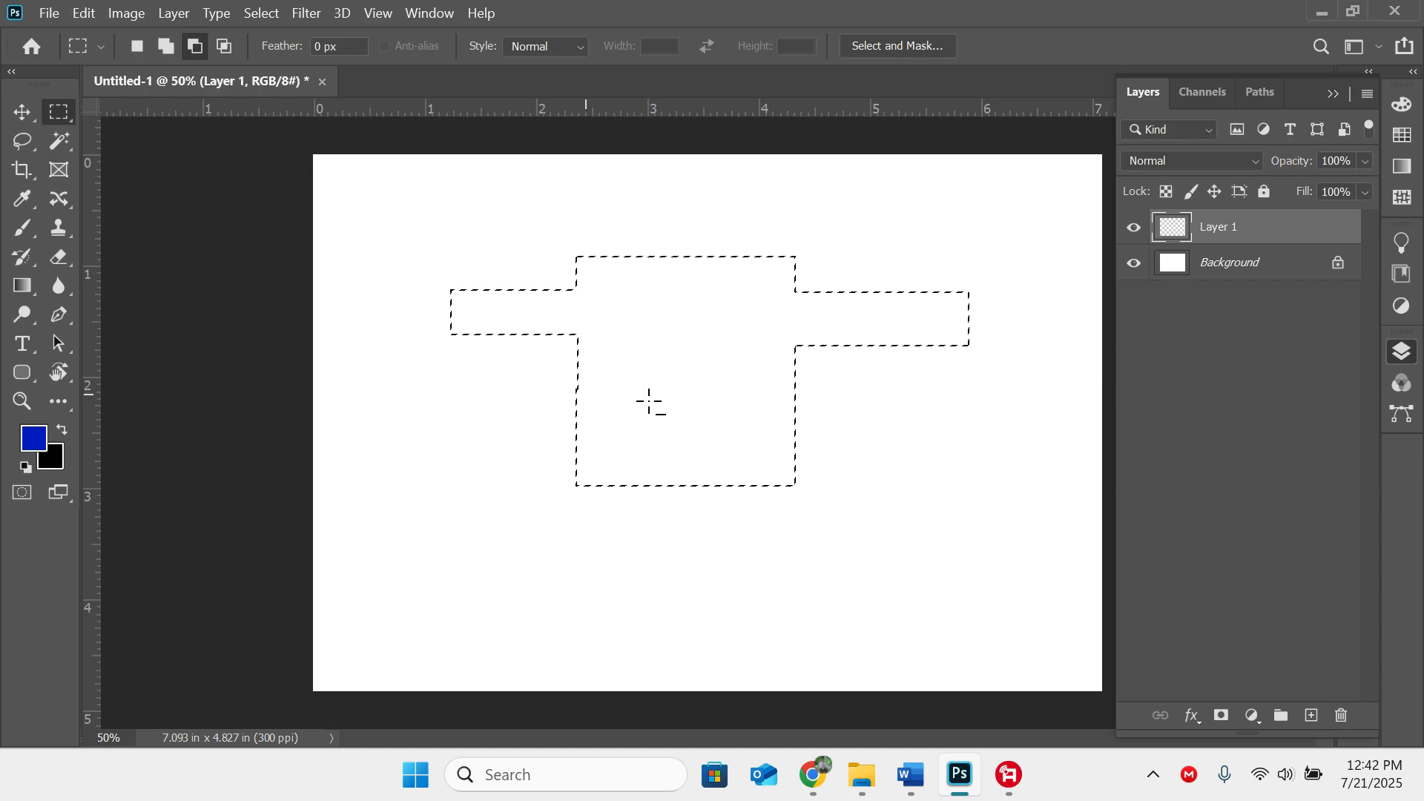
pyautogui.moveTo(794, 362); pyautogui.dragTo(1009, 340)
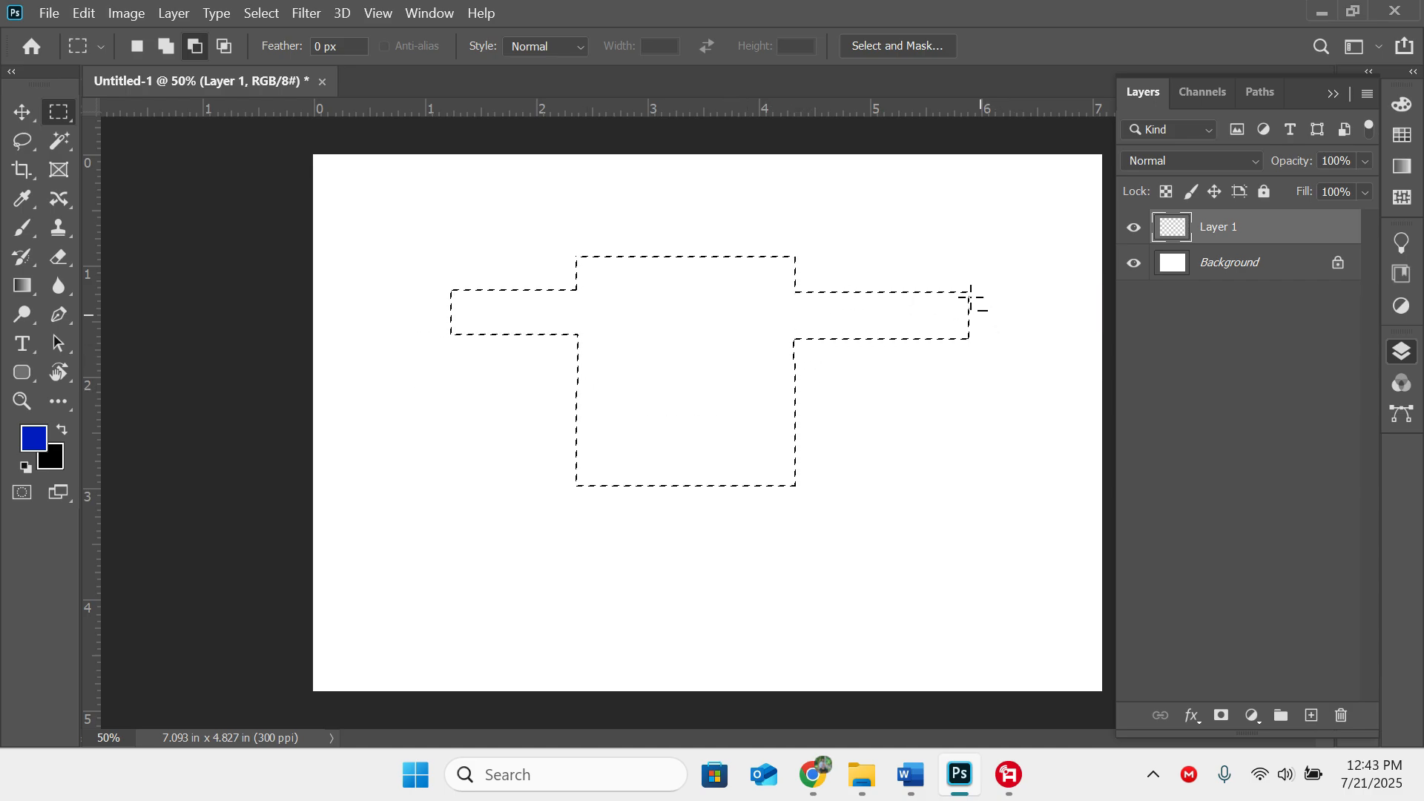
pyautogui.moveTo(937, 271); pyautogui.dragTo(1067, 484)
# Step: Subtract a thin vertical strip along the right edge of the selection's body below the arm
pyautogui.scroll(4, 788, 269)
pyautogui.scroll(-4, 788, 269)
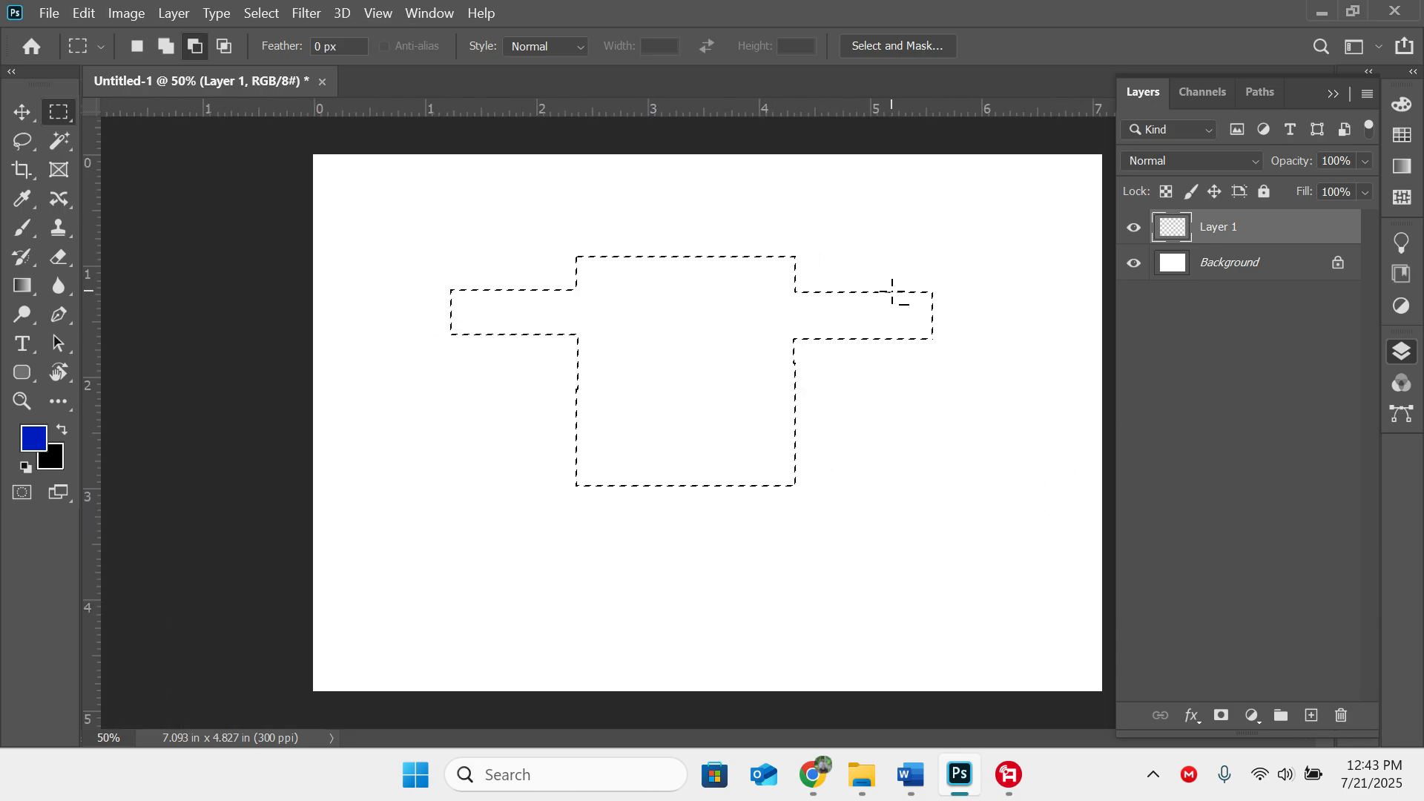
pyautogui.hotkey('ctrl', 'd')
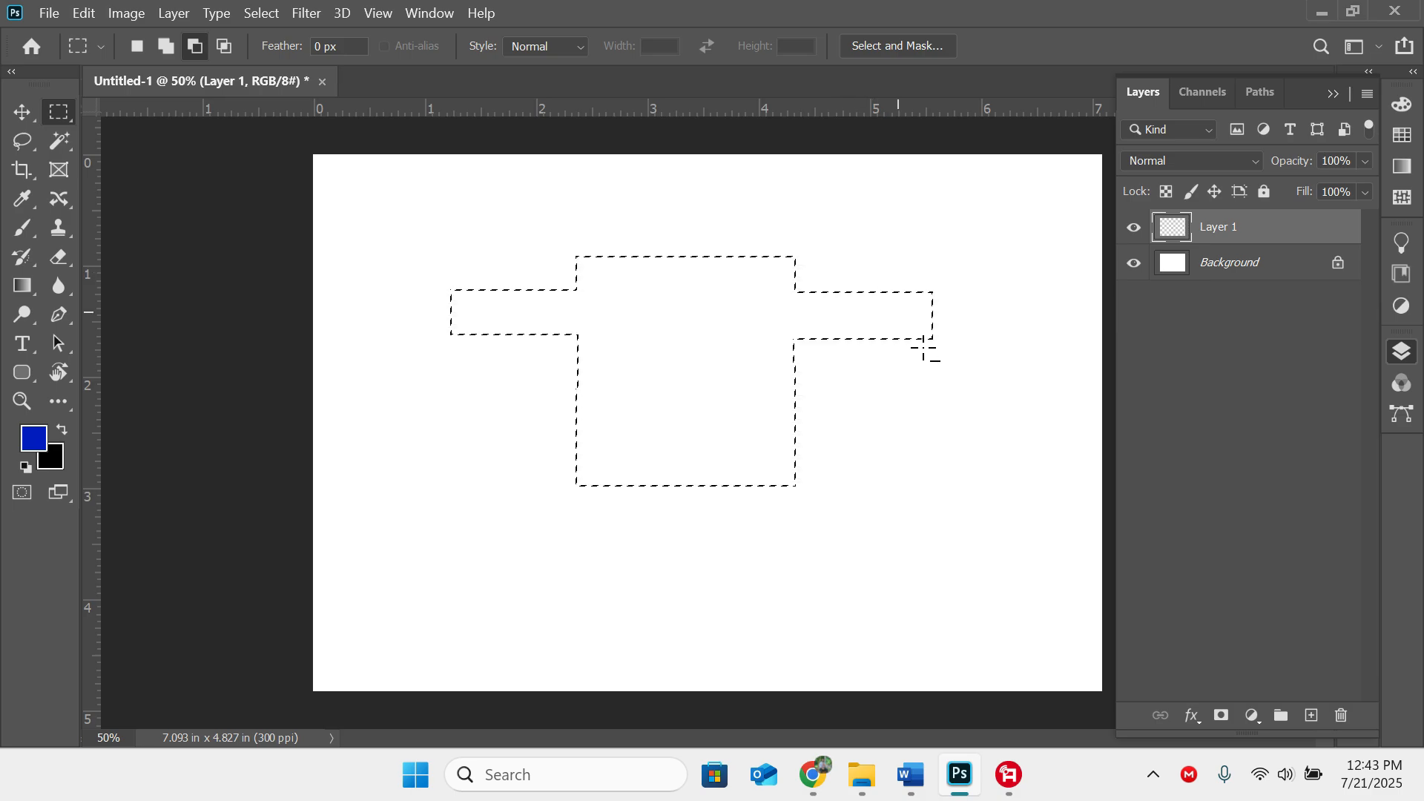
pyautogui.scroll(1, 898, 393)
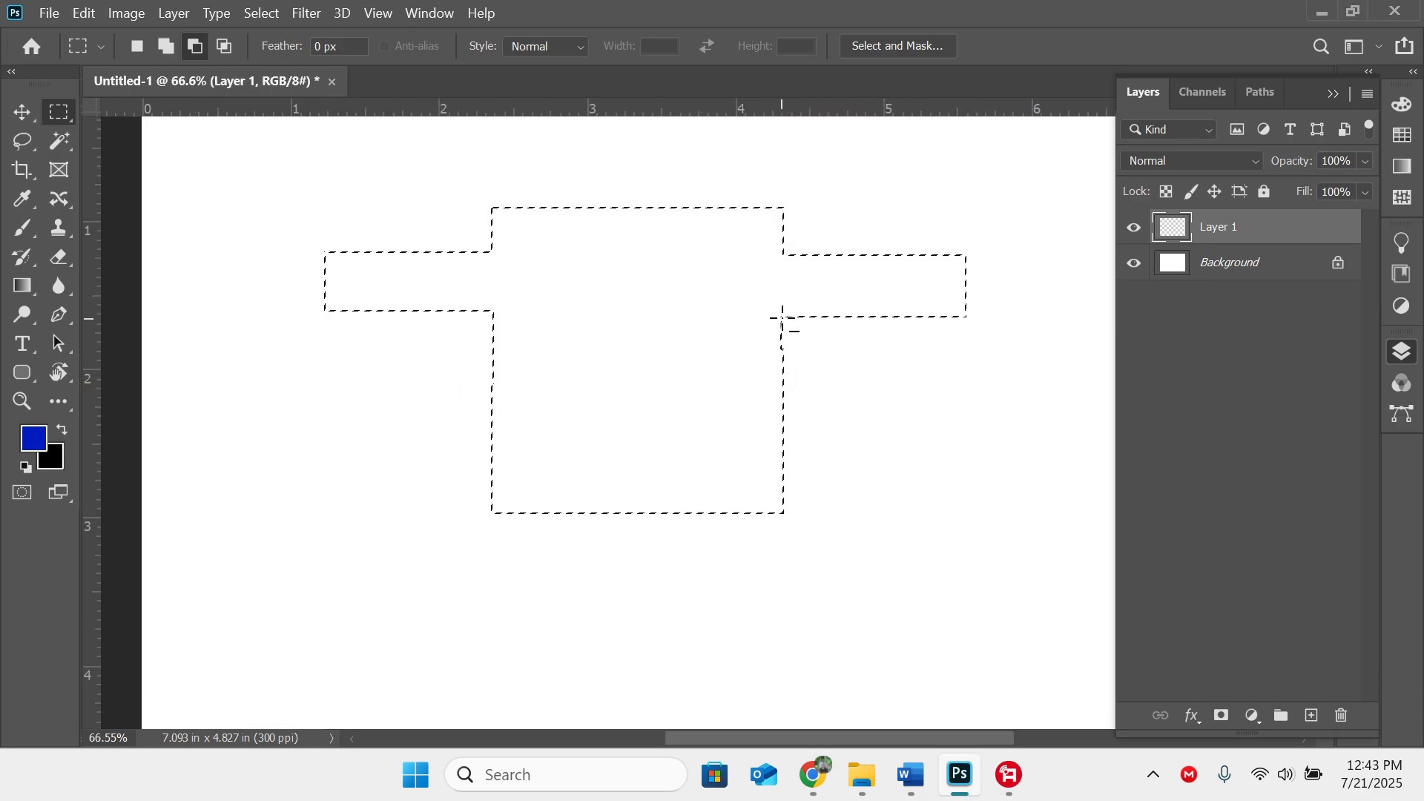
pyautogui.moveTo(784, 338); pyautogui.dragTo(801, 593)
# Step: Try Intersect with Selection with two rectangles over the right arm, undoing each attempt
pyautogui.click(227, 46)
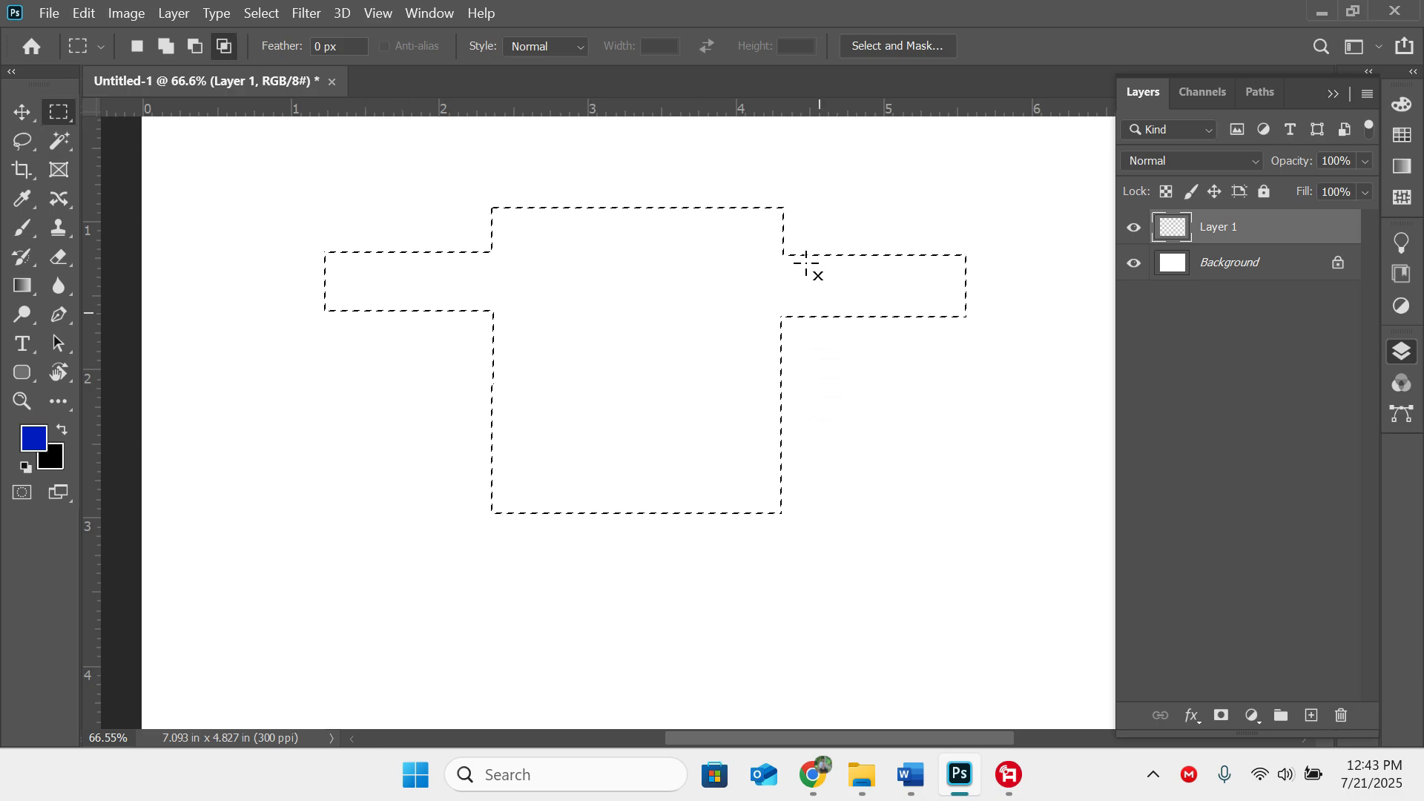
pyautogui.moveTo(828, 215); pyautogui.dragTo(928, 471)
pyautogui.hotkey('ctrl', 'z')
pyautogui.moveTo(747, 277); pyautogui.dragTo(869, 389)
pyautogui.hotkey('ctrl', 'z')
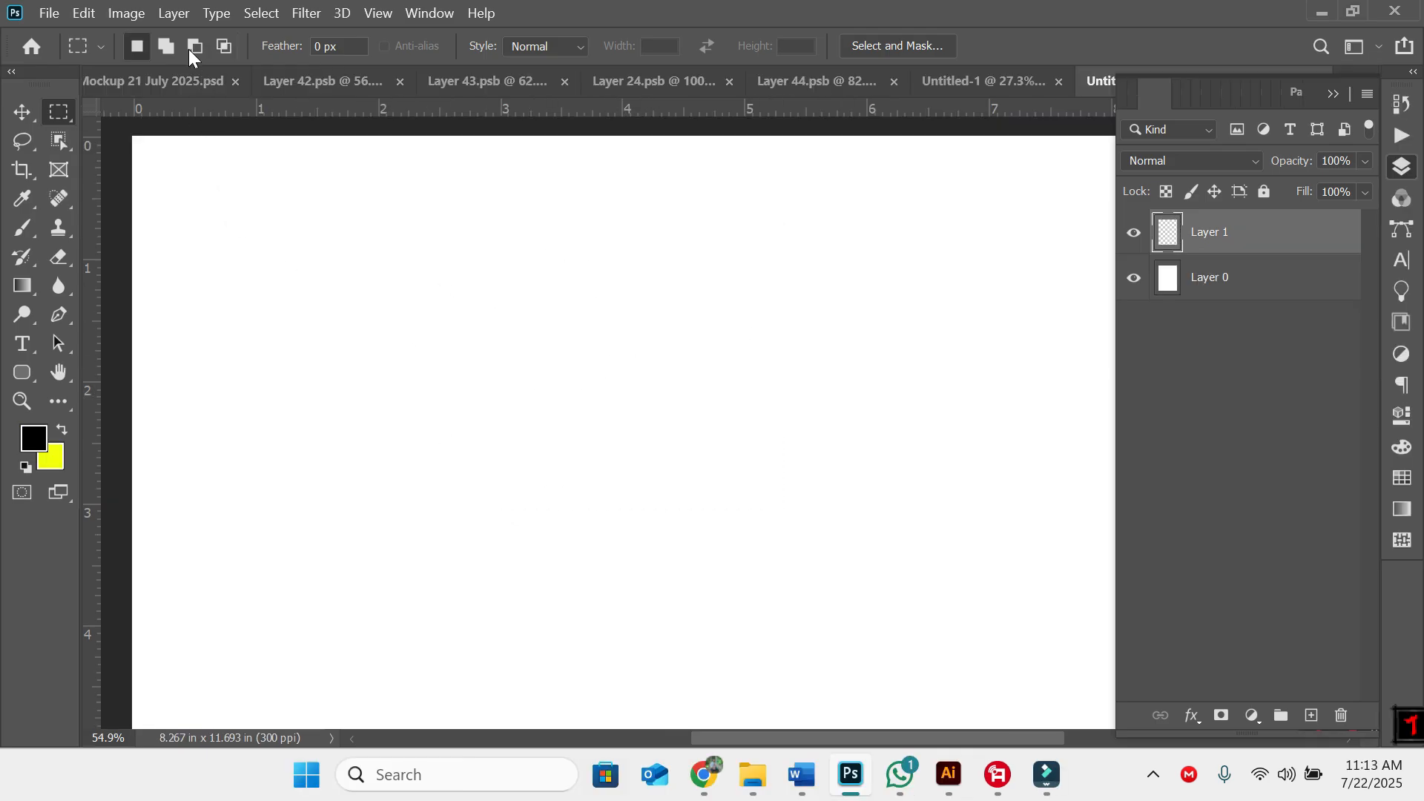
# Step: In Add to Selection mode, select a square on the blank page and extend its right side with a rectangle
pyautogui.click(169, 47)
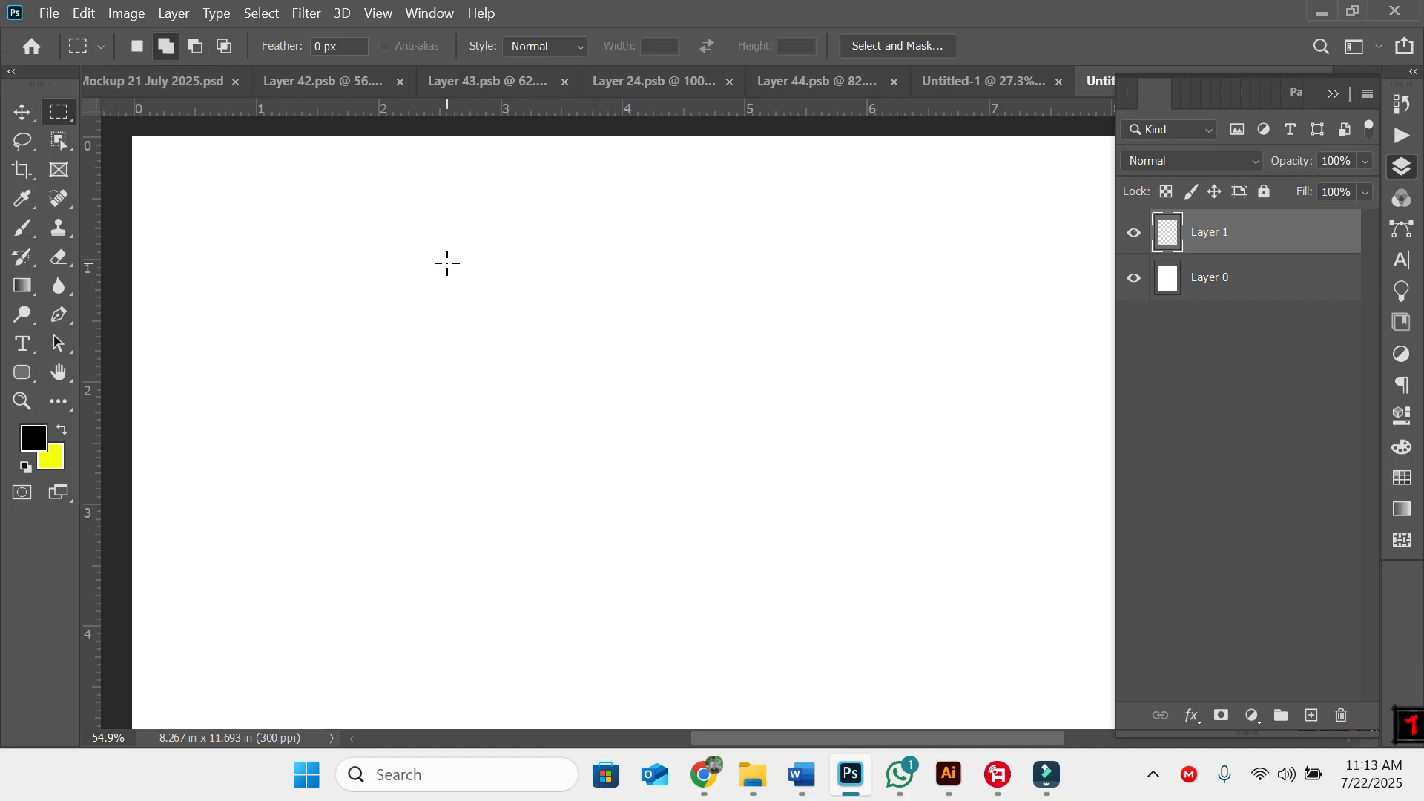
pyautogui.moveTo(448, 263); pyautogui.dragTo(671, 489)
pyautogui.moveTo(572, 330); pyautogui.dragTo(806, 431)
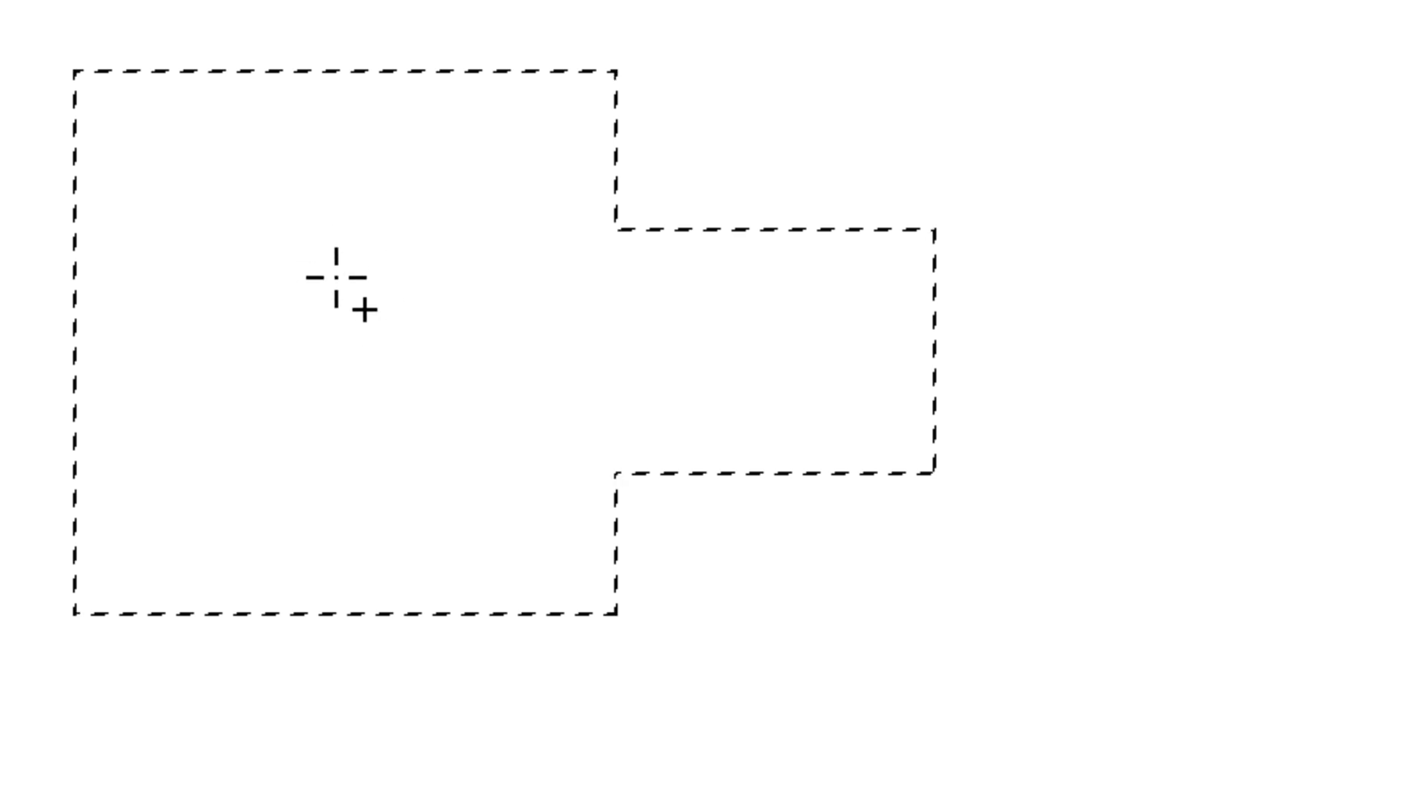
# Step: Subtract two rectangular notches from the selection's lower edge and add two overlapping rectangles at its lower right
pyautogui.press('alt')
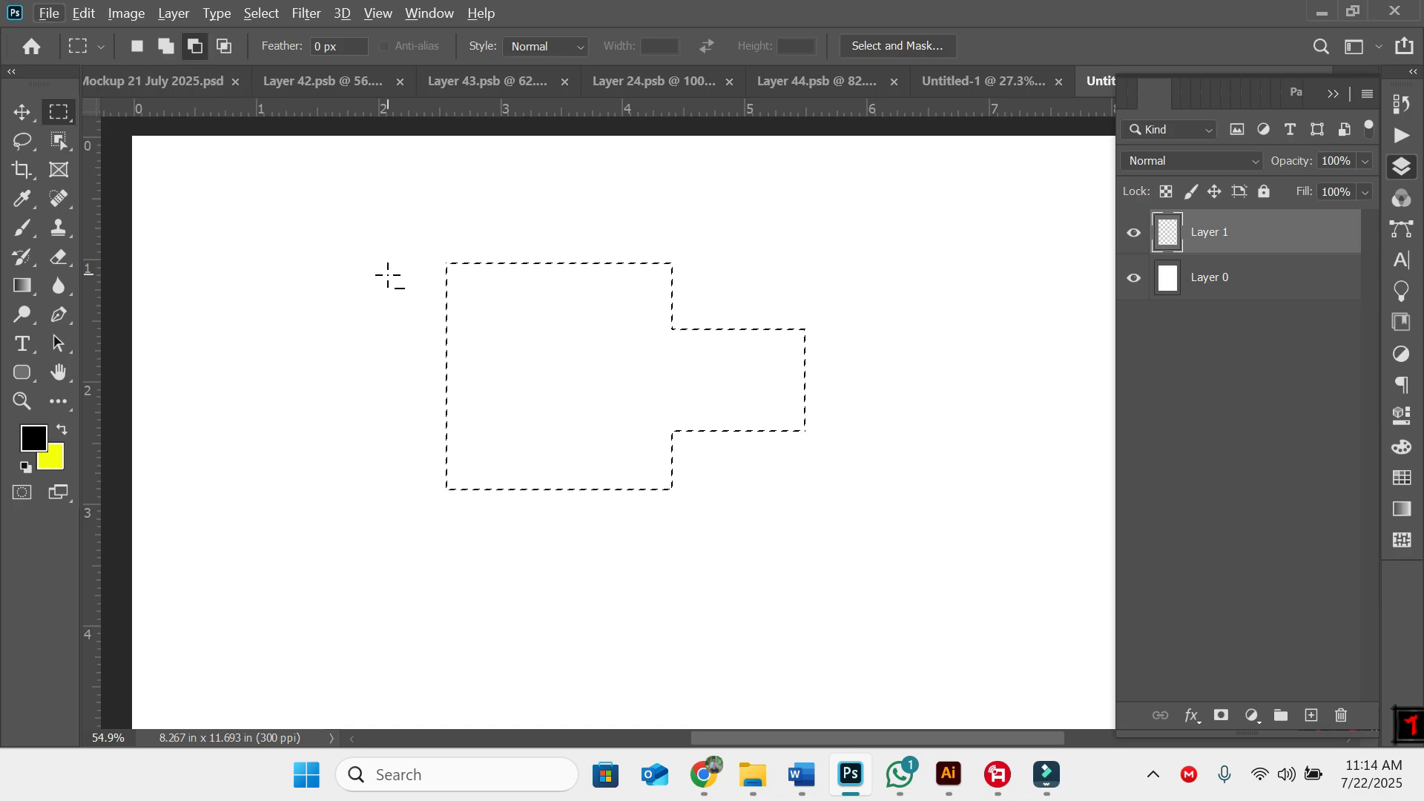
pyautogui.press('shift')
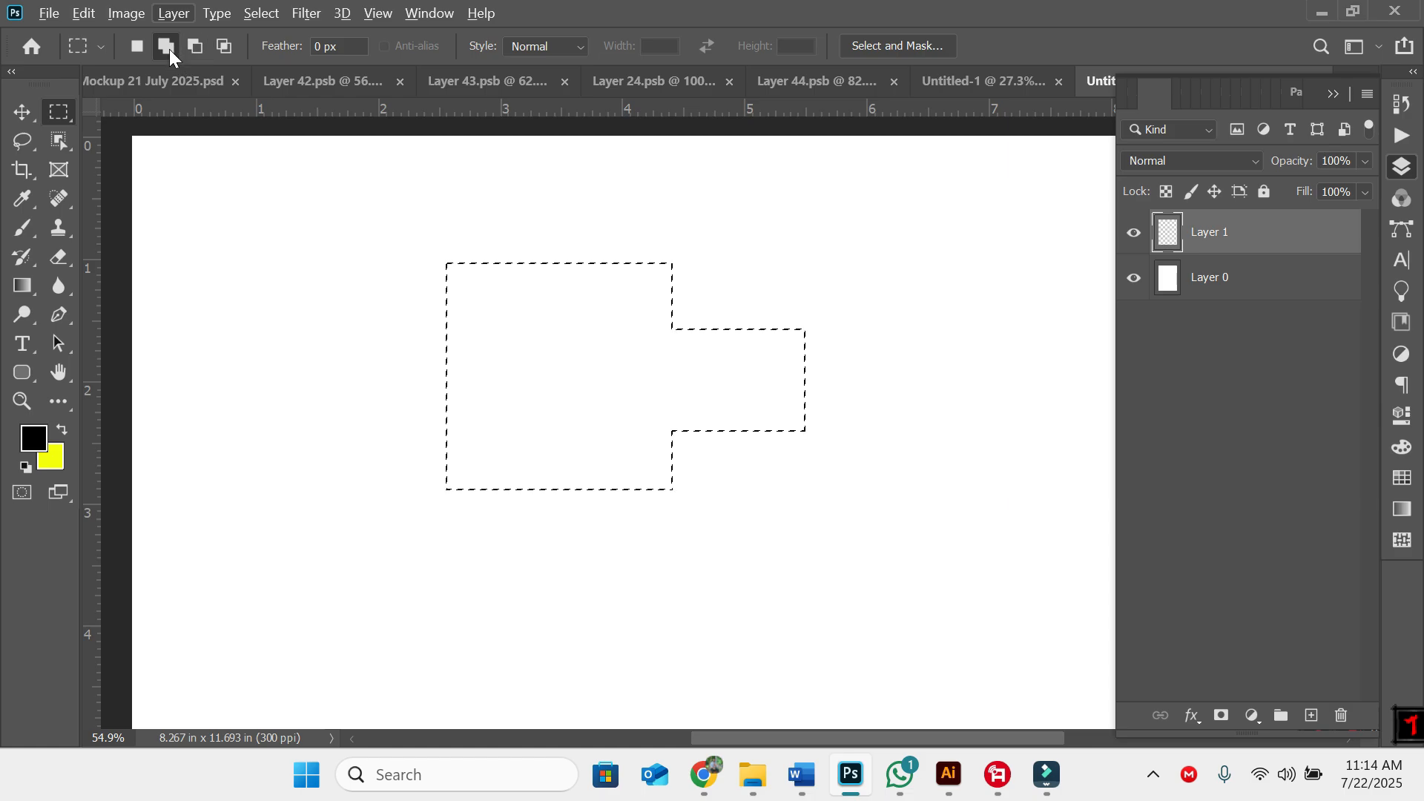
pyautogui.press('alt')
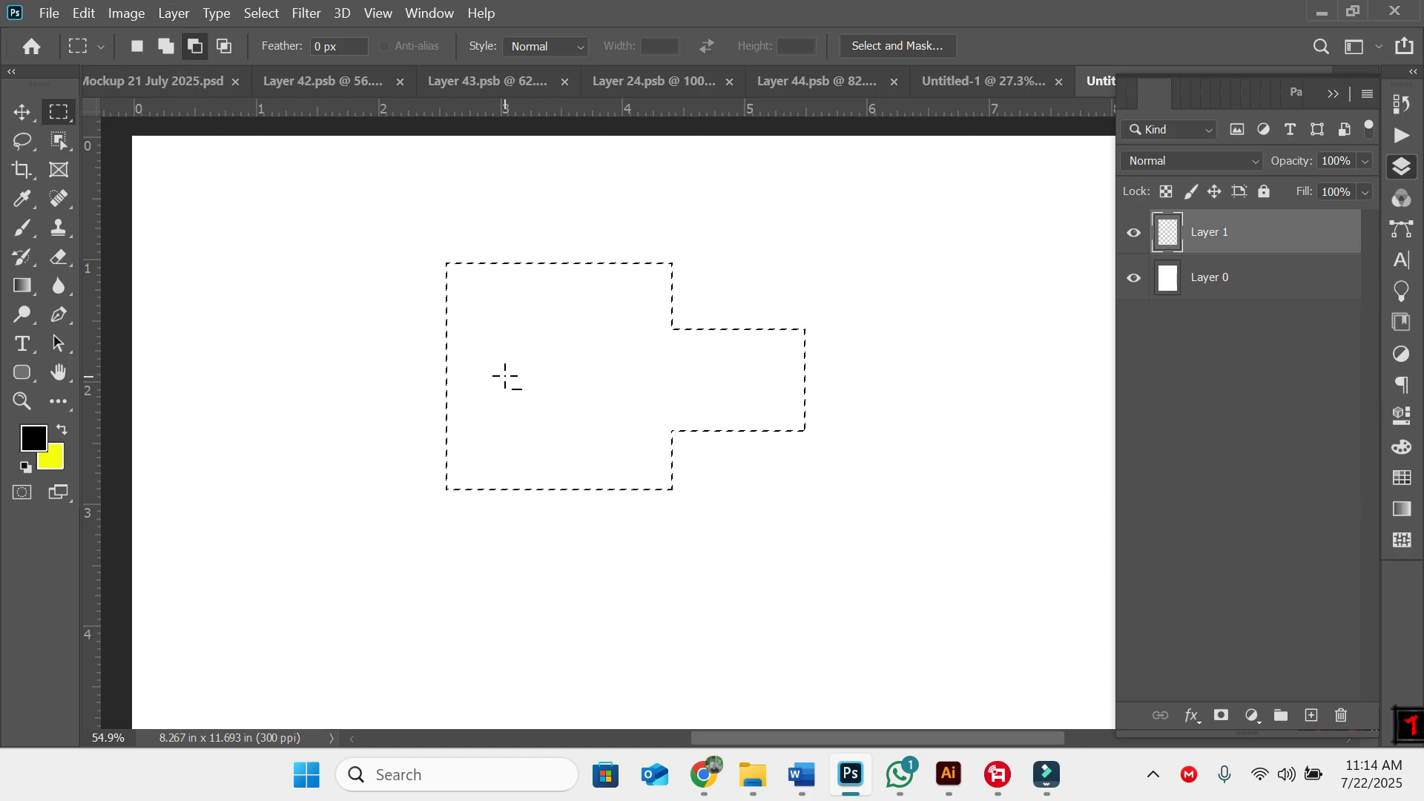
pyautogui.moveTo(523, 403); pyautogui.dragTo(605, 565)
pyautogui.moveTo(697, 356); pyautogui.dragTo(758, 535)
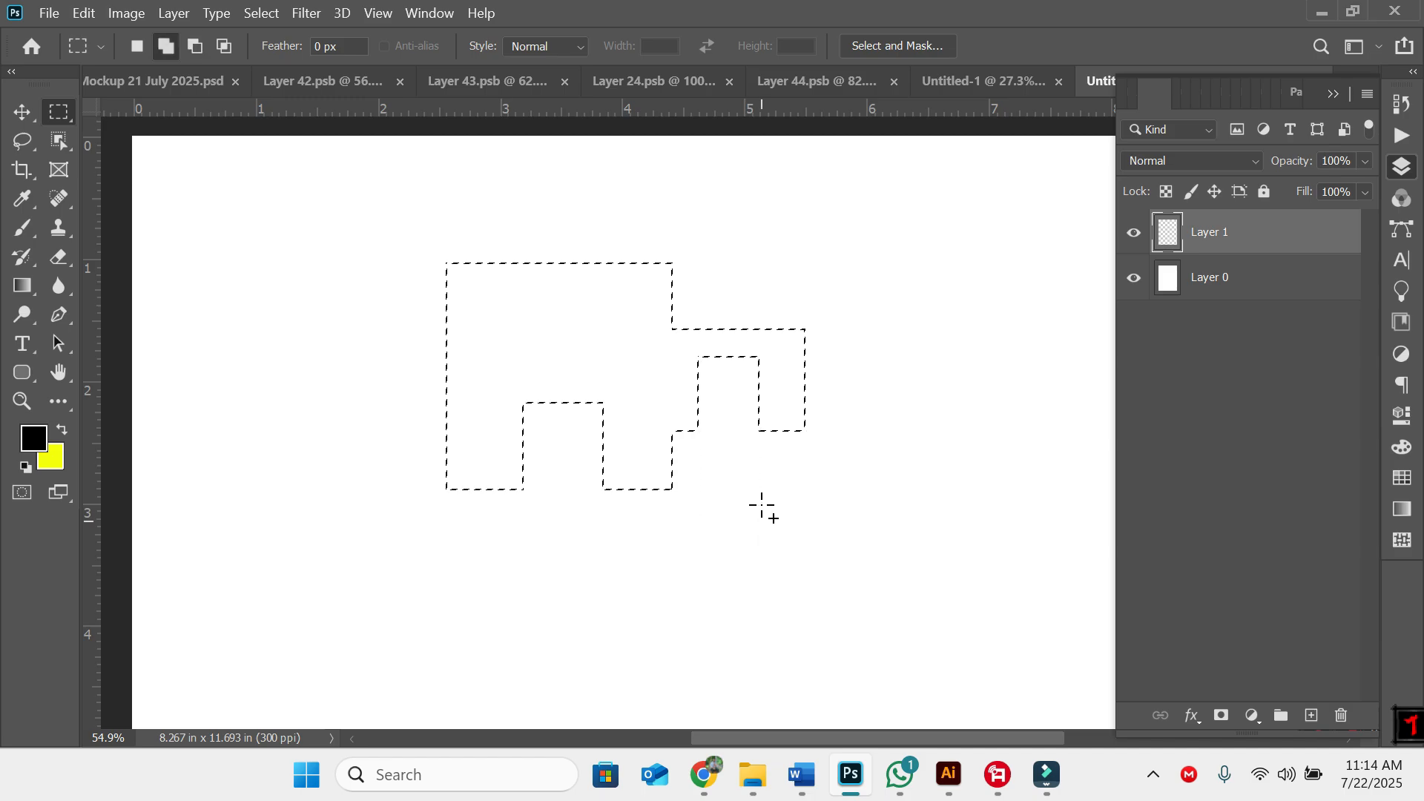
pyautogui.moveTo(734, 384); pyautogui.dragTo(905, 549)
pyautogui.moveTo(855, 414); pyautogui.dragTo(1007, 560)
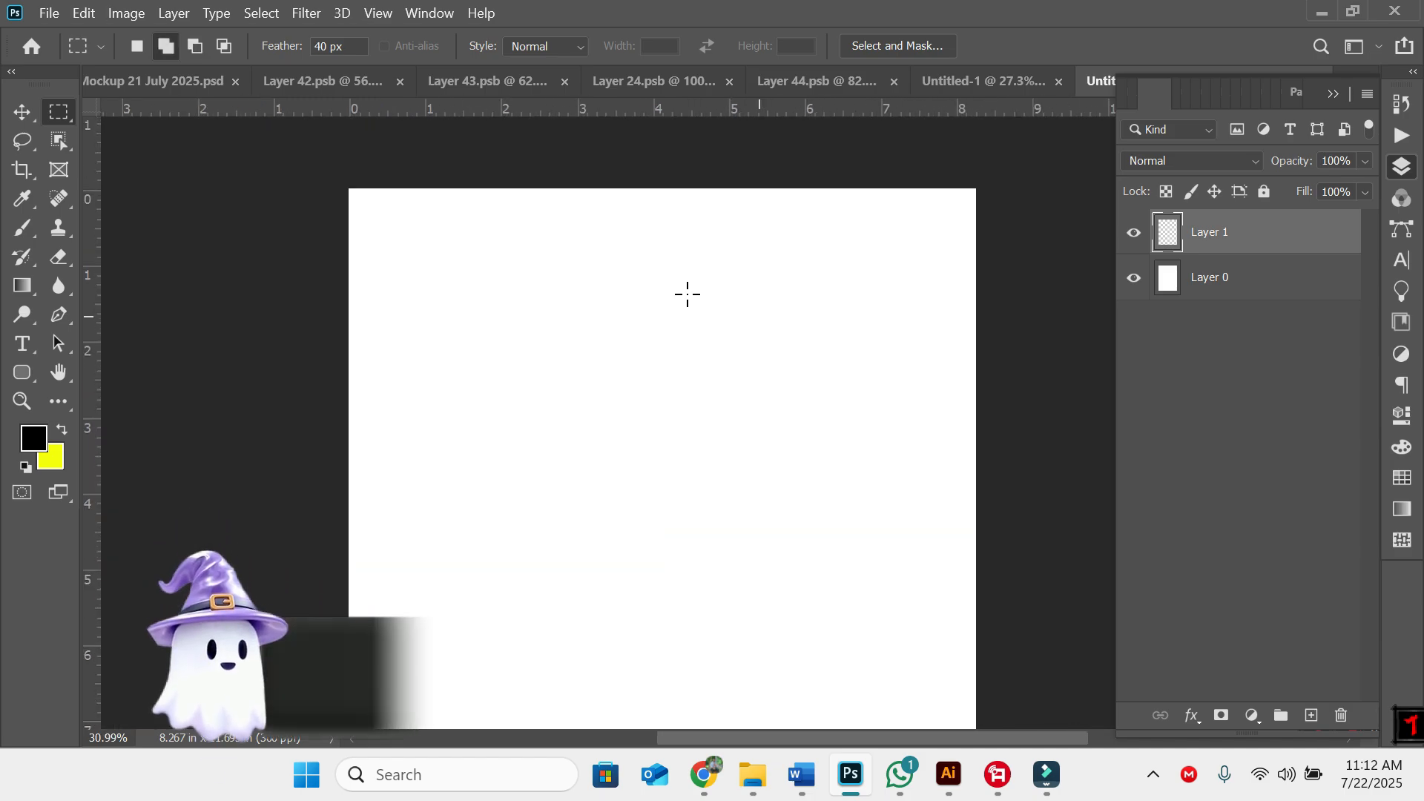
# Step: Zoom in and out on the blank canvas, ending with the whole page in view
pyautogui.keyDown('alt'); pyautogui.scroll(2, 688, 295); pyautogui.keyUp('alt')
pyautogui.keyDown('alt'); pyautogui.scroll(-3, 688, 294); pyautogui.keyUp('alt')
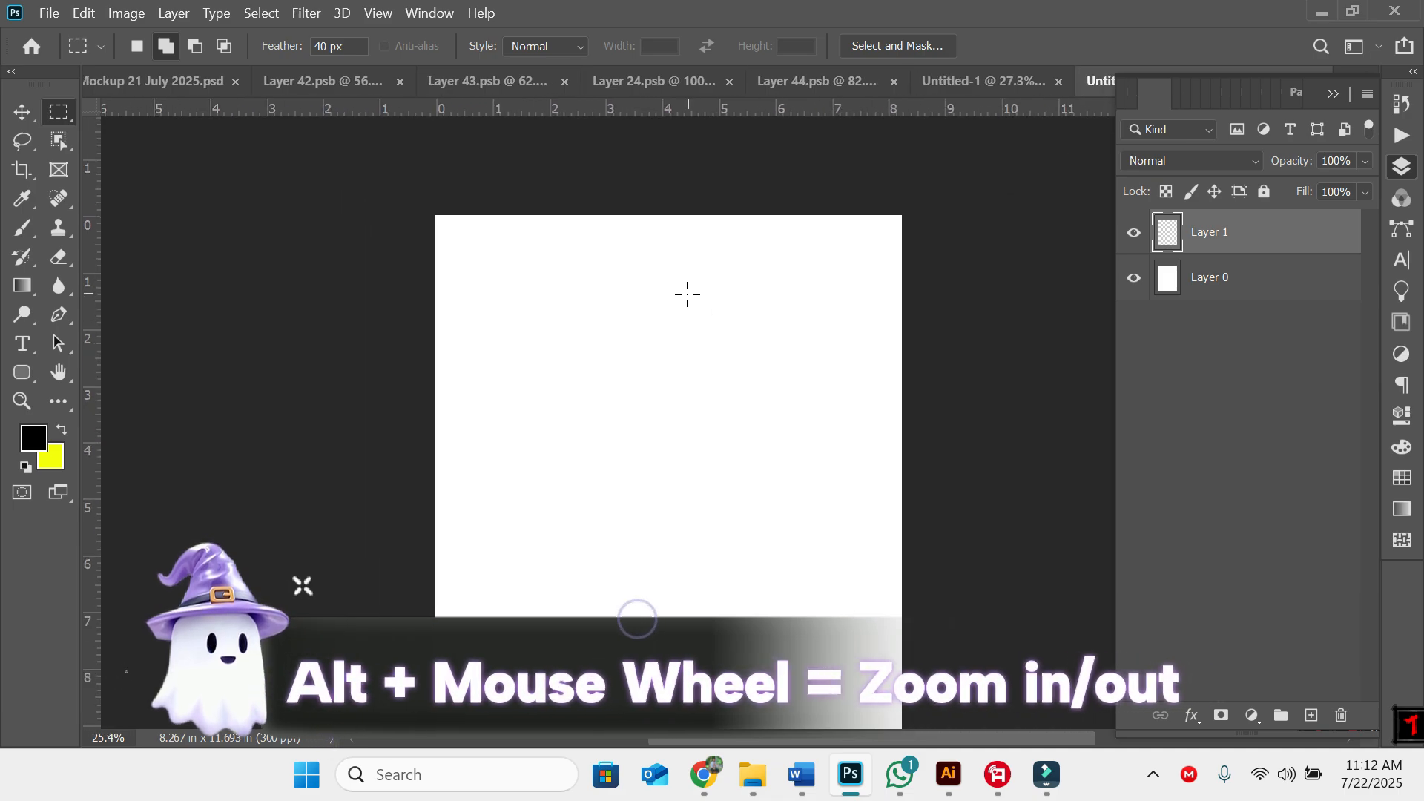
pyautogui.keyDown('alt'); pyautogui.scroll(4, 687, 294); pyautogui.keyUp('alt')
pyautogui.keyDown('alt'); pyautogui.scroll(1, 688, 294); pyautogui.keyUp('alt')
pyautogui.keyDown('alt'); pyautogui.scroll(-3, 687, 294); pyautogui.keyUp('alt')
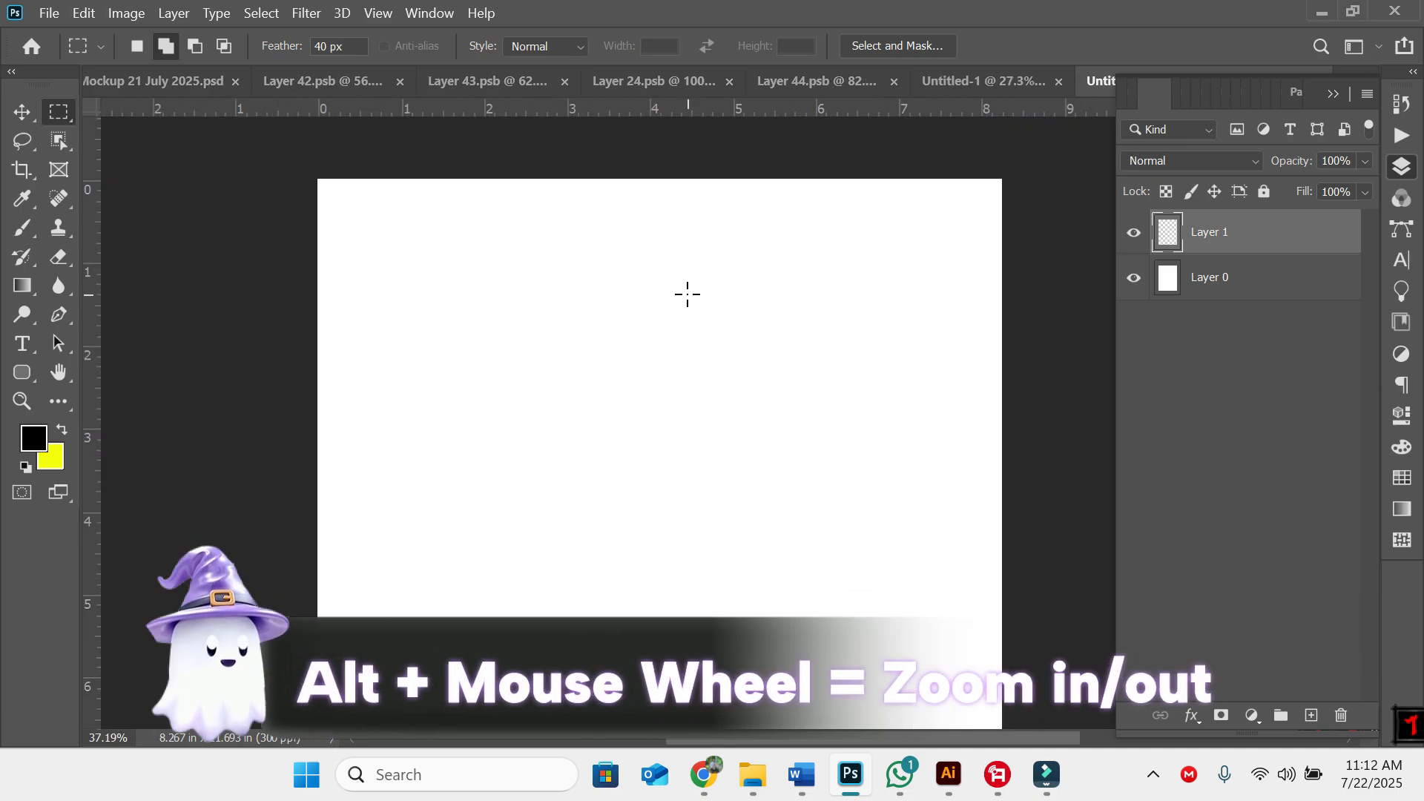
pyautogui.keyDown('alt'); pyautogui.scroll(4, 688, 294); pyautogui.keyUp('alt')
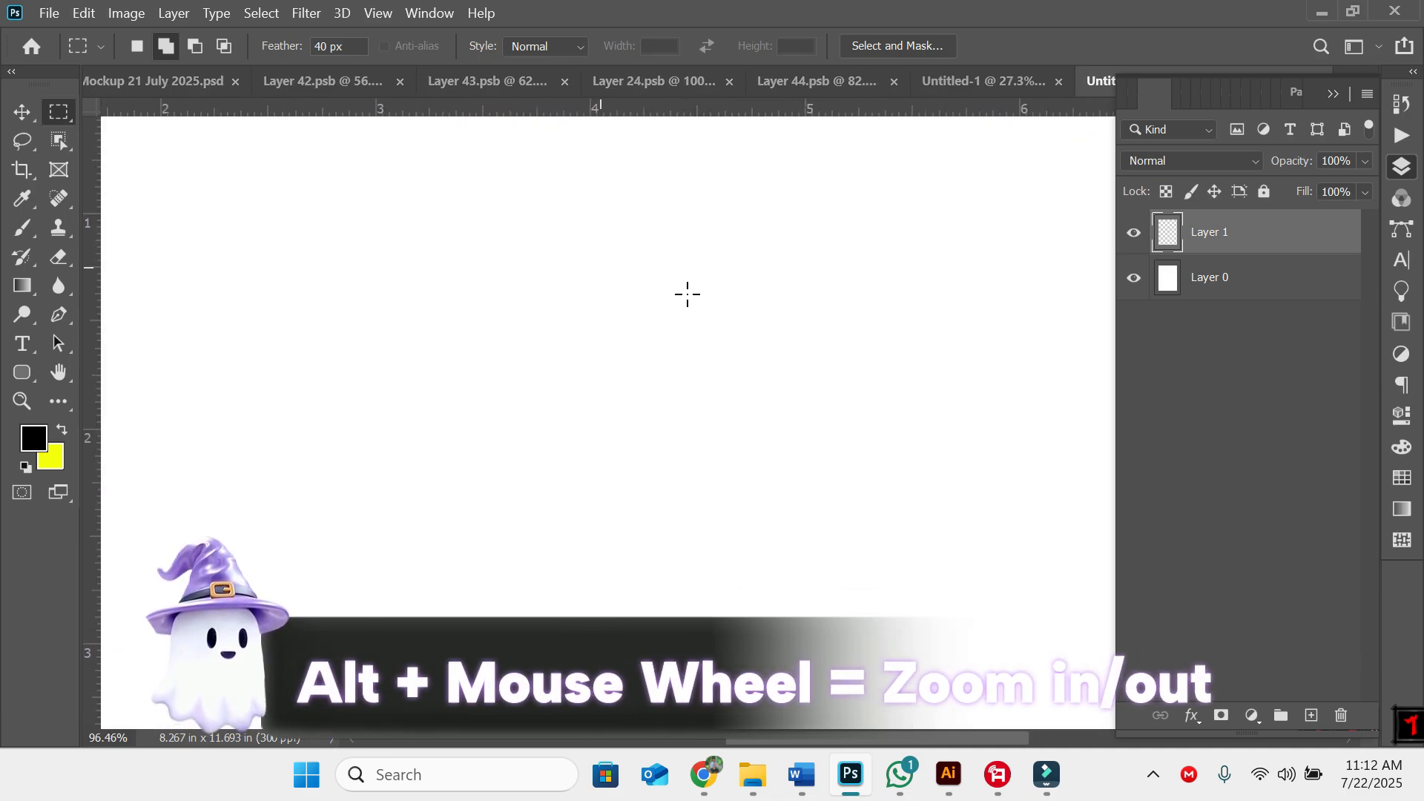
pyautogui.keyDown('alt'); pyautogui.scroll(-5, 688, 295); pyautogui.keyUp('alt')
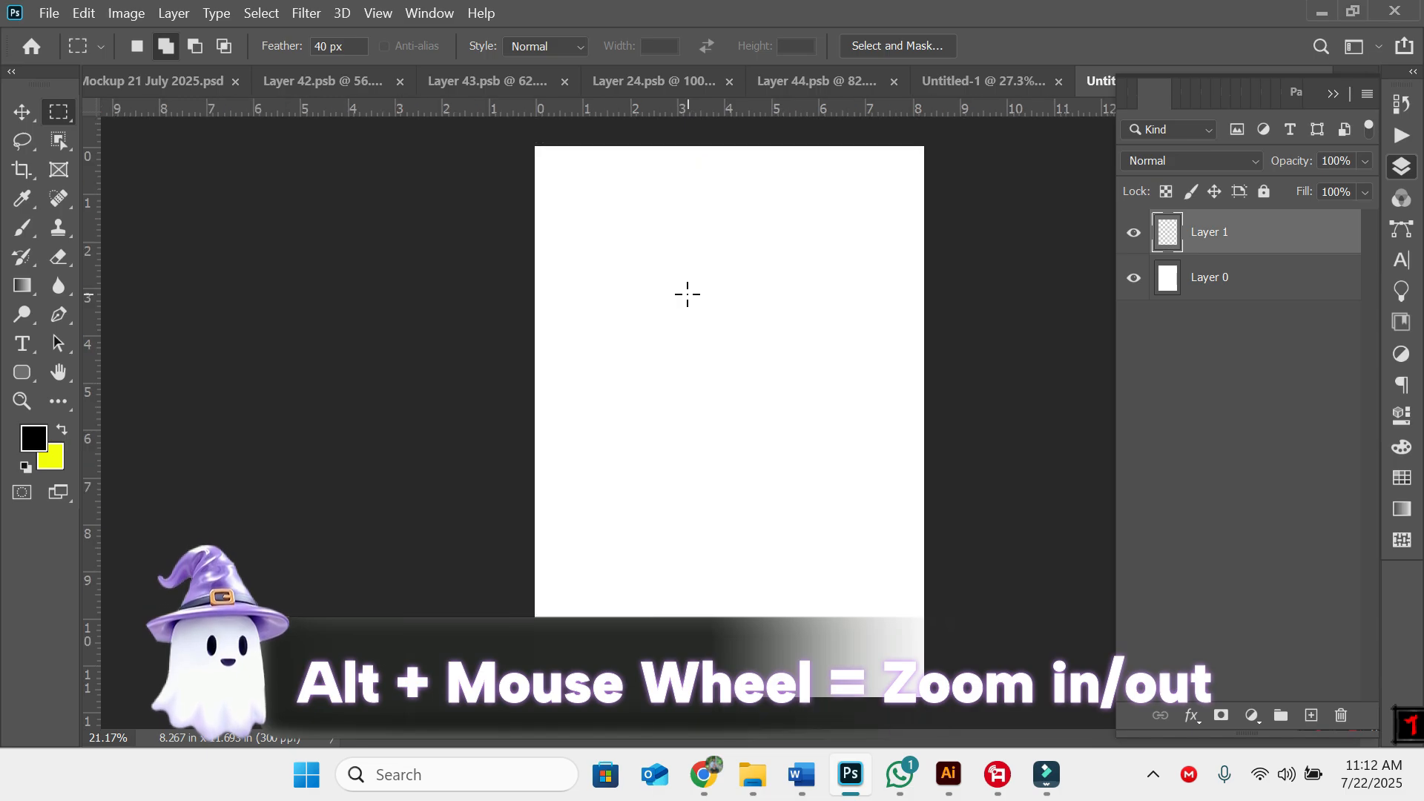
pyautogui.keyDown('alt'); pyautogui.scroll(2, 687, 292); pyautogui.keyUp('alt')
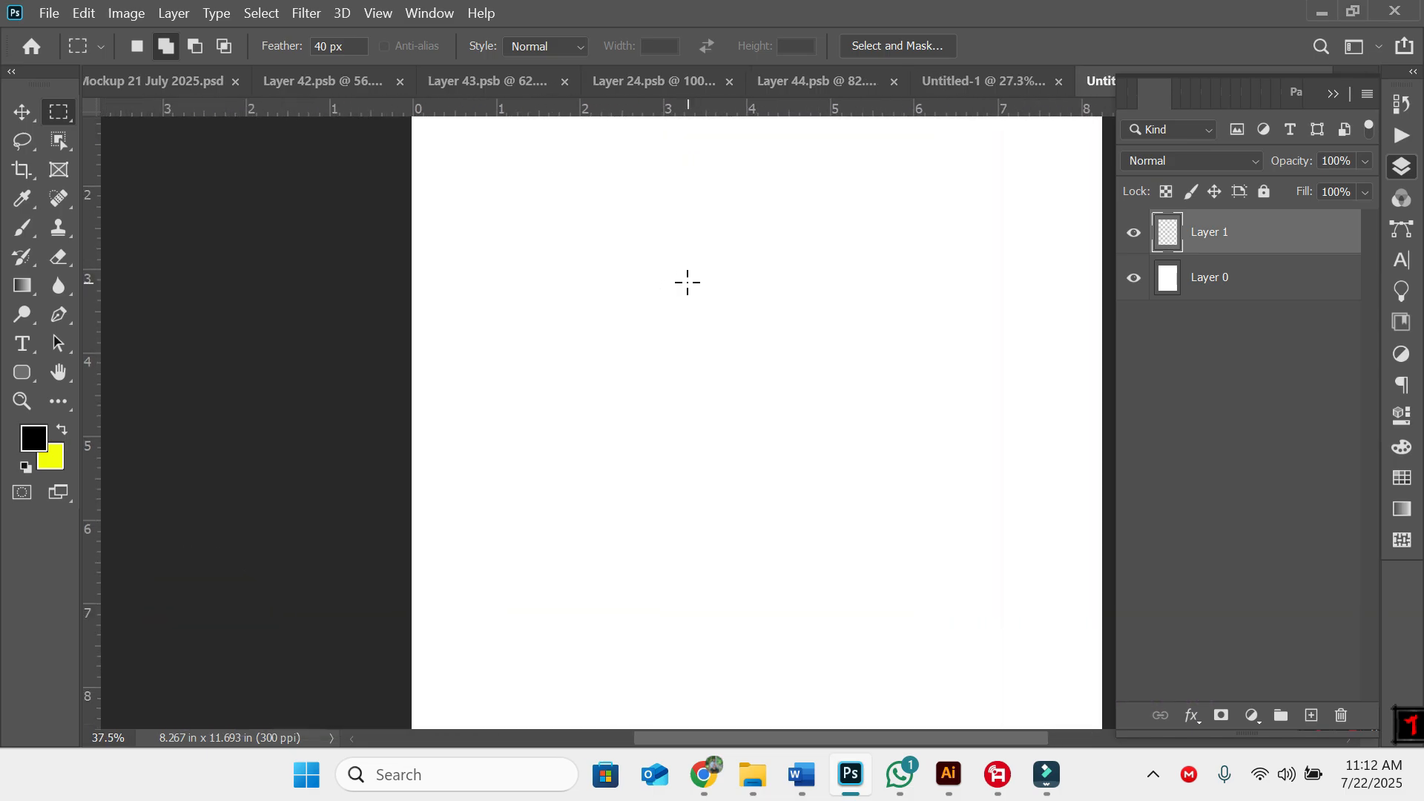
pyautogui.keyDown('alt'); pyautogui.scroll(1, 688, 283); pyautogui.keyUp('alt')
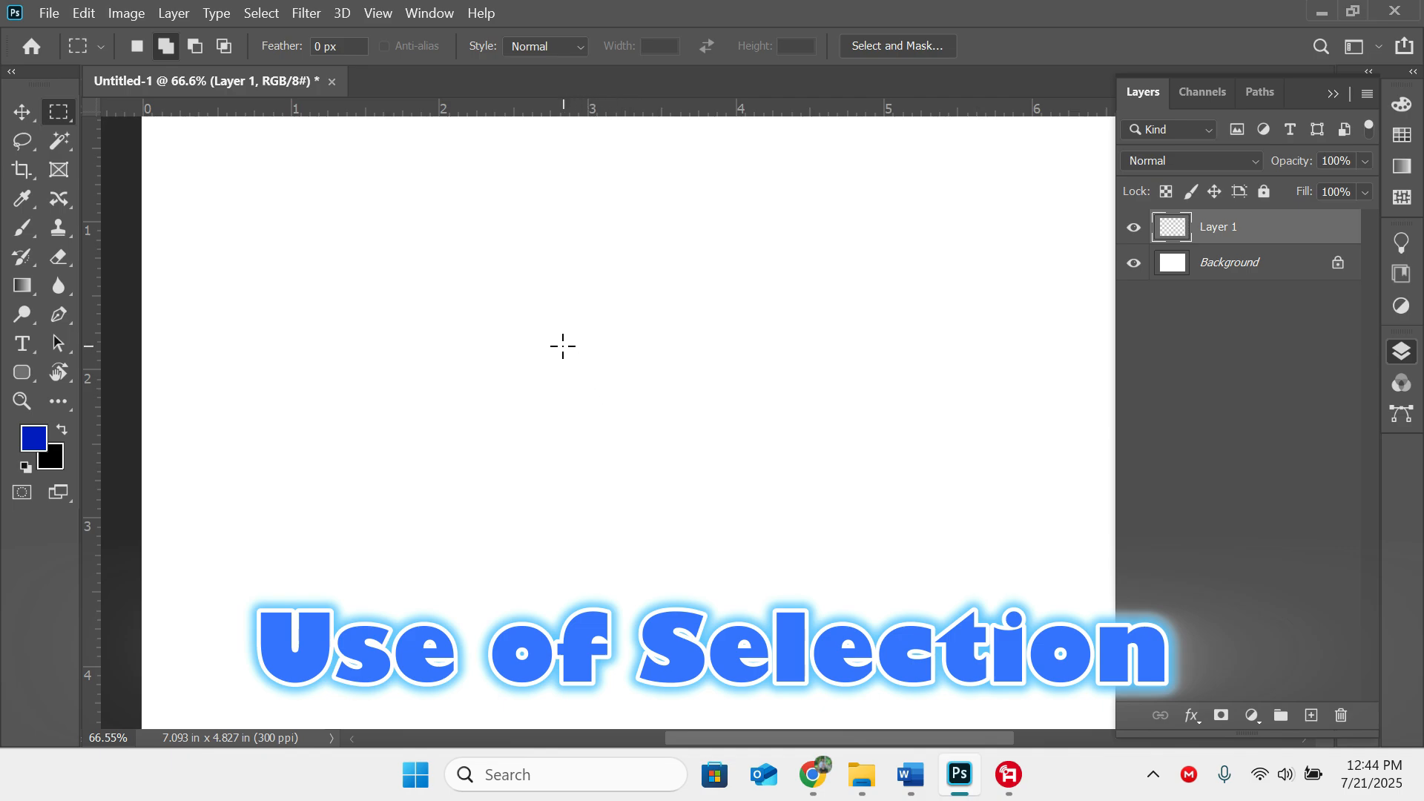
# Step: In Add to Selection mode, select a robot shape made of six rectangles: body, head, two arms and two legs
pyautogui.moveTo(562, 346); pyautogui.dragTo(752, 560)
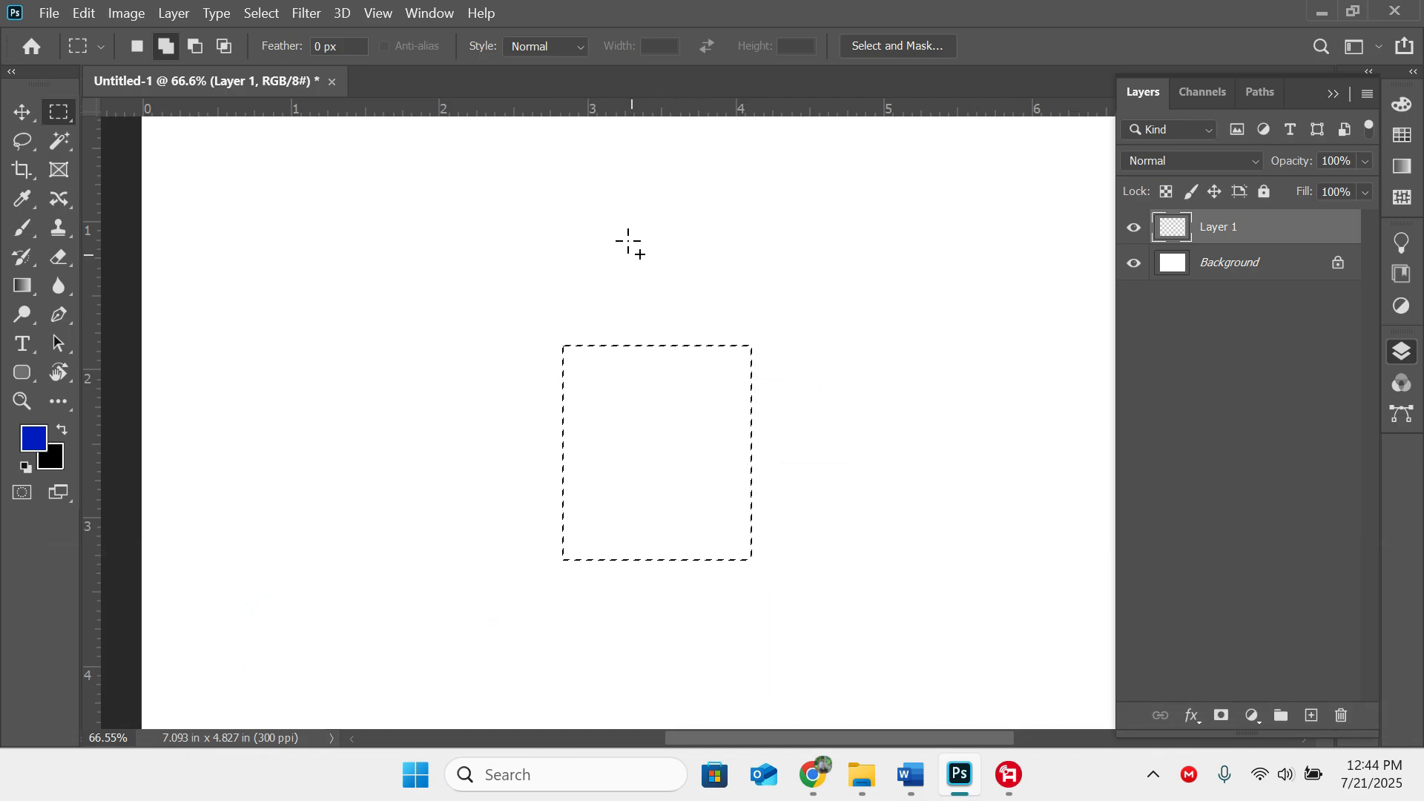
pyautogui.moveTo(616, 218); pyautogui.dragTo(712, 306)
pyautogui.moveTo(762, 363); pyautogui.dragTo(801, 492)
pyautogui.moveTo(509, 365); pyautogui.dragTo(551, 480)
pyautogui.moveTo(561, 572); pyautogui.dragTo(631, 710)
pyautogui.moveTo(673, 571); pyautogui.dragTo(750, 716)
# Step: Set the foreground color to yellow (ffea00), fill the robot selection on Layer 1 with it and deselect
pyautogui.click(34, 439)
pyautogui.moveTo(728, 540); pyautogui.dragTo(733, 602)
pyautogui.click(707, 363)
pyautogui.click(929, 352)
pyautogui.press('m')
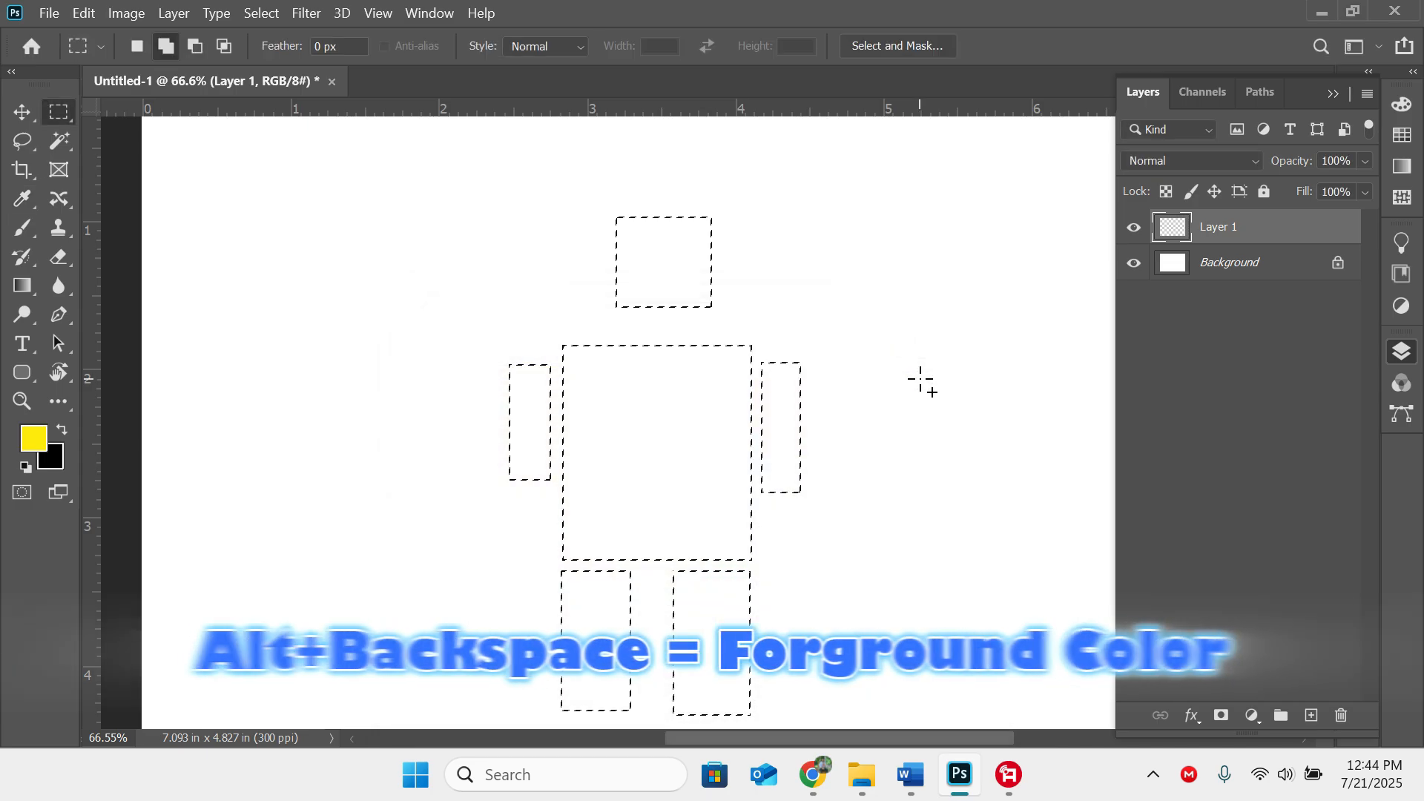
pyautogui.hotkey('alt', 'BackSpace')
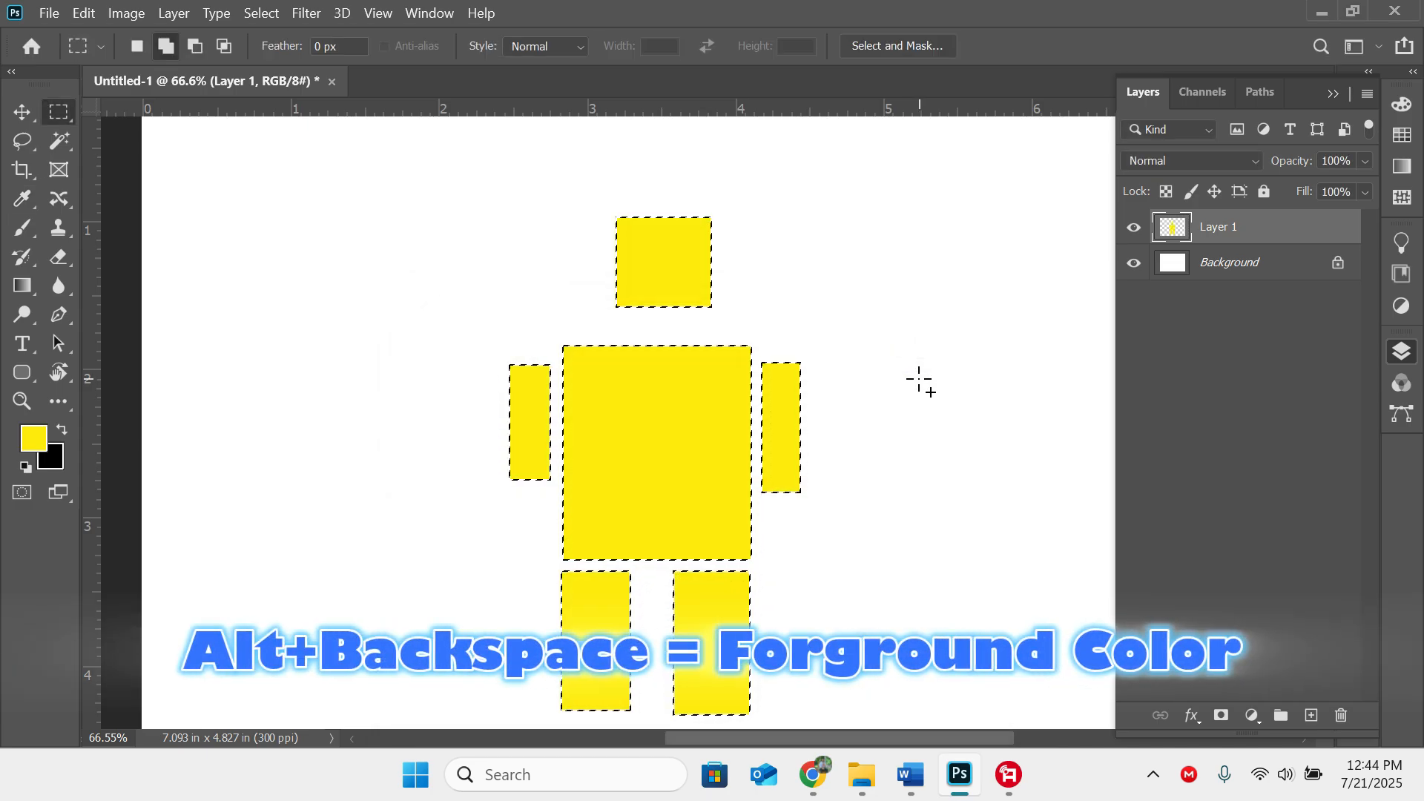
pyautogui.hotkey('ctrl', 'd')
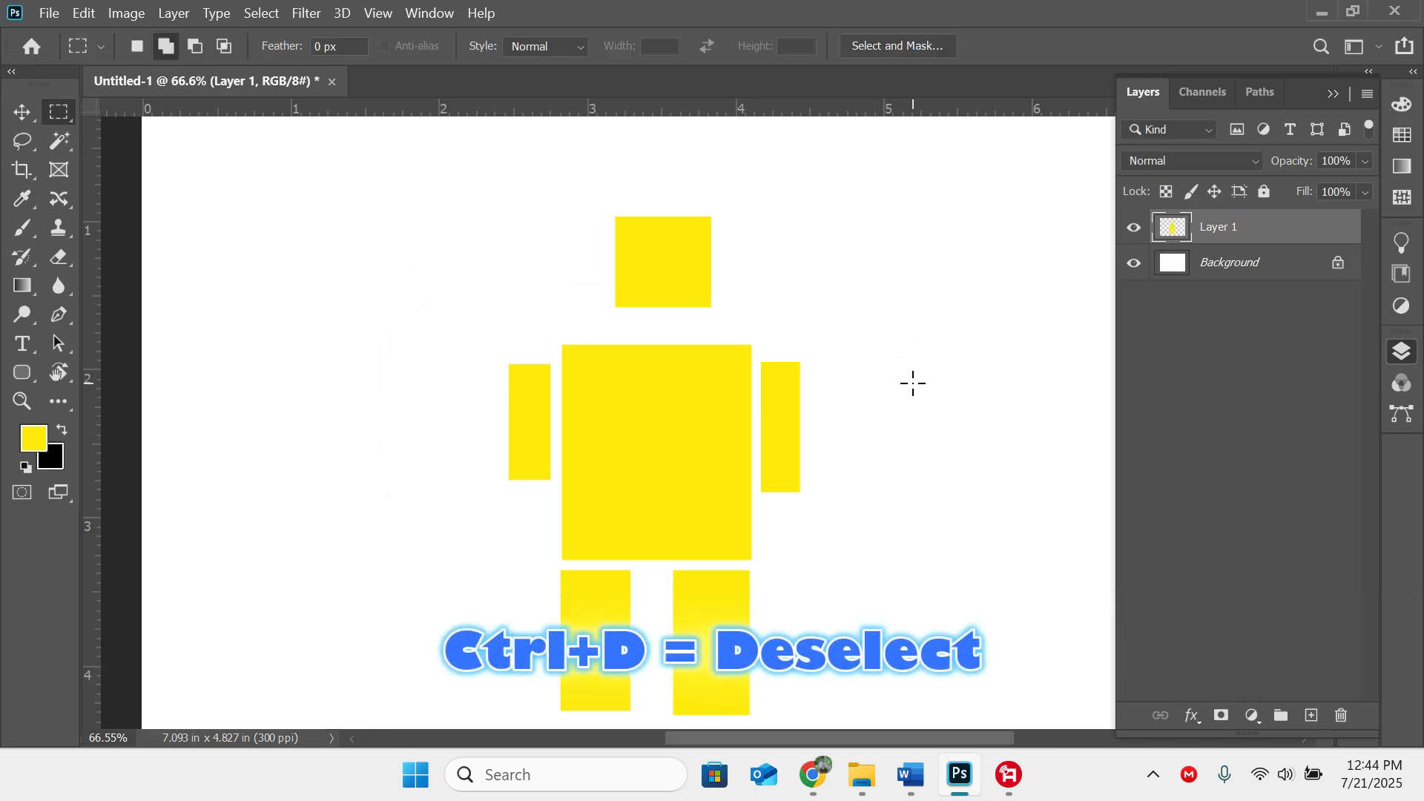
# Step: Switch to the Elliptical Marquee Tool for working on the robot's head
pyautogui.scroll(5, 657, 236)
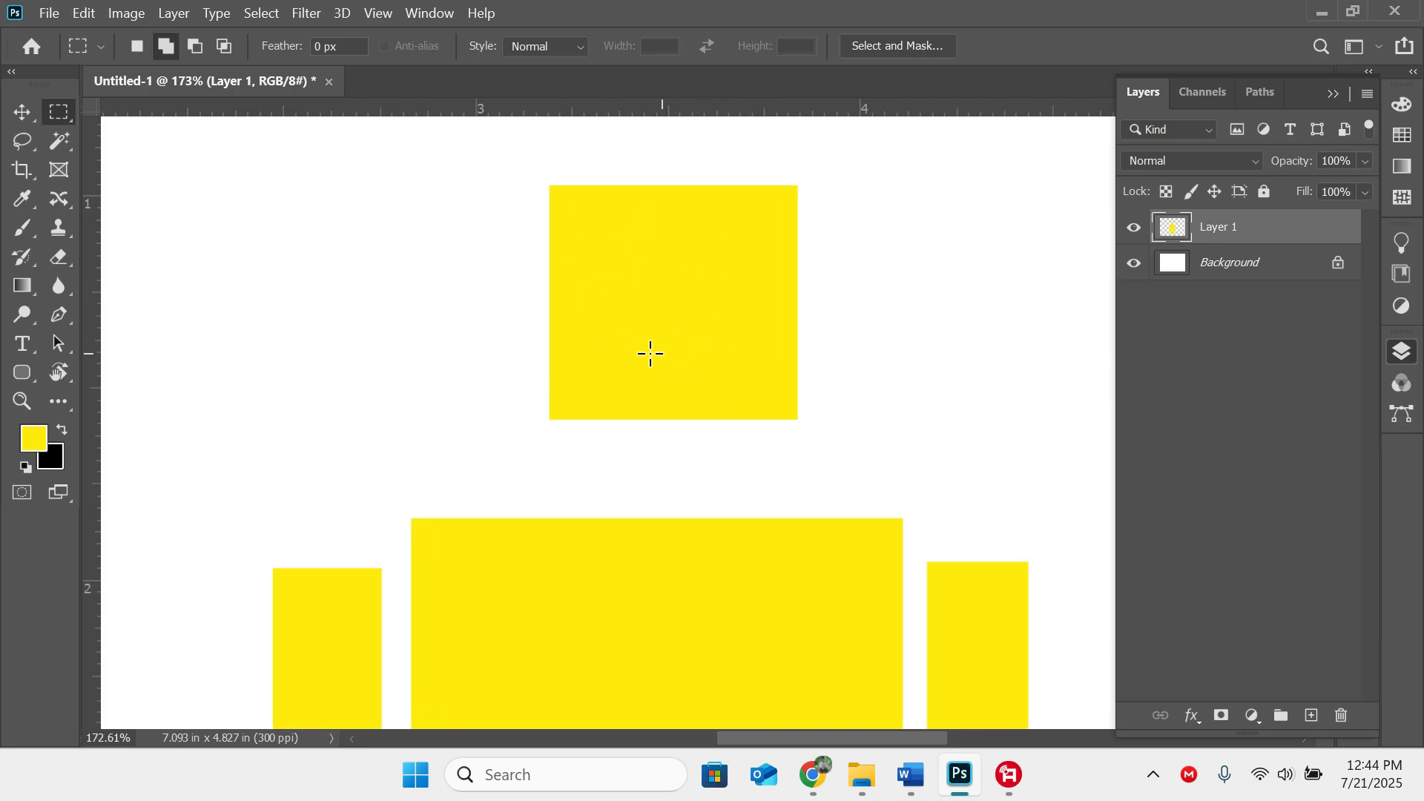
pyautogui.rightClick(67, 122)
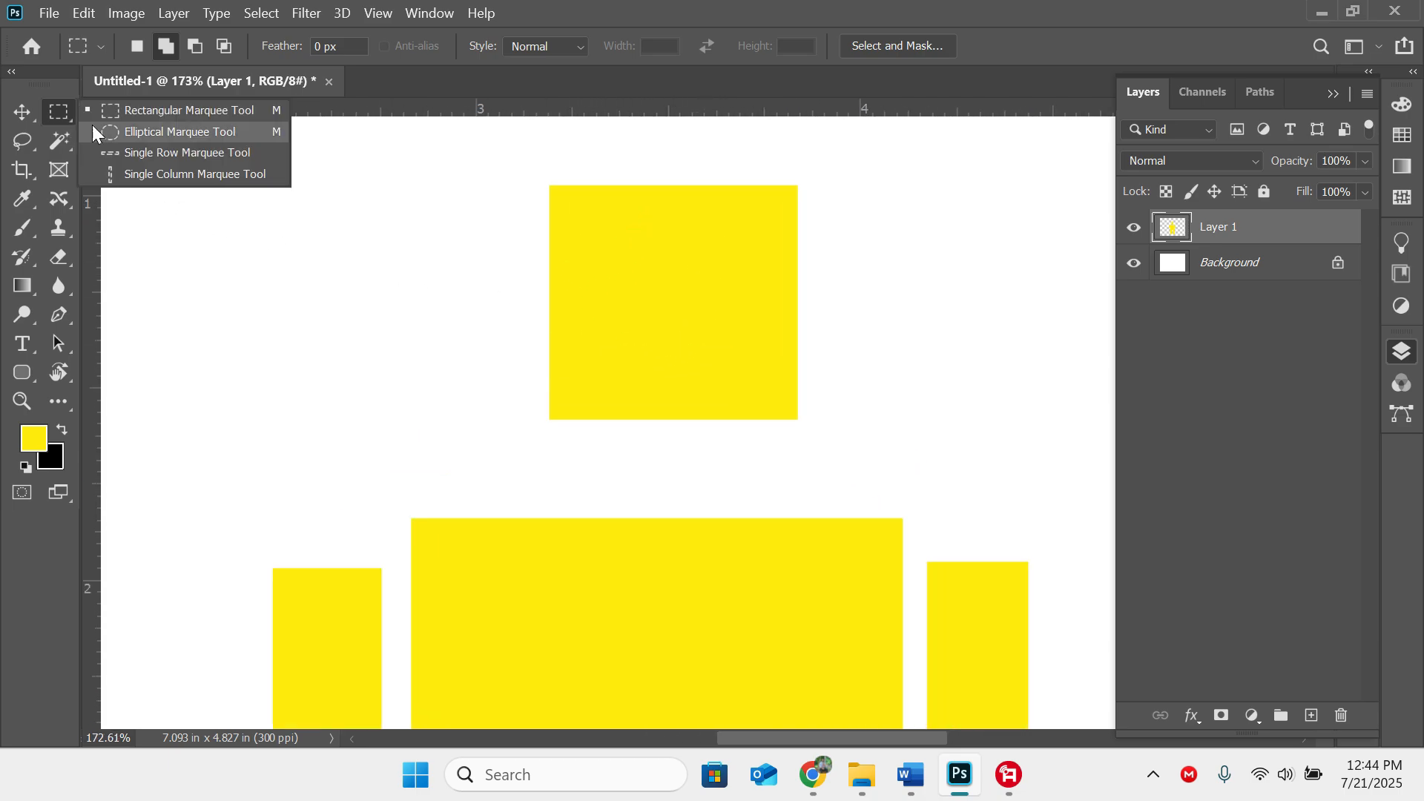
pyautogui.click(170, 130)
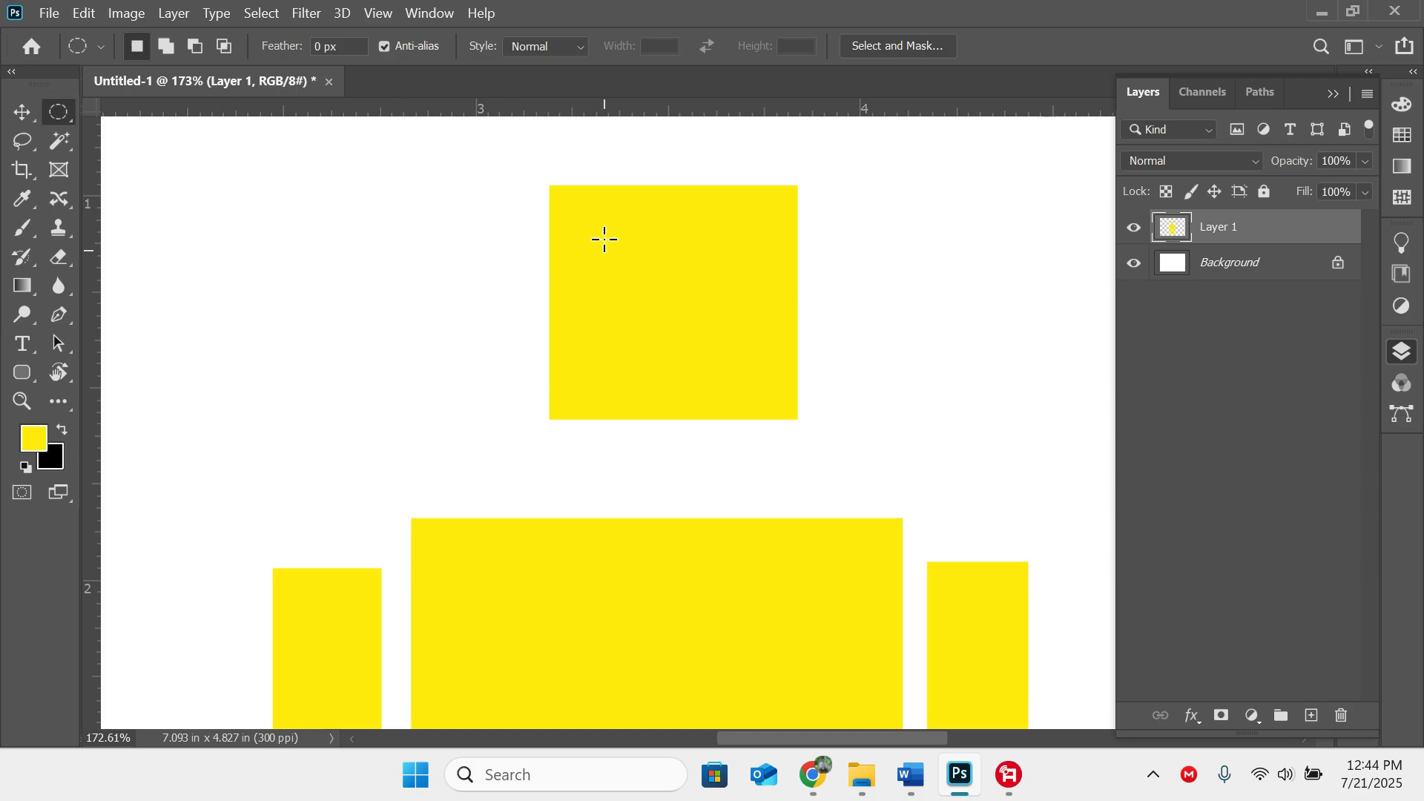
# Step: Try oval selections for the eyes and lower face on the yellow head, clearing or undoing each attempt
pyautogui.moveTo(582, 227); pyautogui.dragTo(630, 276)
pyautogui.moveTo(711, 227); pyautogui.dragTo(746, 279)
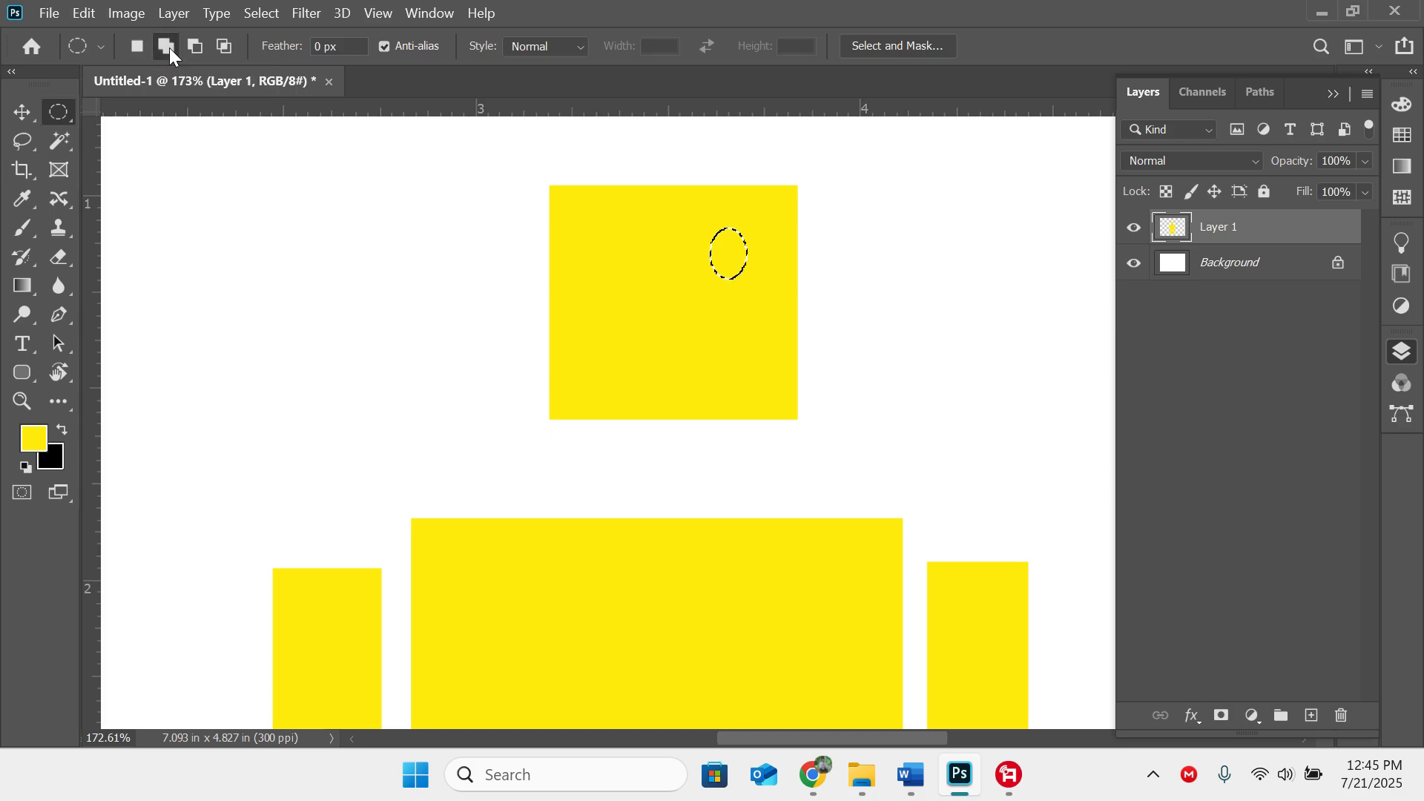
pyautogui.hotkey('ctrl', 'd')
pyautogui.moveTo(593, 239); pyautogui.dragTo(635, 286)
pyautogui.moveTo(718, 237); pyautogui.dragTo(756, 287)
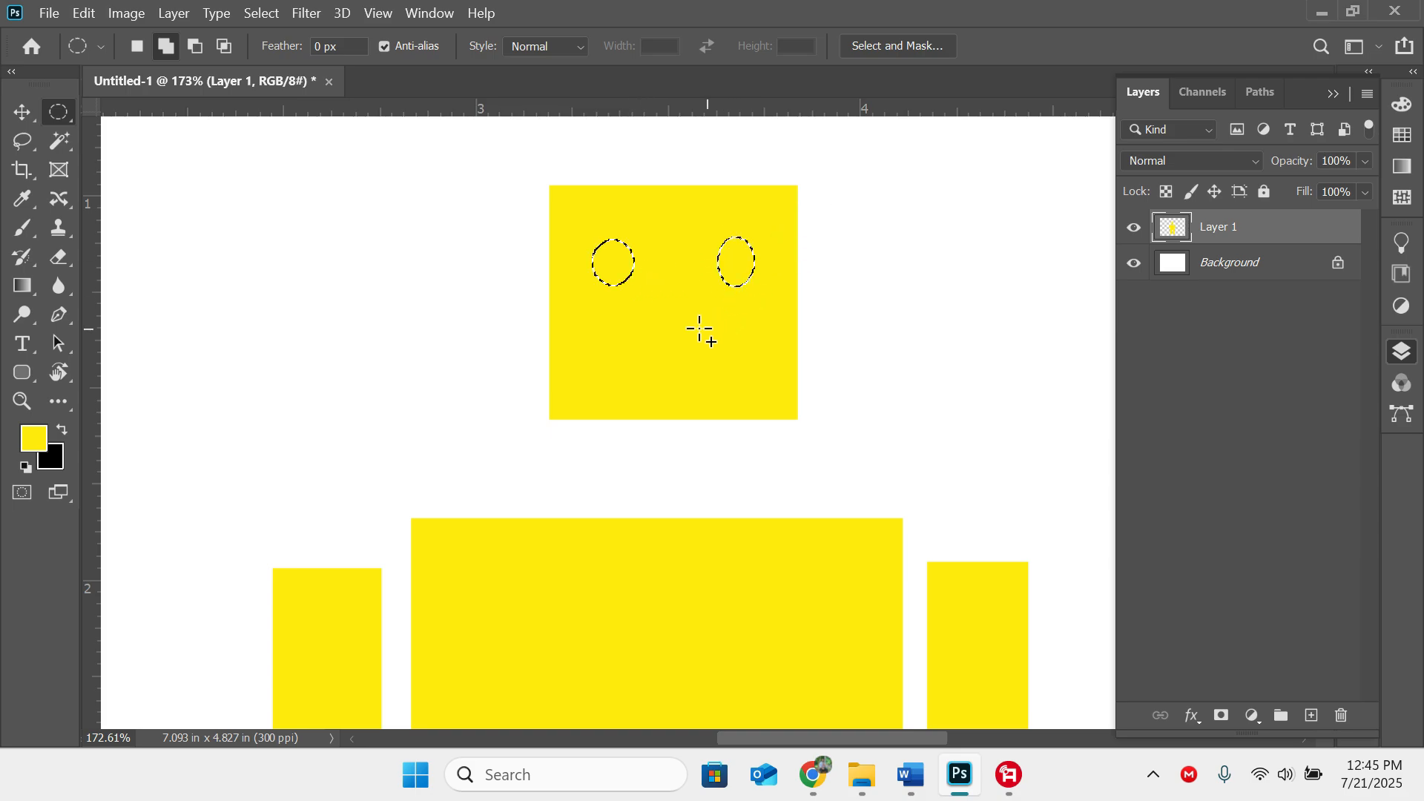
pyautogui.moveTo(666, 304); pyautogui.dragTo(746, 399)
pyautogui.hotkey('ctrl', 'z')
pyautogui.hotkey('ctrl', 'z')
pyautogui.hotkey('ctrl', 'z')
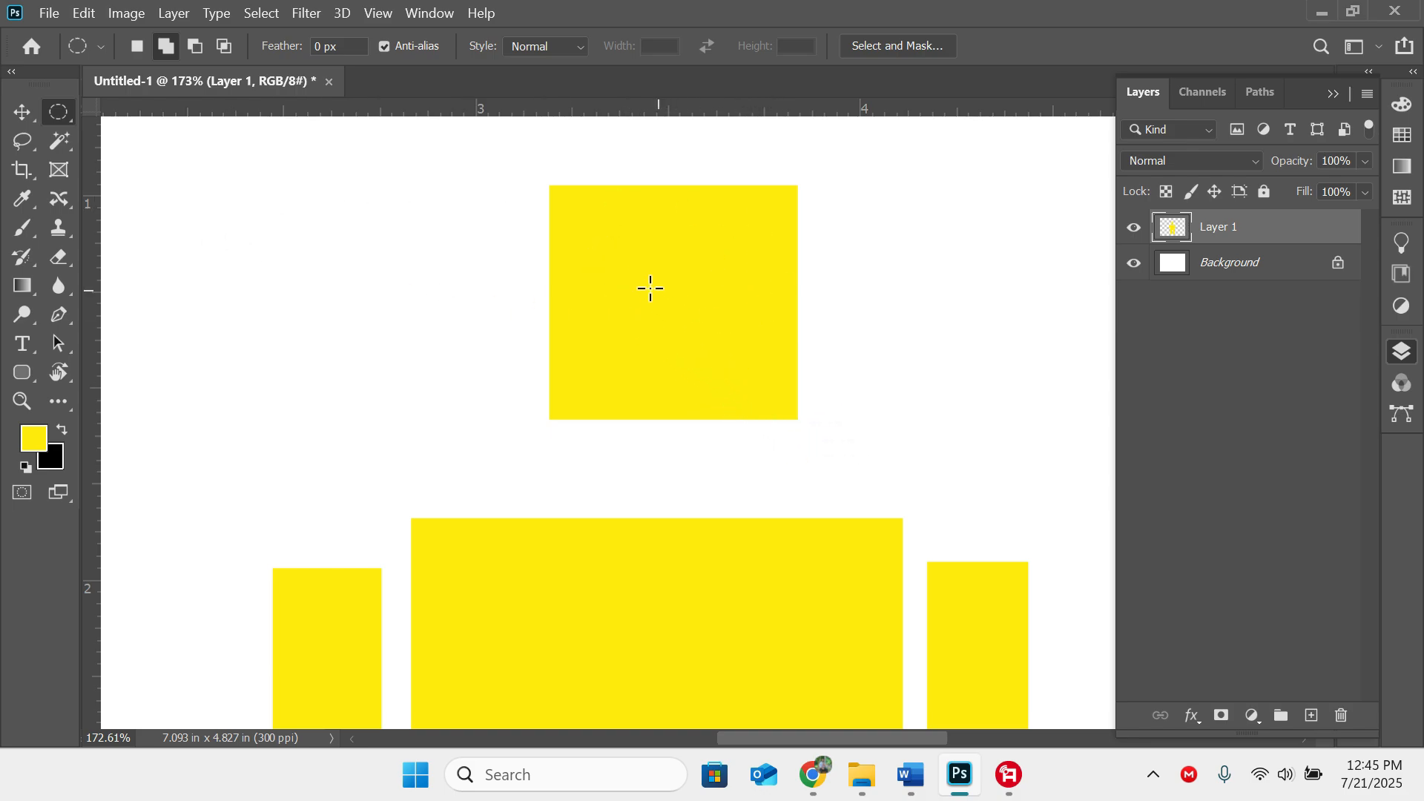
# Step: In Add to Selection mode, select two round eyes, a small oval nose and a wide elliptical mouth on the head
pyautogui.moveTo(589, 229); pyautogui.dragTo(643, 282)
pyautogui.moveTo(734, 252); pyautogui.dragTo(774, 304)
pyautogui.hotkey('ctrl', 'z')
pyautogui.moveTo(713, 234); pyautogui.dragTo(768, 287)
pyautogui.moveTo(659, 290); pyautogui.dragTo(695, 331)
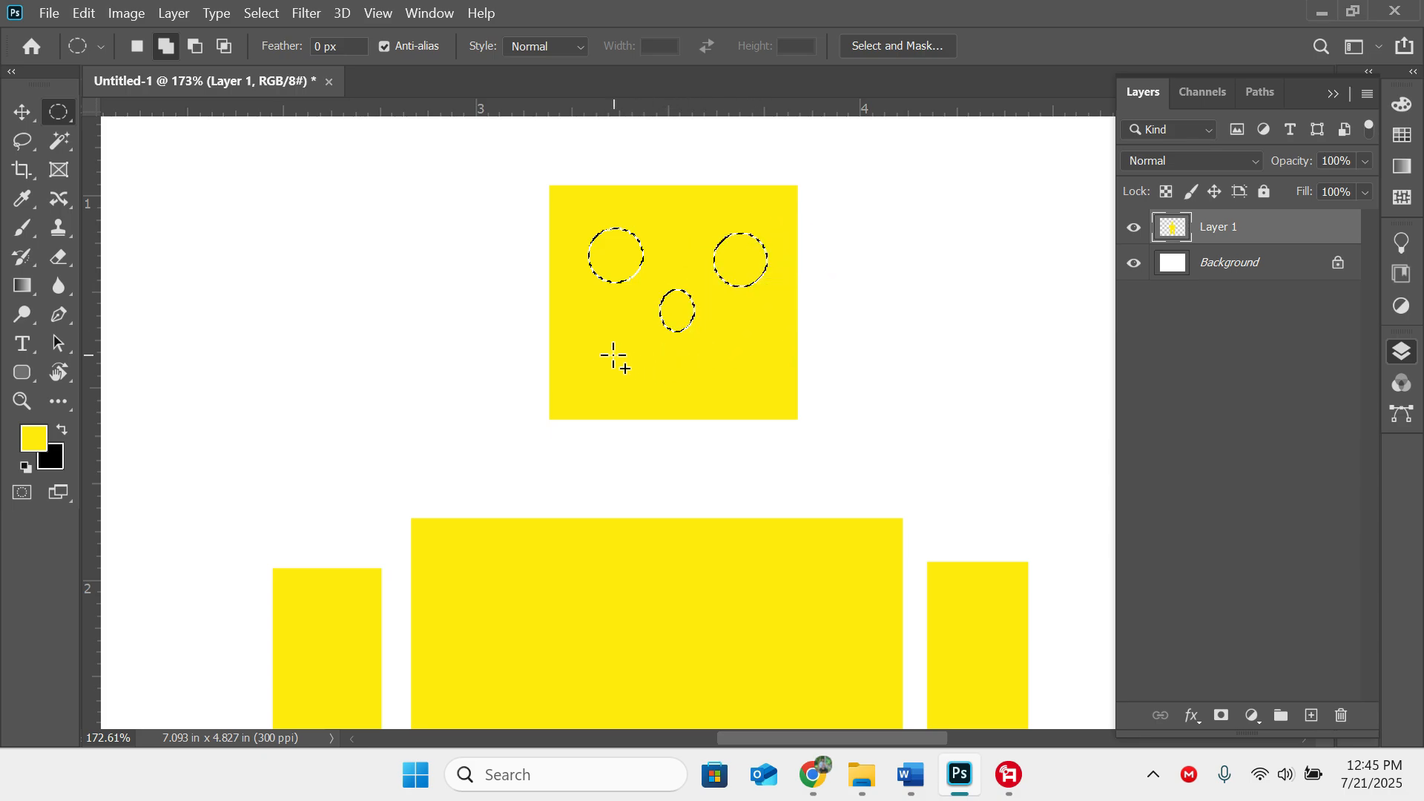
pyautogui.moveTo(613, 354); pyautogui.dragTo(741, 405)
# Step: On a new layer, fill the face selection with a pure red foreground color and deselect
pyautogui.click(1311, 715)
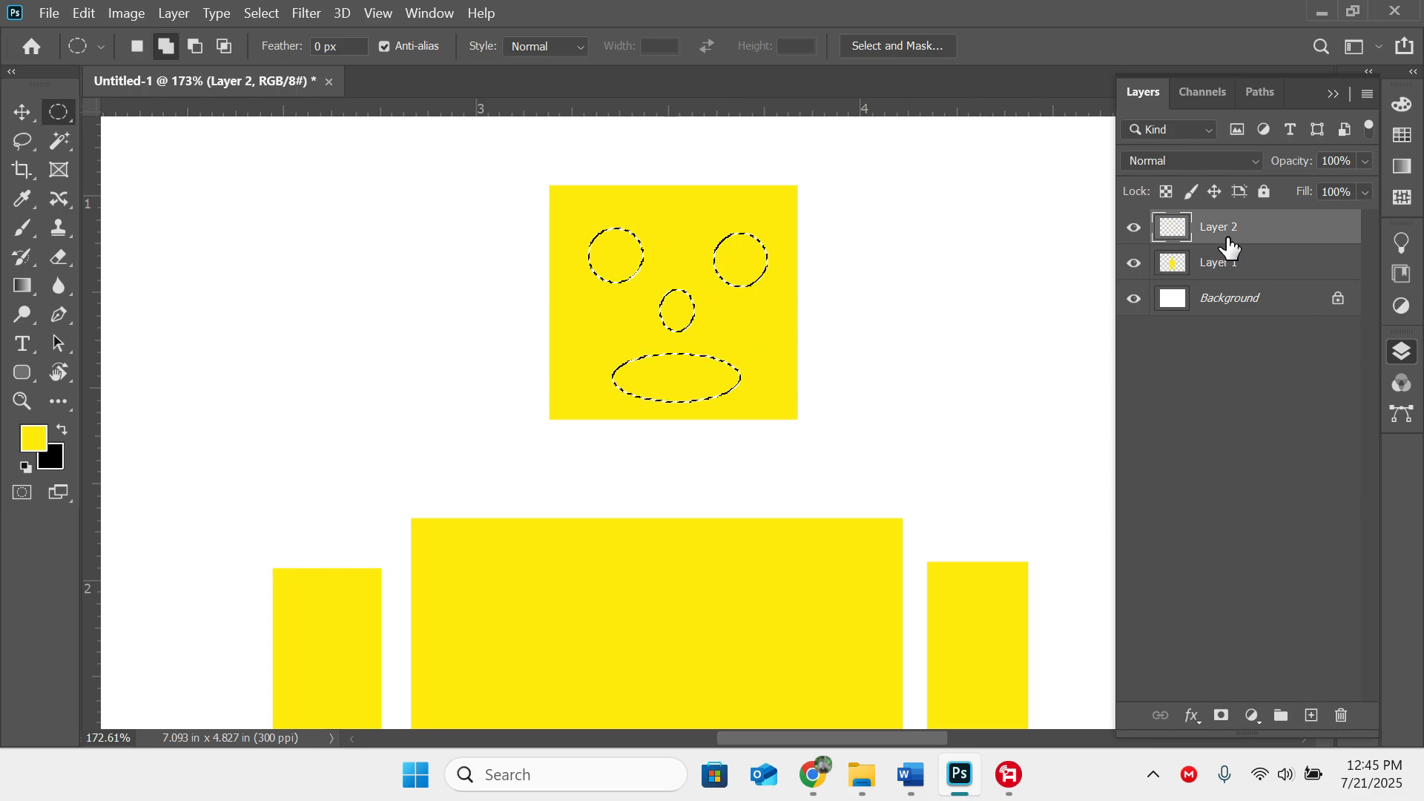
pyautogui.click(34, 438)
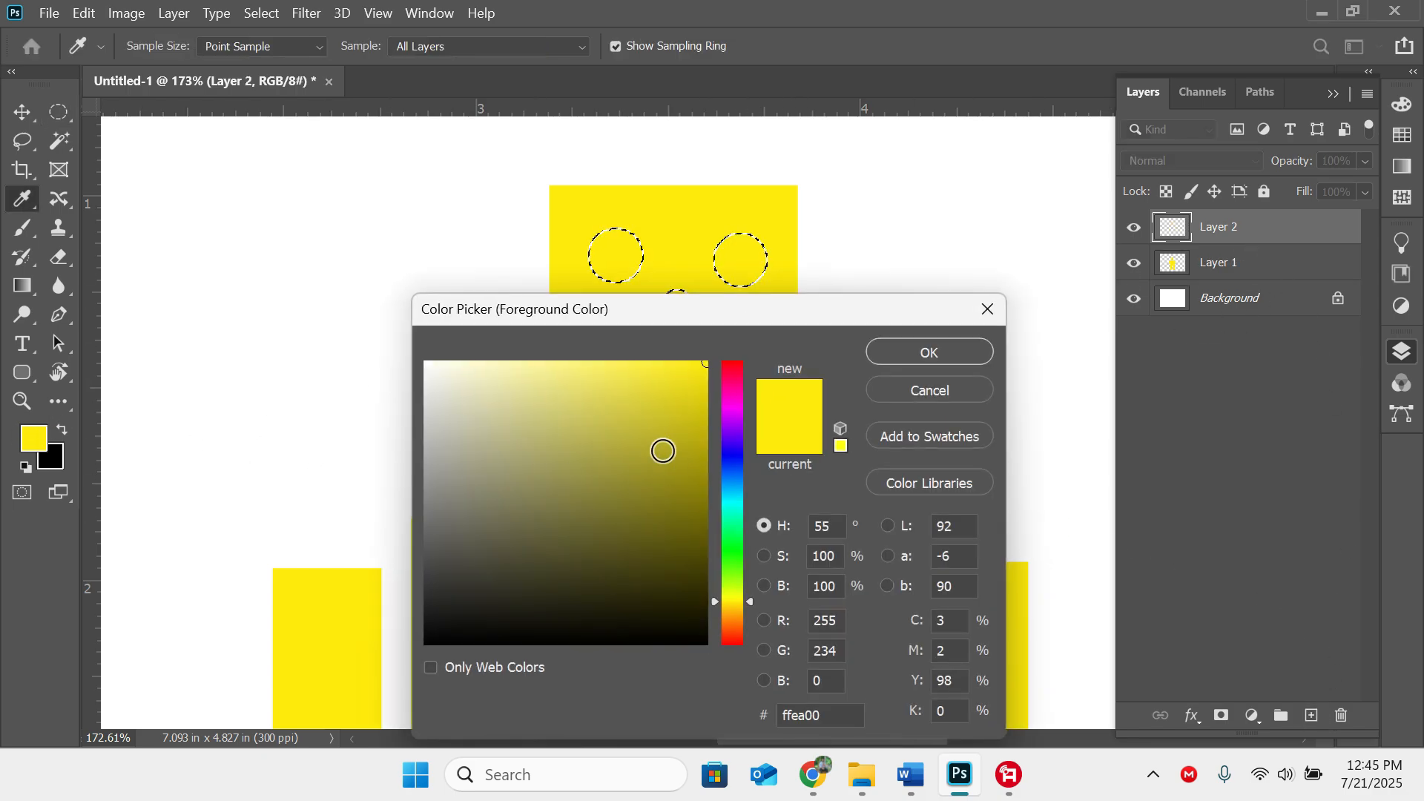
pyautogui.moveTo(727, 396); pyautogui.dragTo(730, 361)
pyautogui.click(917, 352)
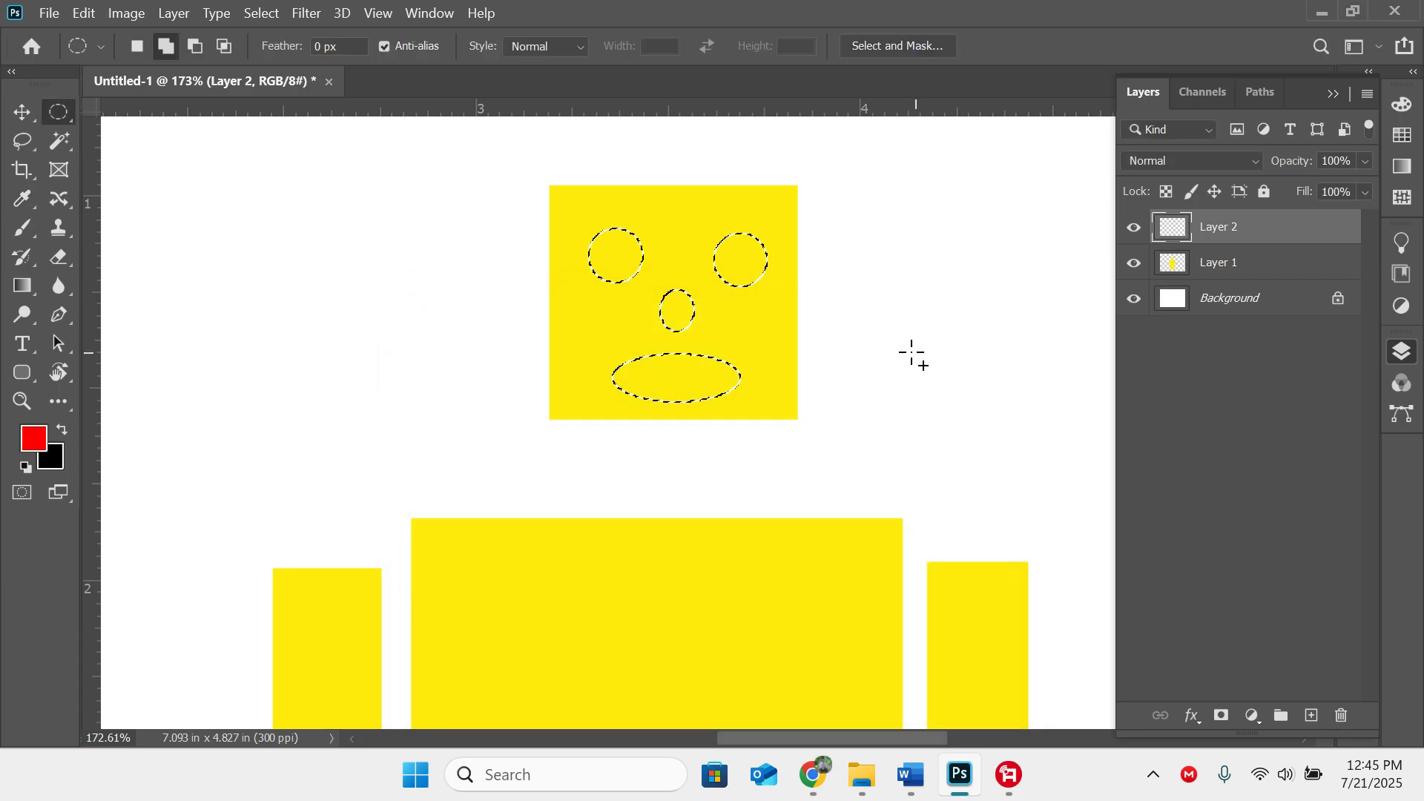
pyautogui.hotkey('alt', 'BackSpace')
pyautogui.hotkey('ctrl', 'd')
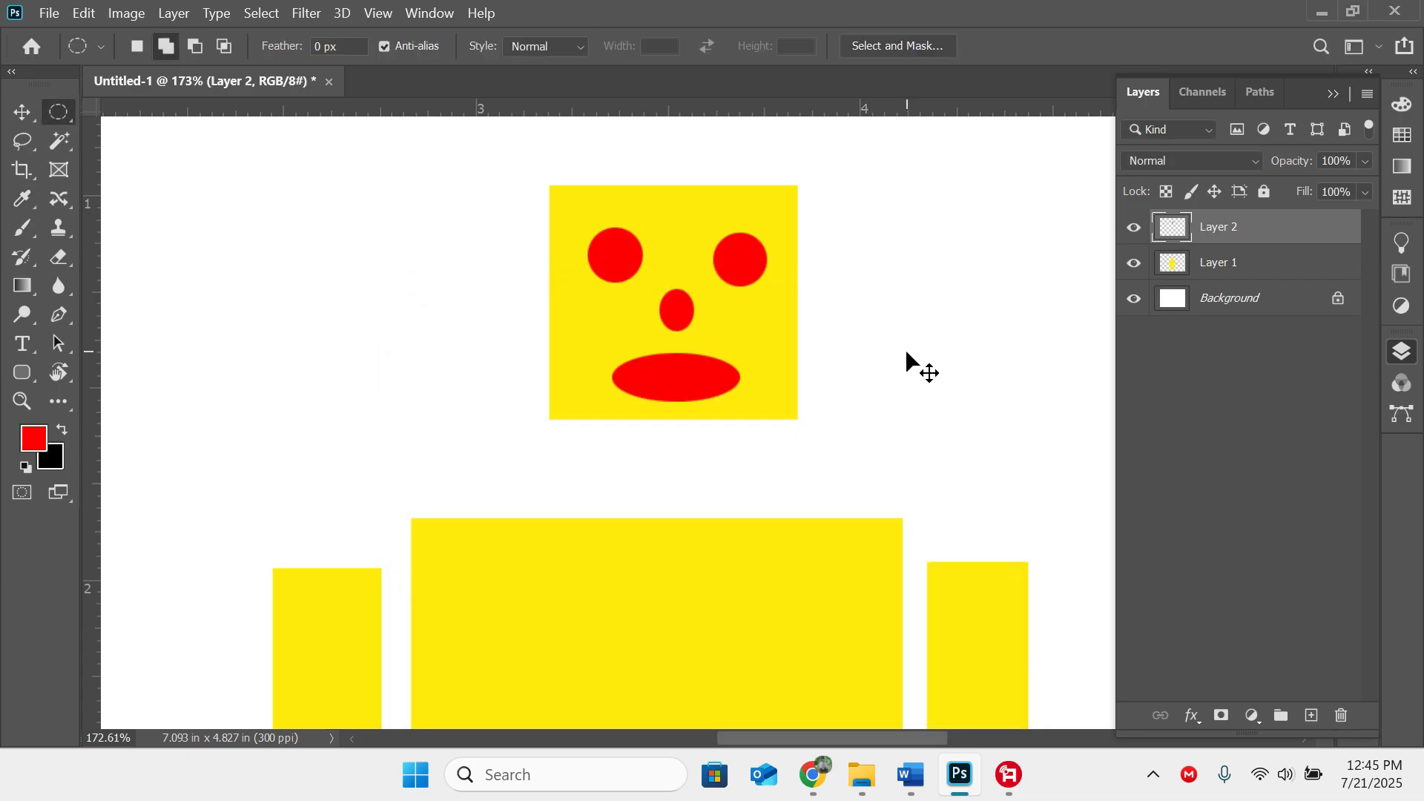
pyautogui.scroll(-6, 902, 351)
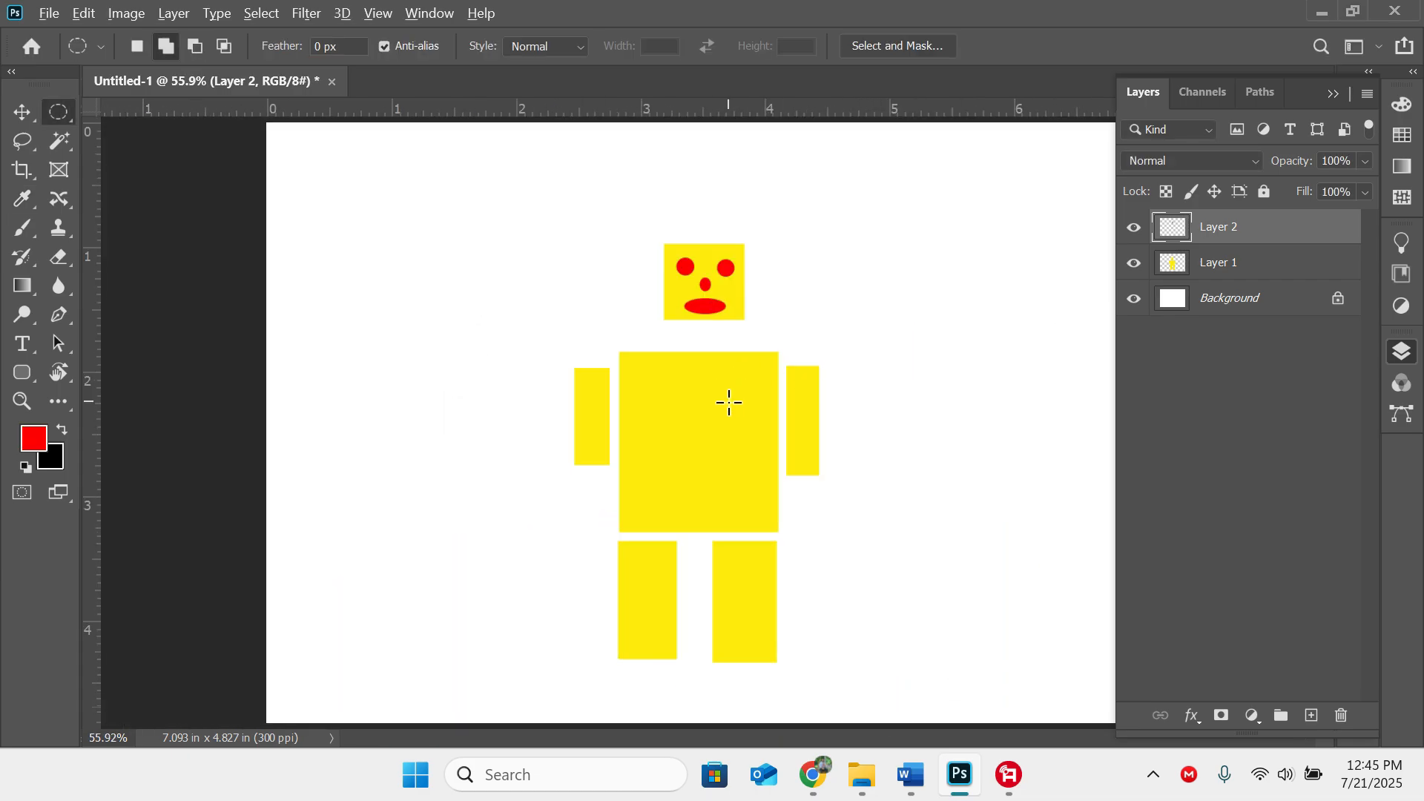
pyautogui.scroll(2, 729, 402)
pyautogui.scroll(-2, 729, 402)
pyautogui.scroll(2, 729, 402)
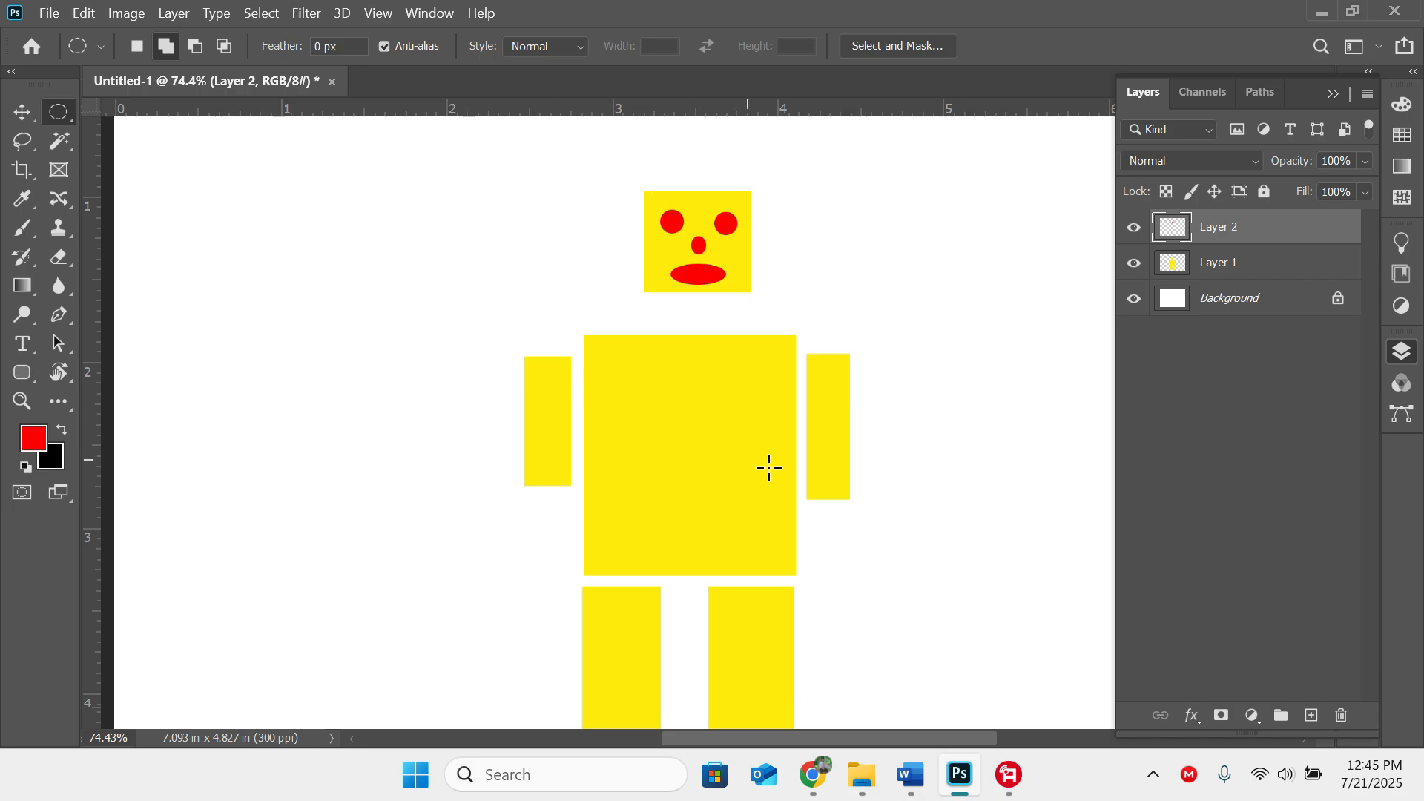
pyautogui.scroll(-2, 769, 467)
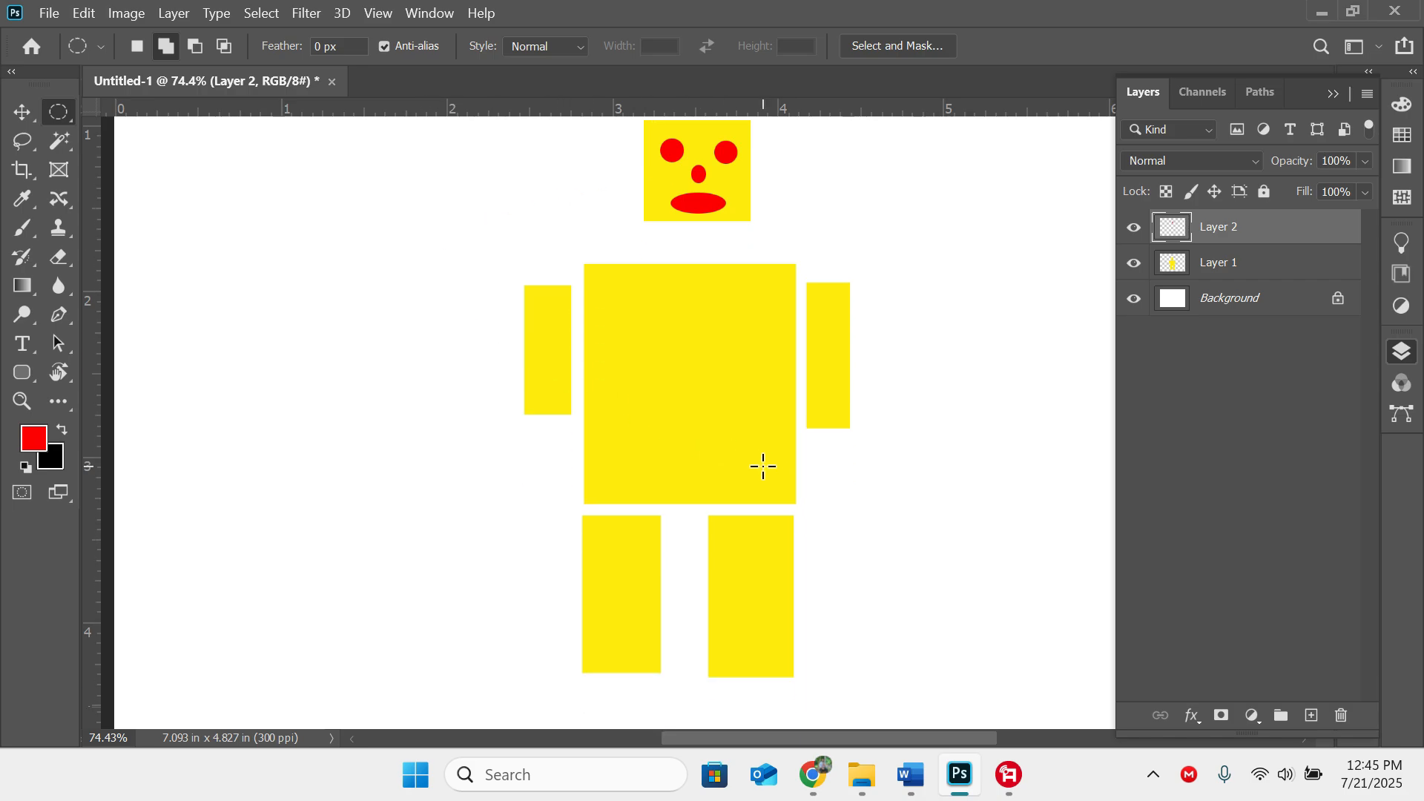
pyautogui.scroll(-3, 764, 466)
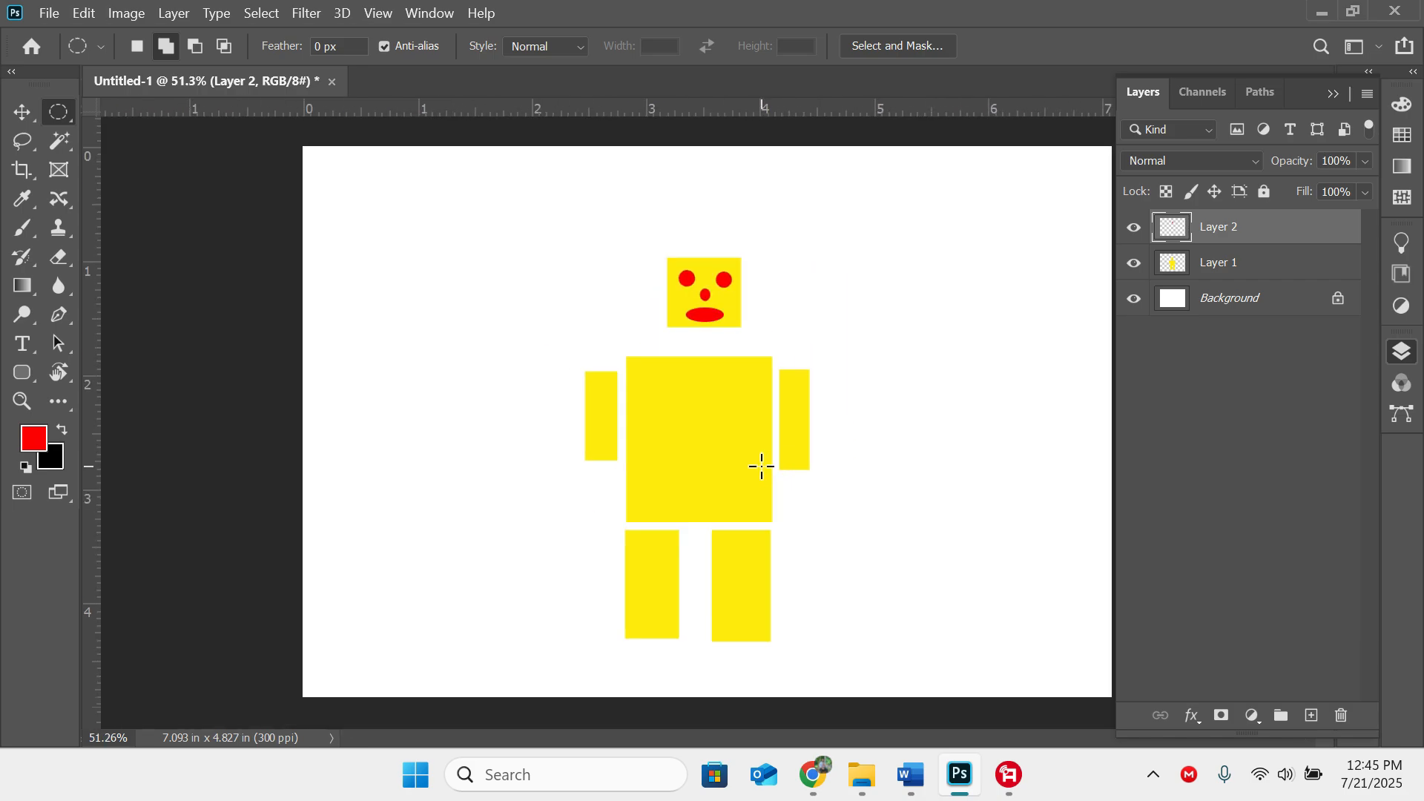
# Step: Add another empty layer, and hide and show the face layer (Layer 2) and body layer (Layer 1) twice
pyautogui.click(1312, 715)
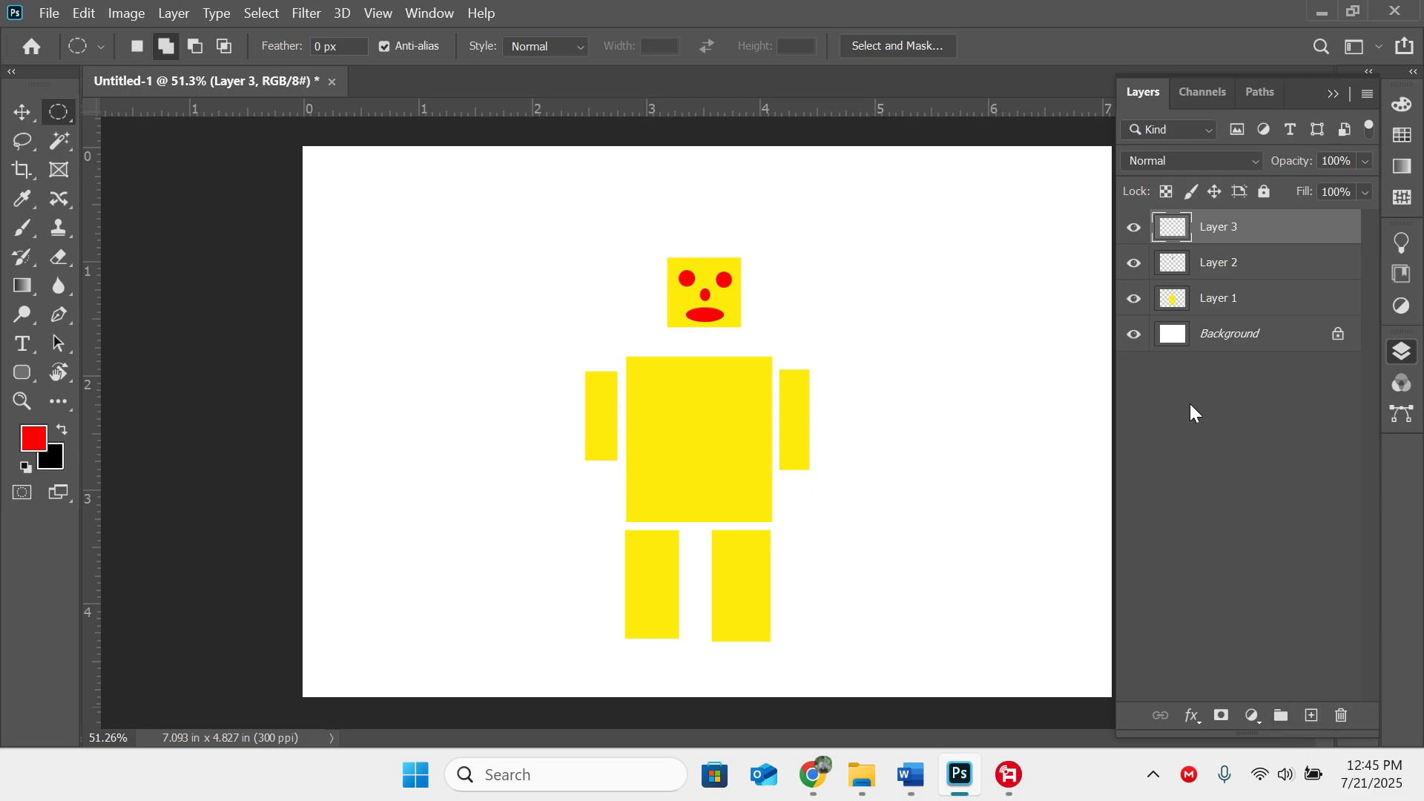
pyautogui.click(1134, 263)
pyautogui.click(1134, 299)
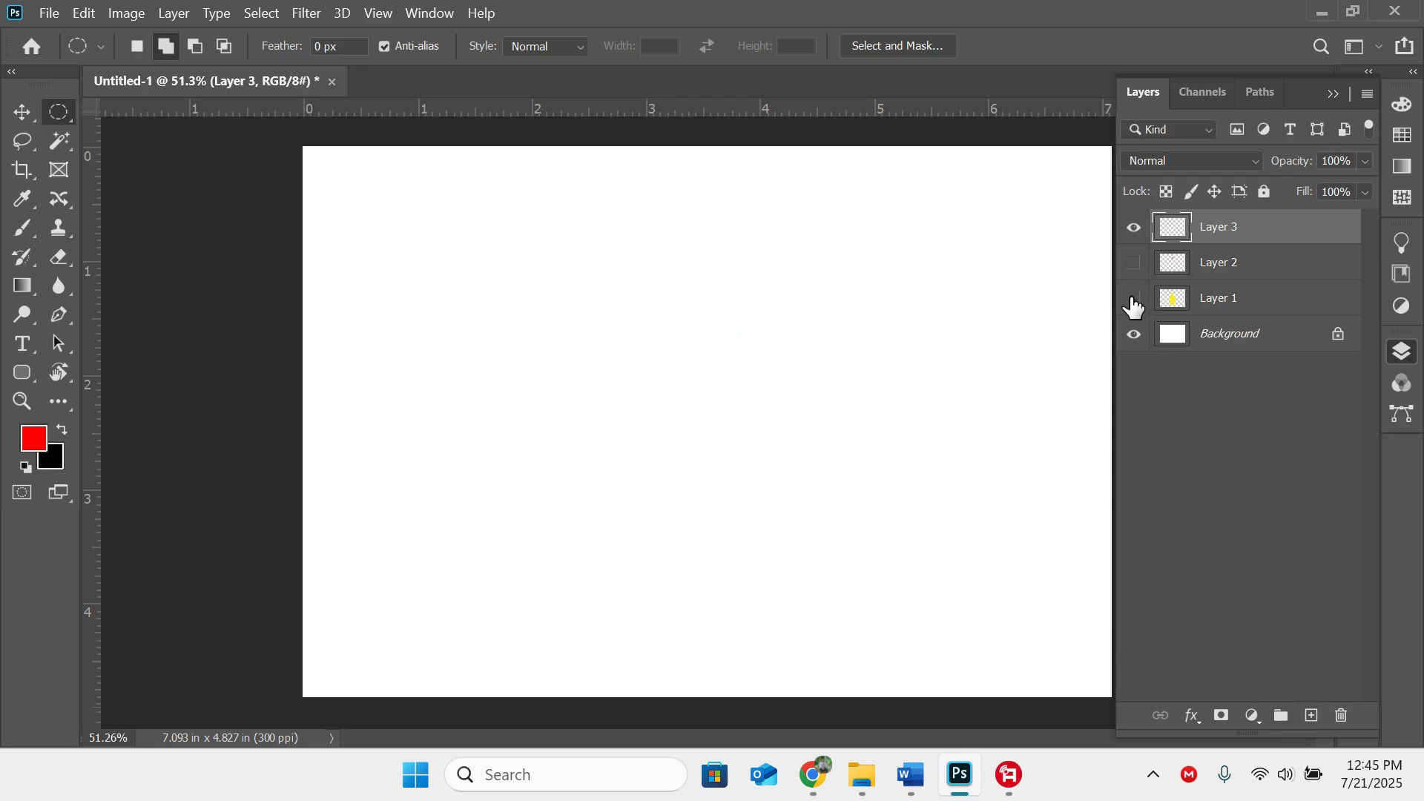
pyautogui.click(1134, 262)
pyautogui.click(1136, 301)
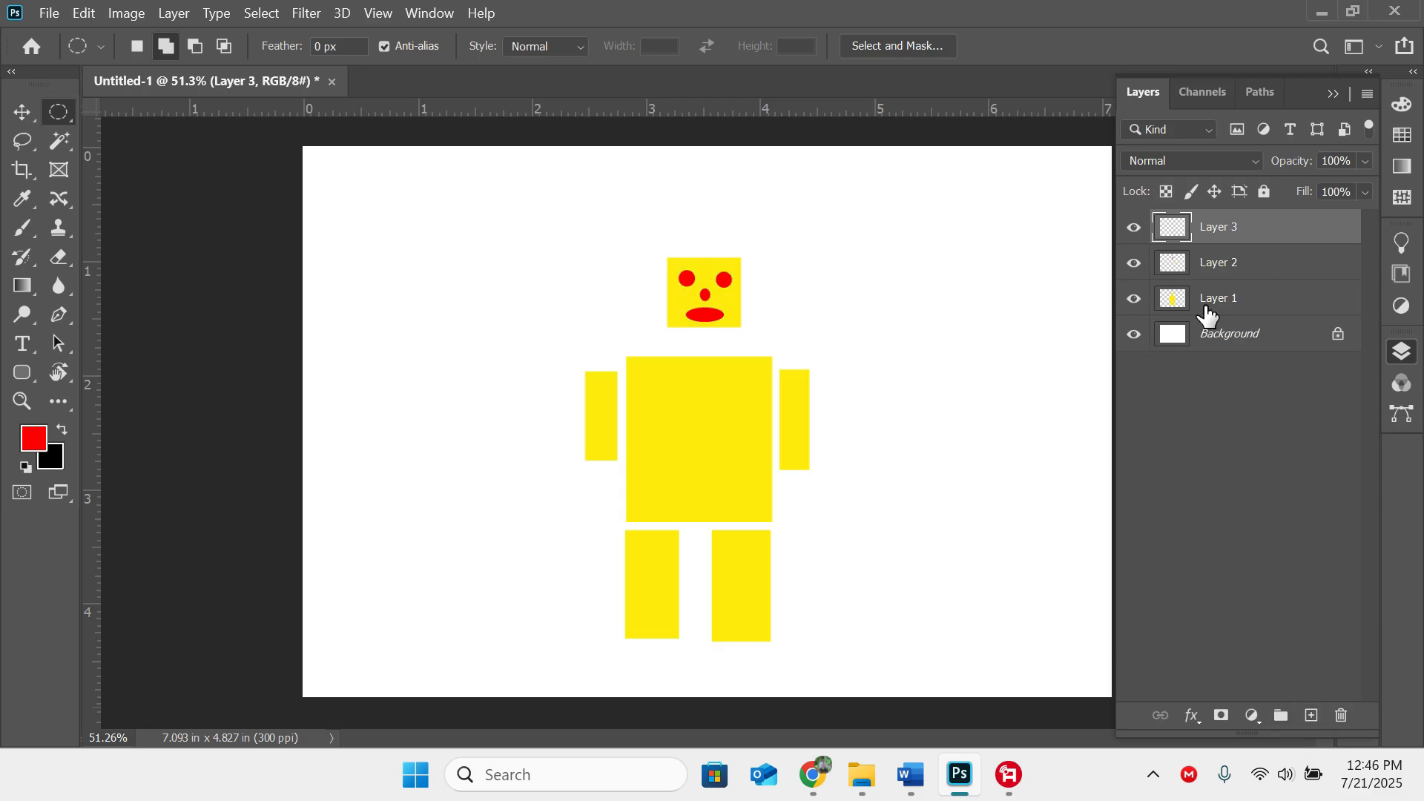
pyautogui.click(1135, 264)
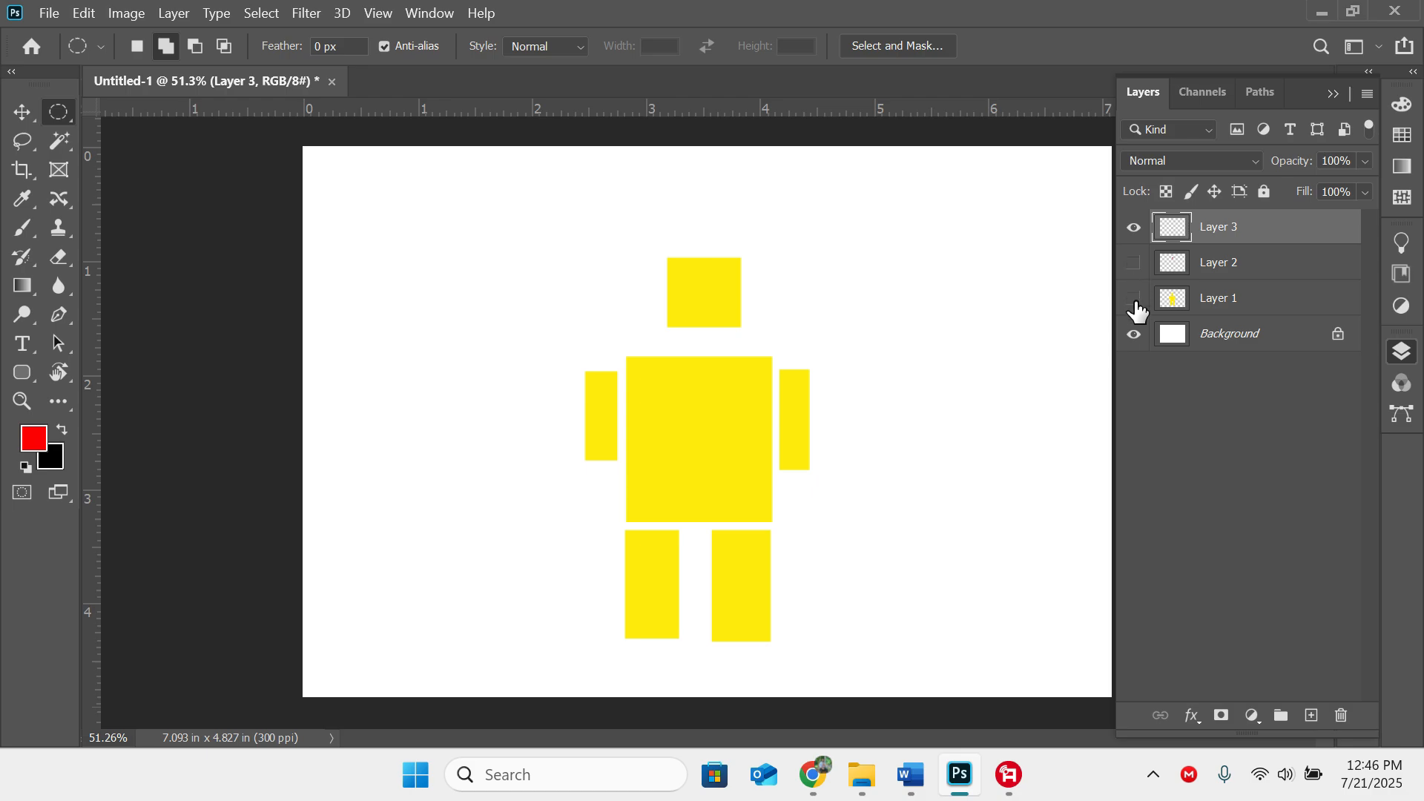
pyautogui.click(1135, 304)
pyautogui.click(1135, 300)
pyautogui.click(1134, 264)
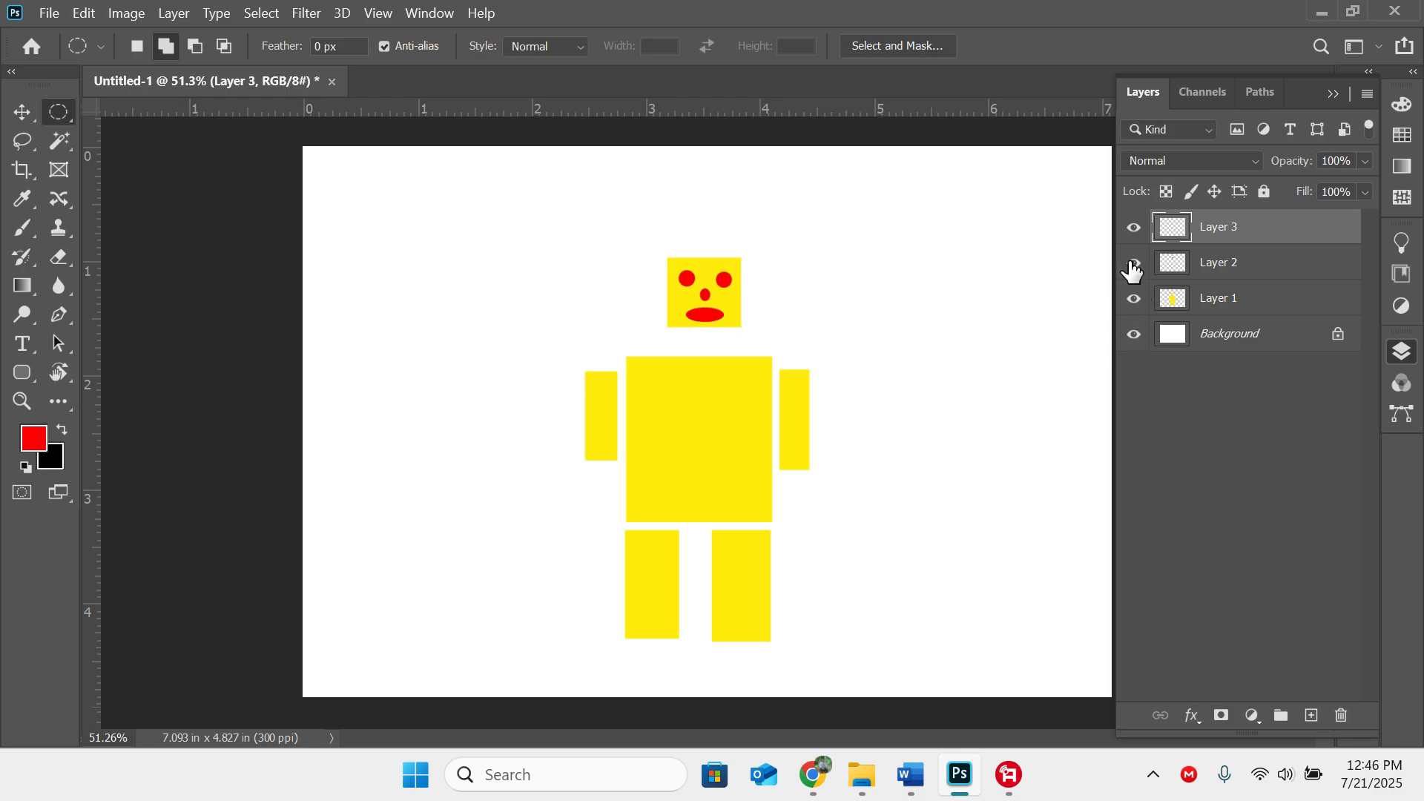
# Step: Select Layer 1, Layer 2 and Layer 3 together and clear the layer selection
pyautogui.click(1257, 265)
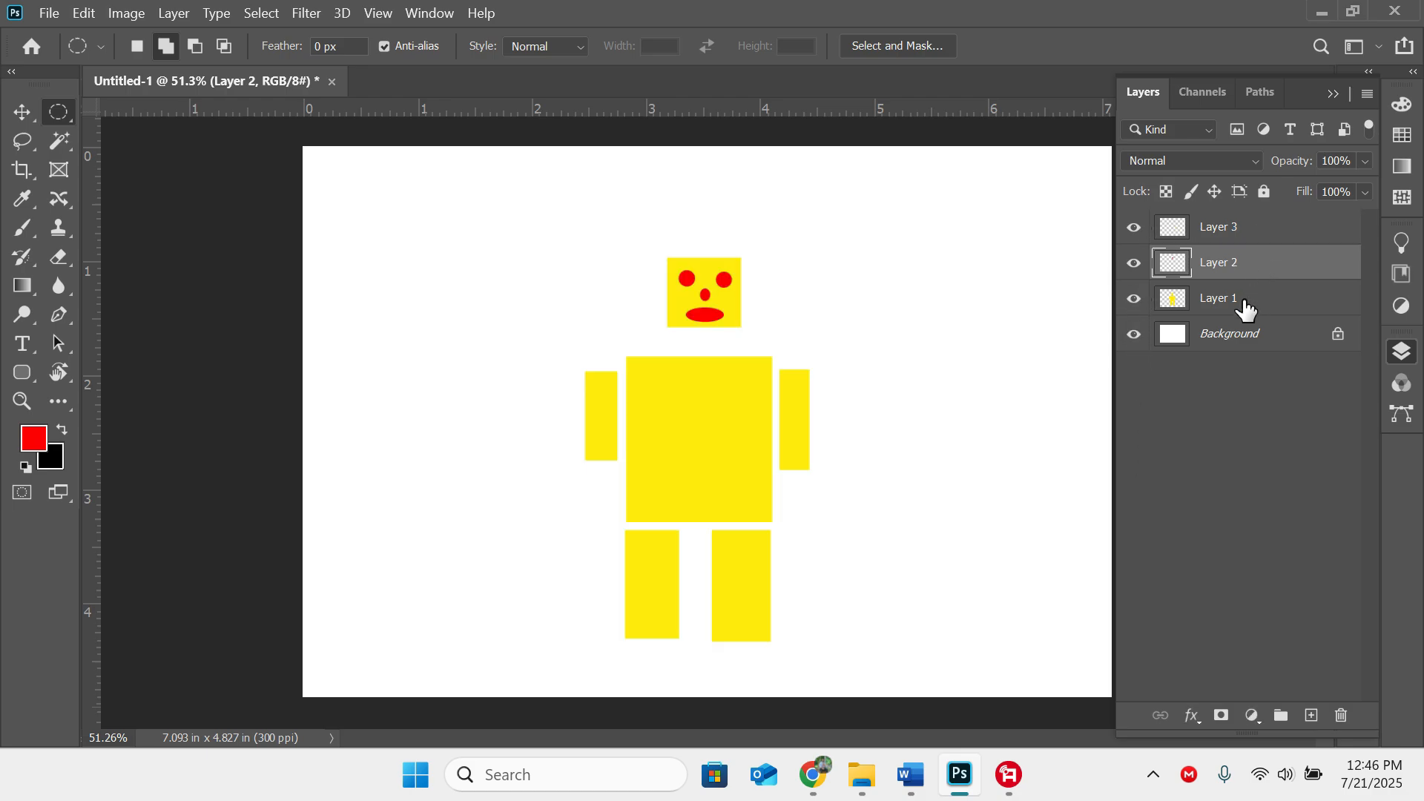
pyautogui.keyDown('shift'); pyautogui.click(1246, 304); pyautogui.keyUp('shift')
pyautogui.keyDown('shift'); pyautogui.click(1240, 230); pyautogui.keyUp('shift')
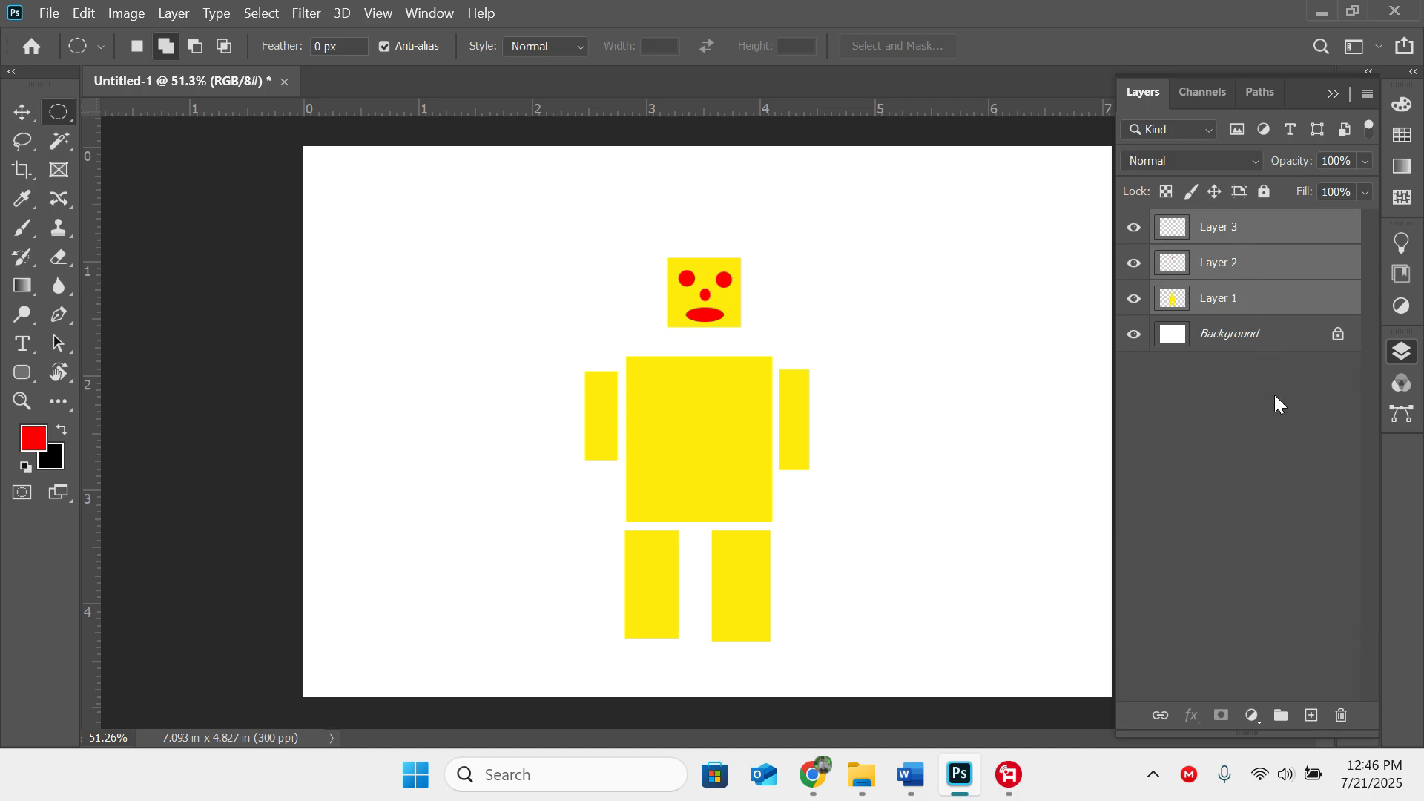
pyautogui.click(1273, 400)
# Step: Group Layer 1 and Layer 2, and expand and collapse the group to check its contents
pyautogui.click(1261, 306)
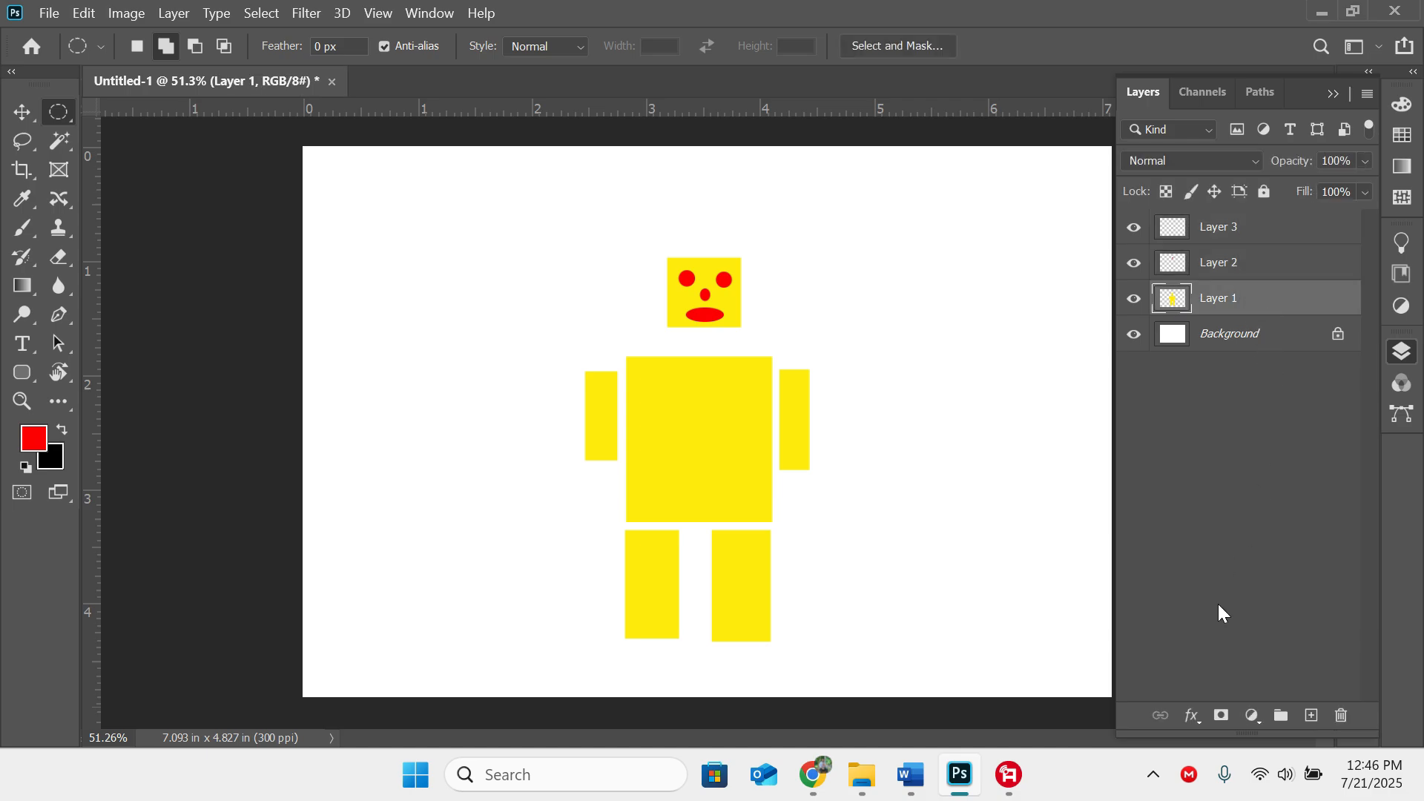
pyautogui.keyDown('shift'); pyautogui.click(1246, 274); pyautogui.keyUp('shift')
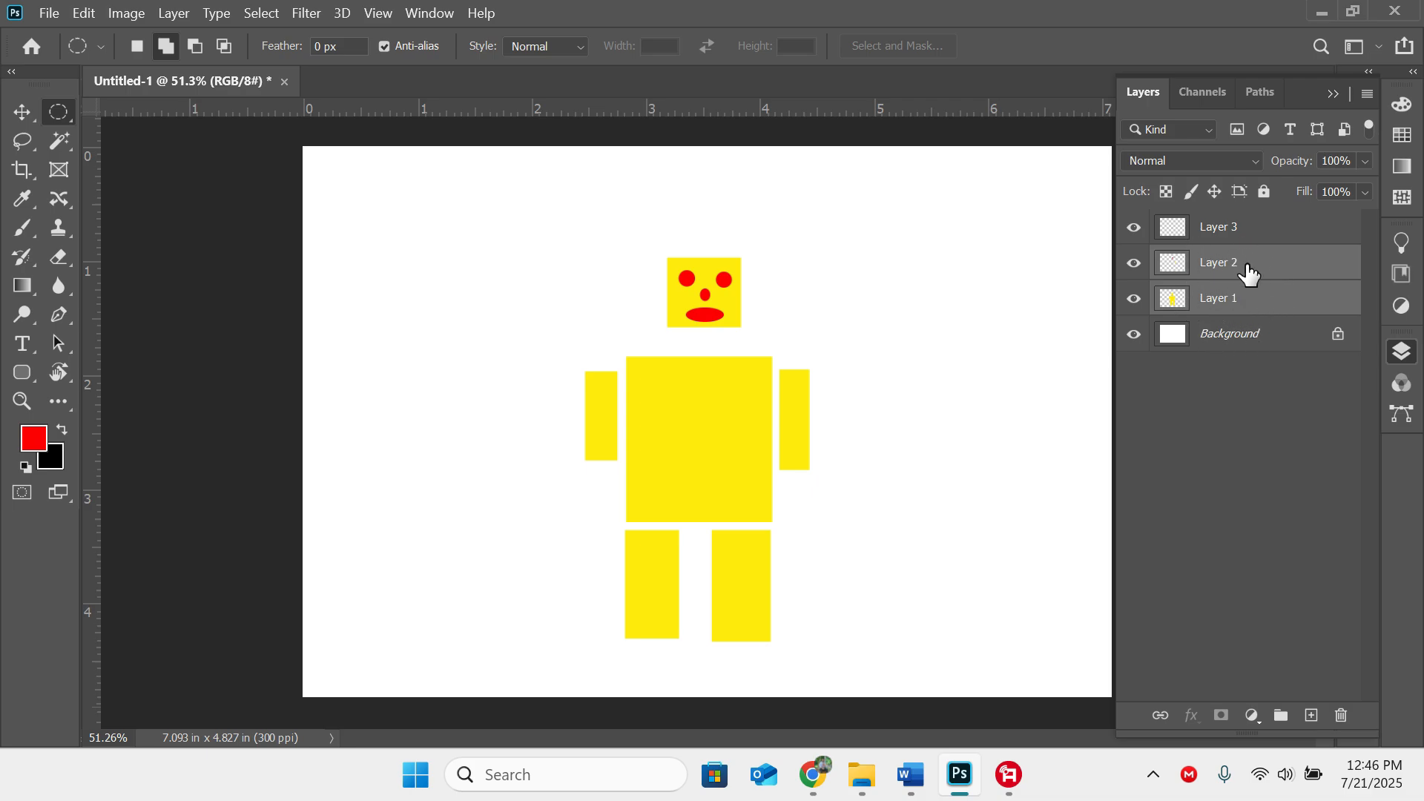
pyautogui.moveTo(1224, 296); pyautogui.dragTo(1281, 716)
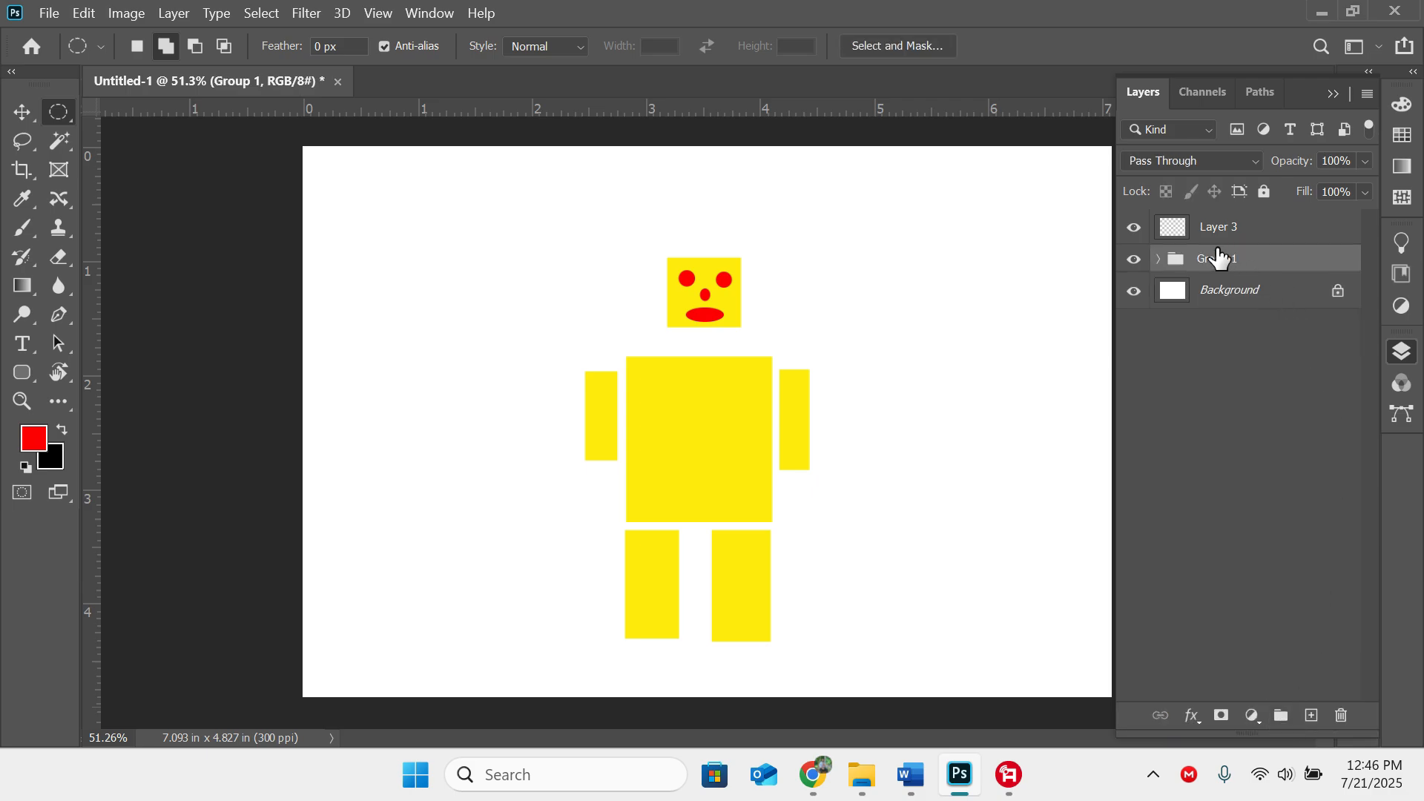
pyautogui.click(1158, 259)
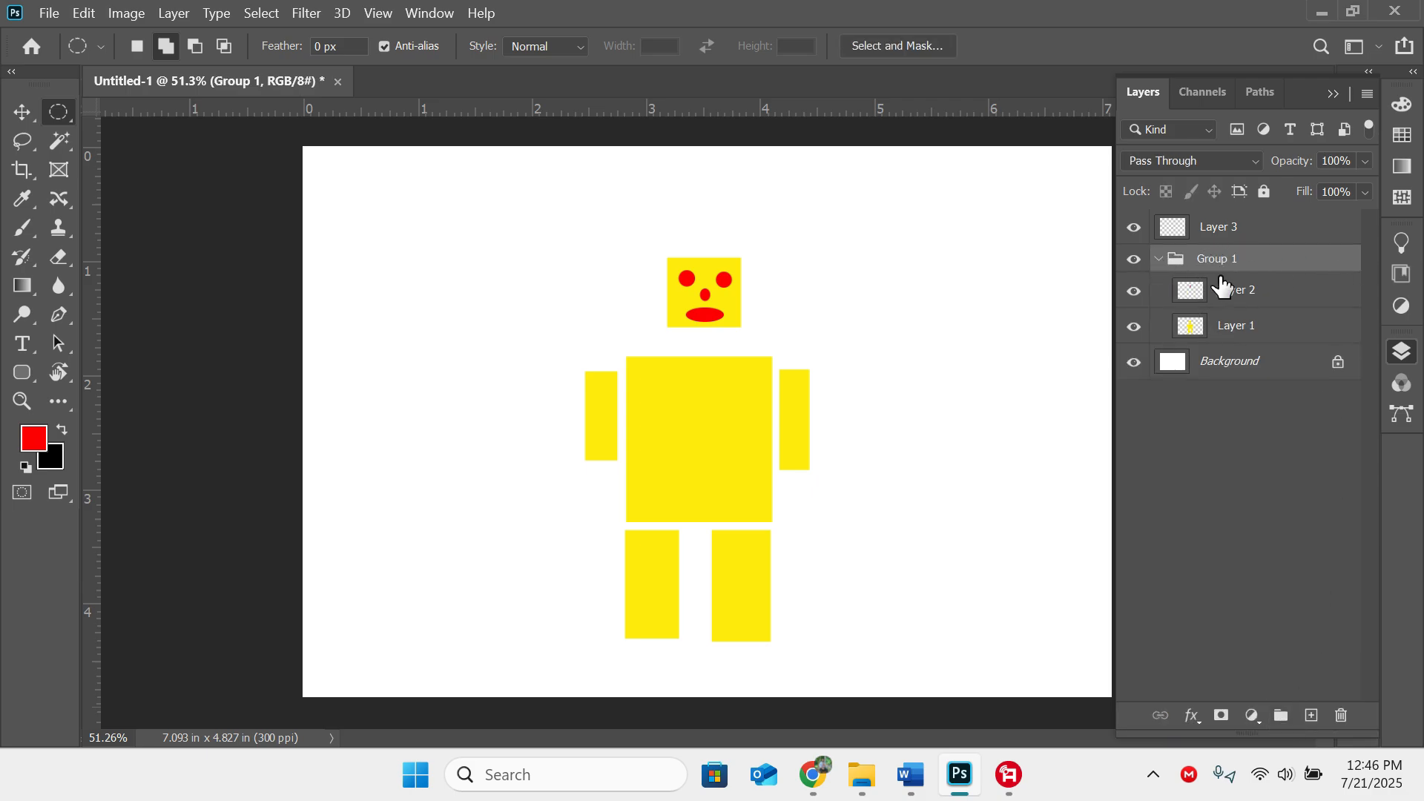
pyautogui.click(1156, 260)
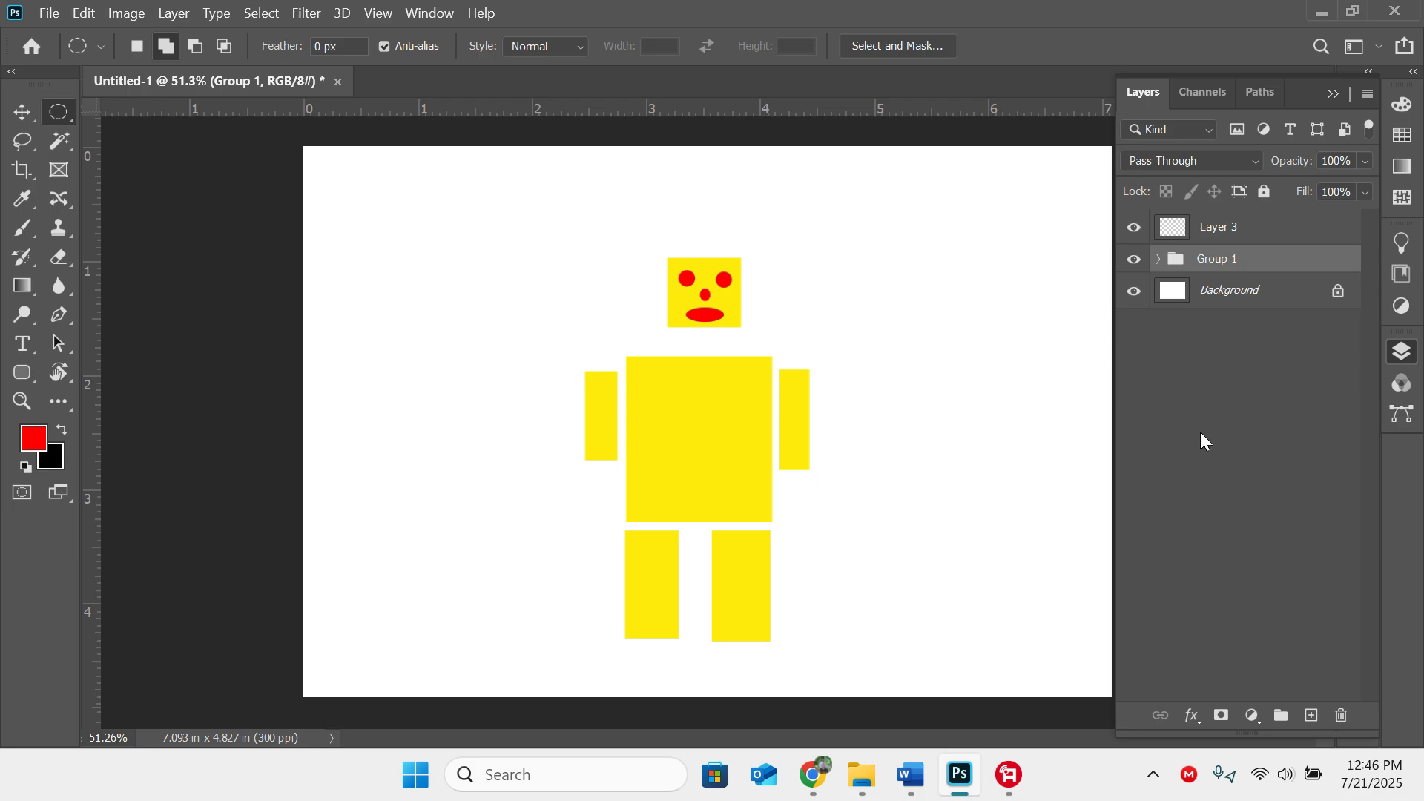
# Step: Rename the new layer group as Robot
pyautogui.doubleClick(1219, 260)
pyautogui.write('Robot')
pyautogui.press('Return')
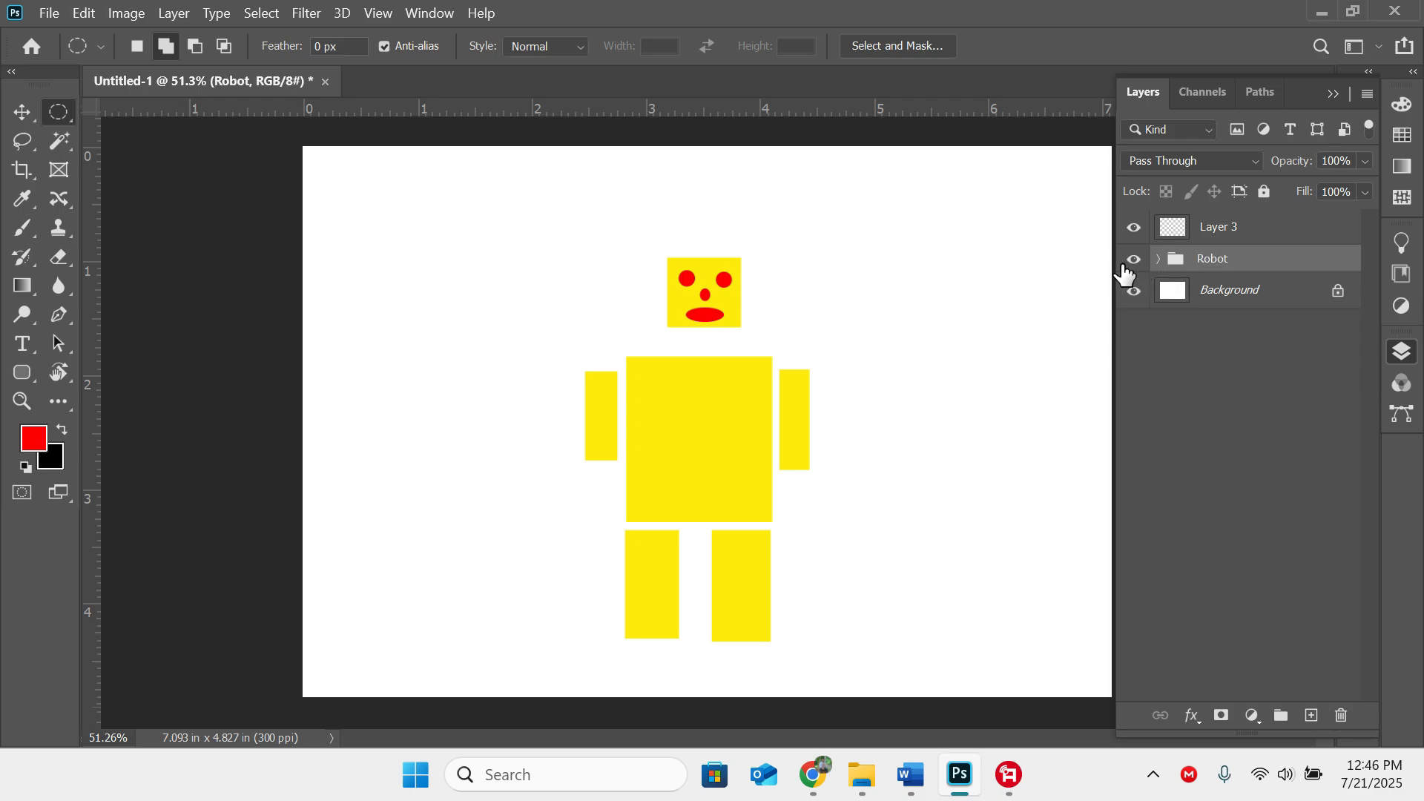
# Step: Toggle the Robot group's visibility off, on and off again
pyautogui.click(1134, 260)
pyautogui.click(1135, 260)
pyautogui.click(1134, 261)
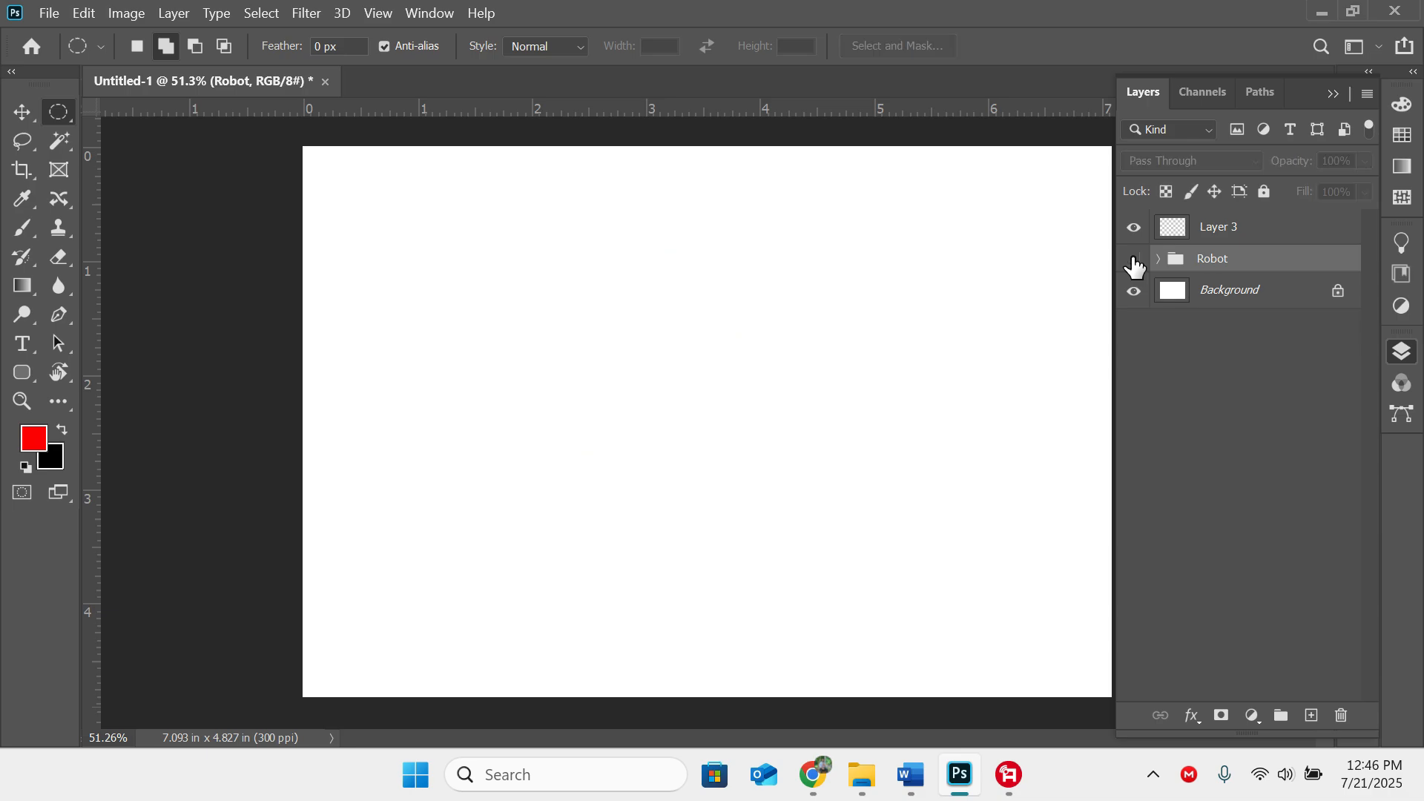
# Step: Toggle the Robot group's visibility on, off and on again
pyautogui.click(1134, 261)
pyautogui.click(1134, 261)
pyautogui.click(1134, 261)
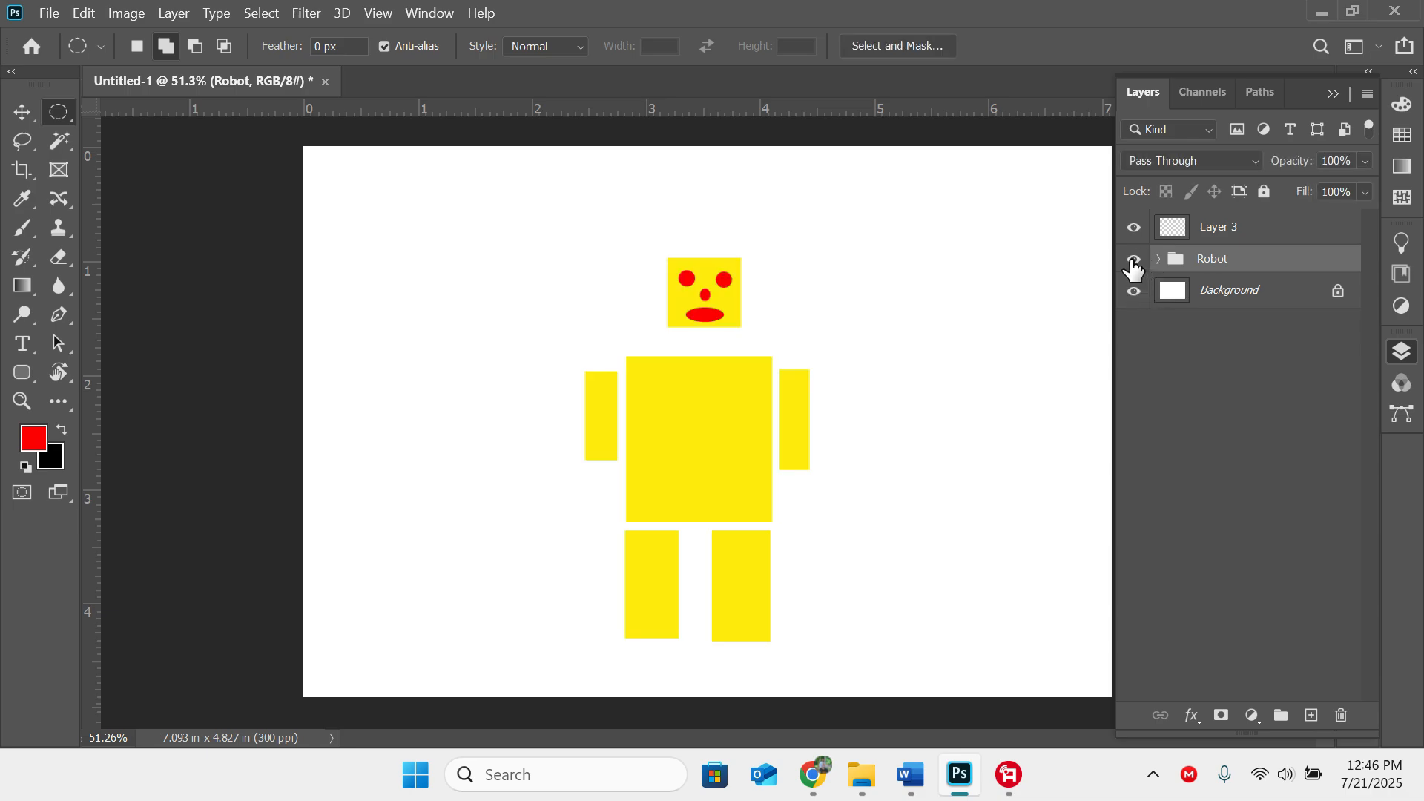
# Step: Try several colour labels, including gray, on the Robot group and settle on Green
pyautogui.rightClick(1133, 265)
pyautogui.click(1163, 341)
pyautogui.rightClick(1136, 259)
pyautogui.click(1187, 393)
pyautogui.rightClick(1134, 261)
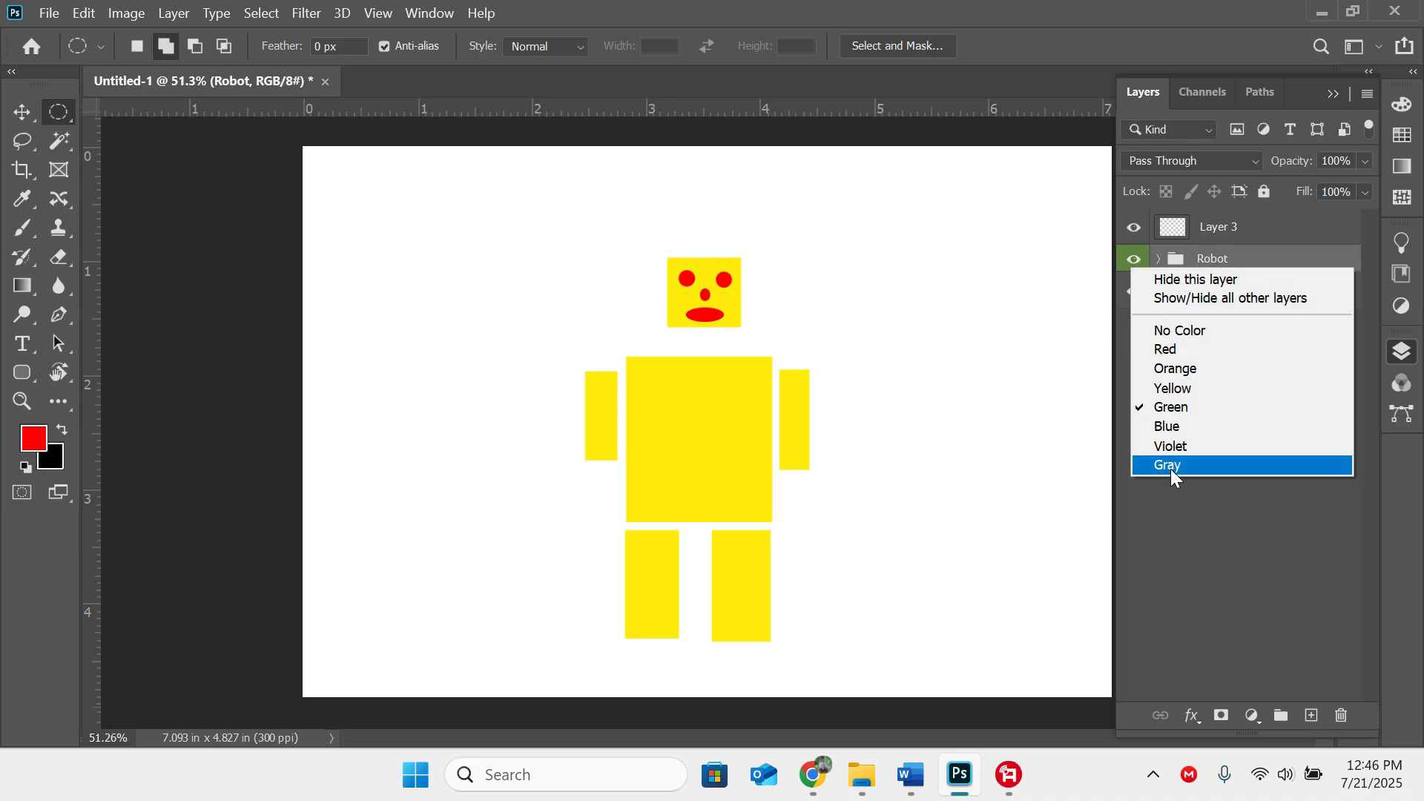
pyautogui.click(1170, 465)
pyautogui.rightClick(1134, 259)
pyautogui.click(1177, 406)
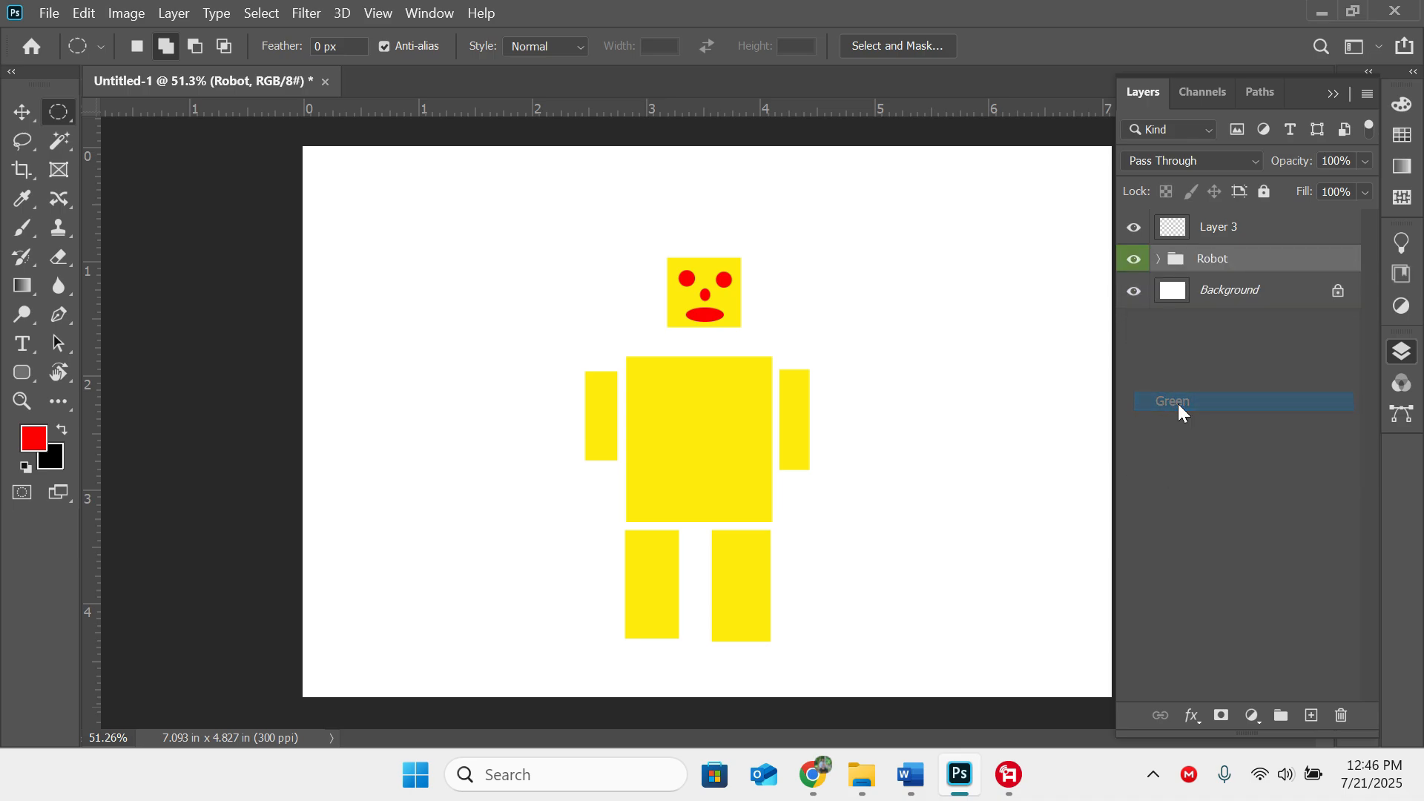
pyautogui.click(1177, 394)
# Step: Hide the Robot group and make Layer 3 the active layer
pyautogui.click(1252, 261)
pyautogui.click(1133, 259)
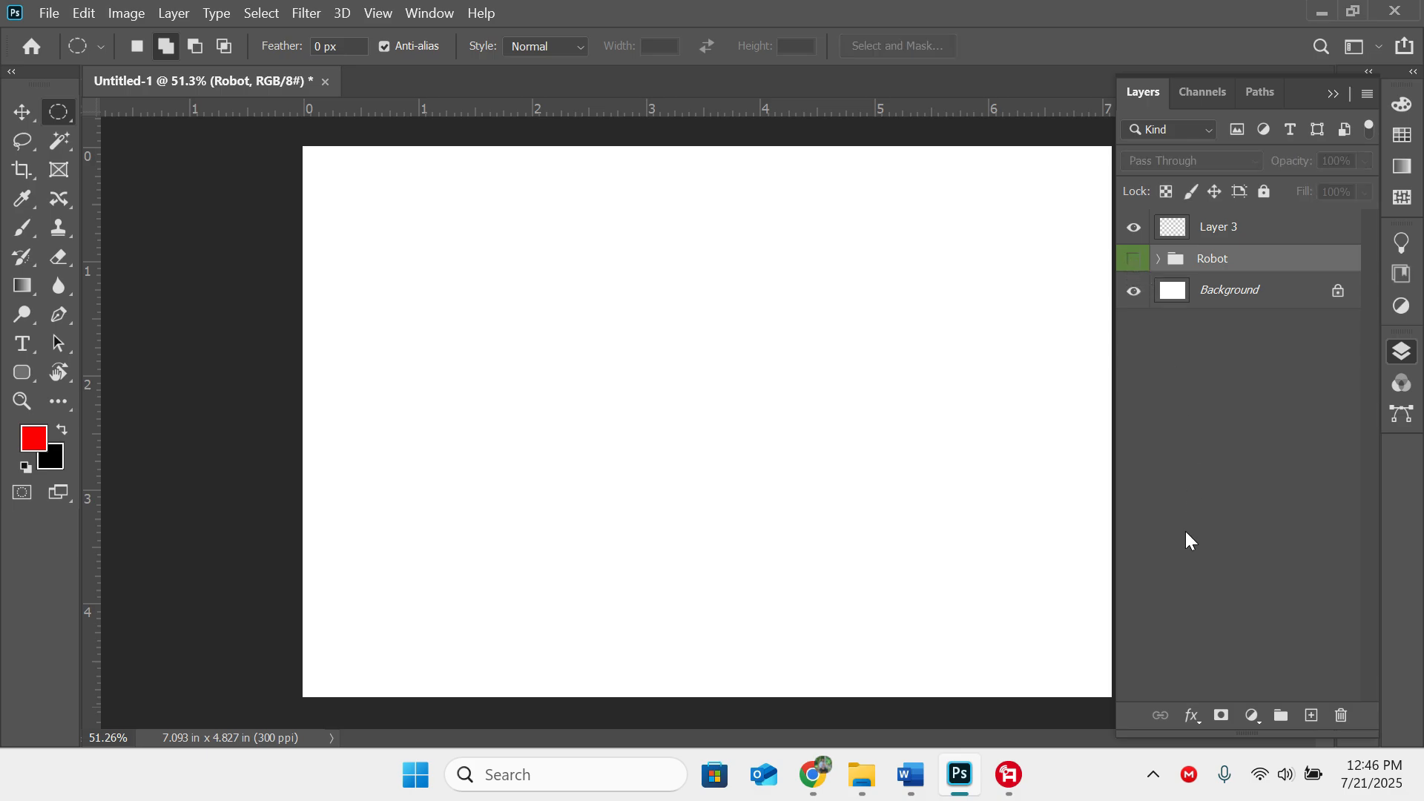
pyautogui.click(1227, 231)
pyautogui.hotkey('ctrl', '-')
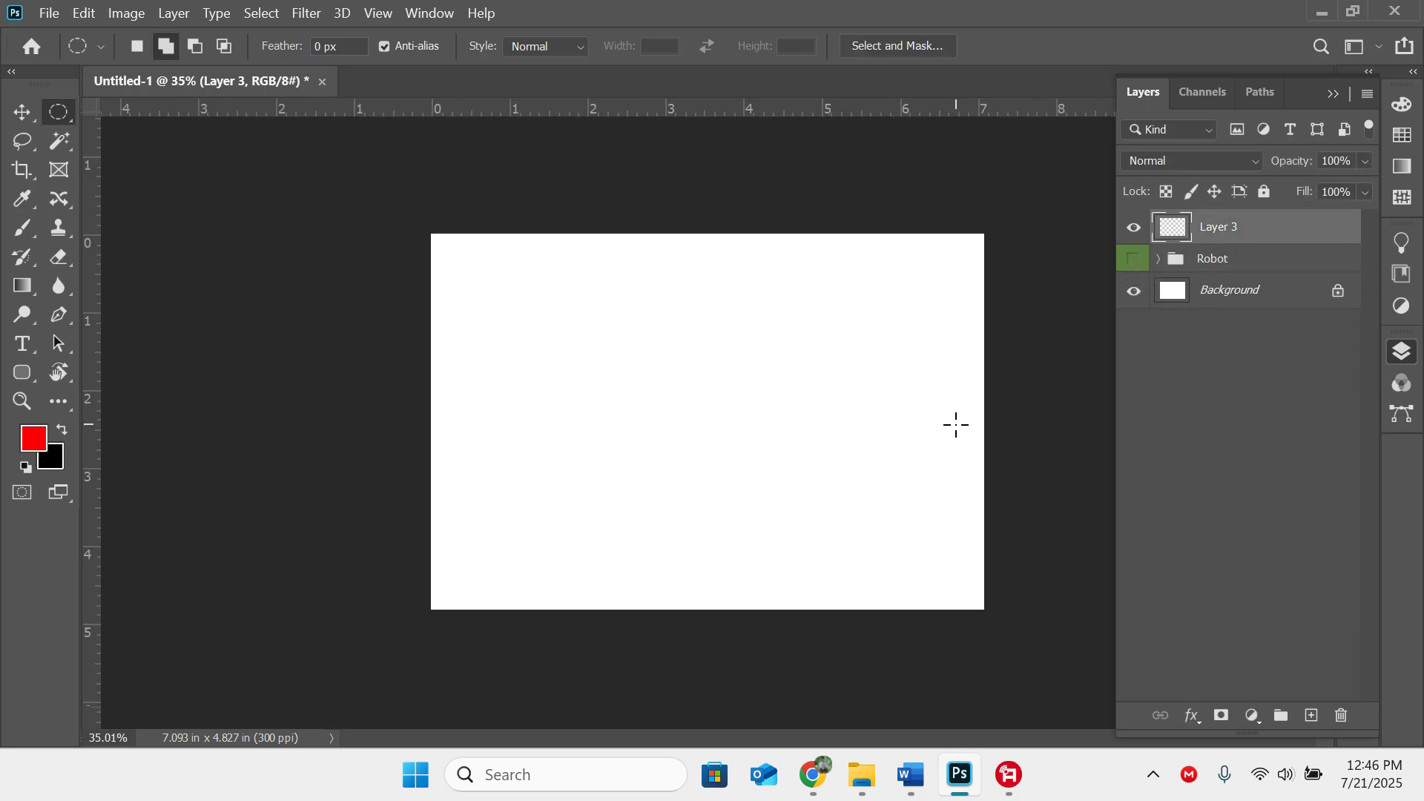
pyautogui.hotkey('ctrl', '0')
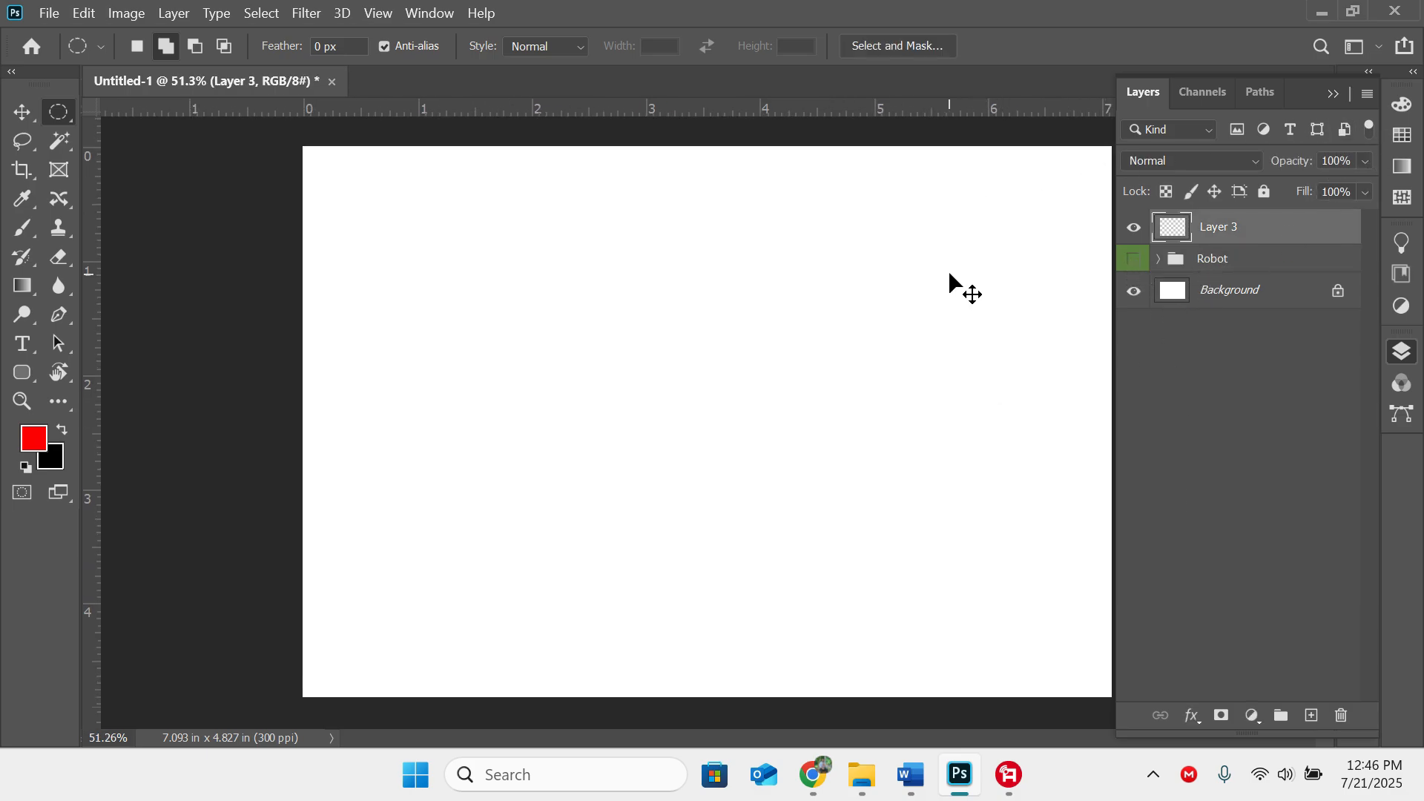
pyautogui.scroll(-2, 903, 346)
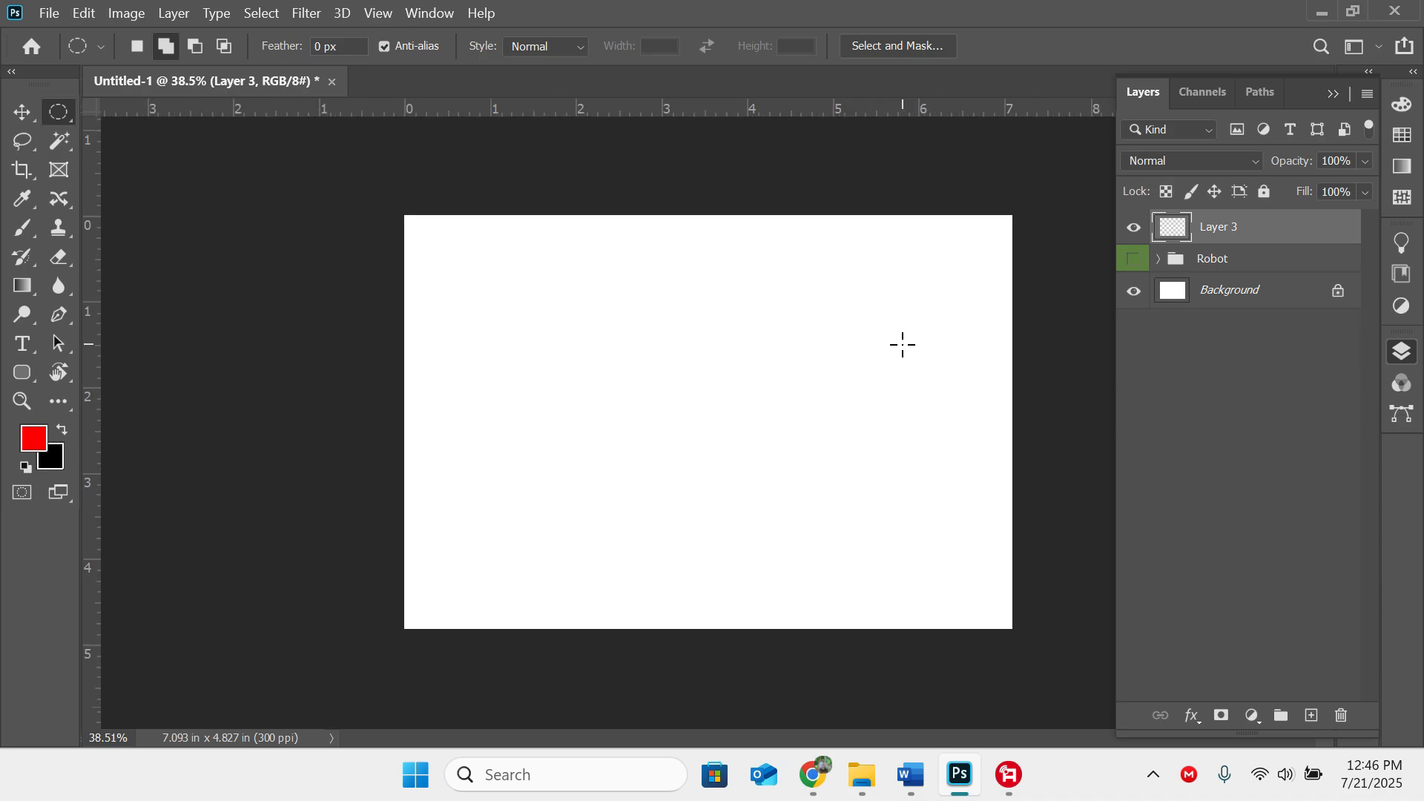
pyautogui.scroll(1, 903, 345)
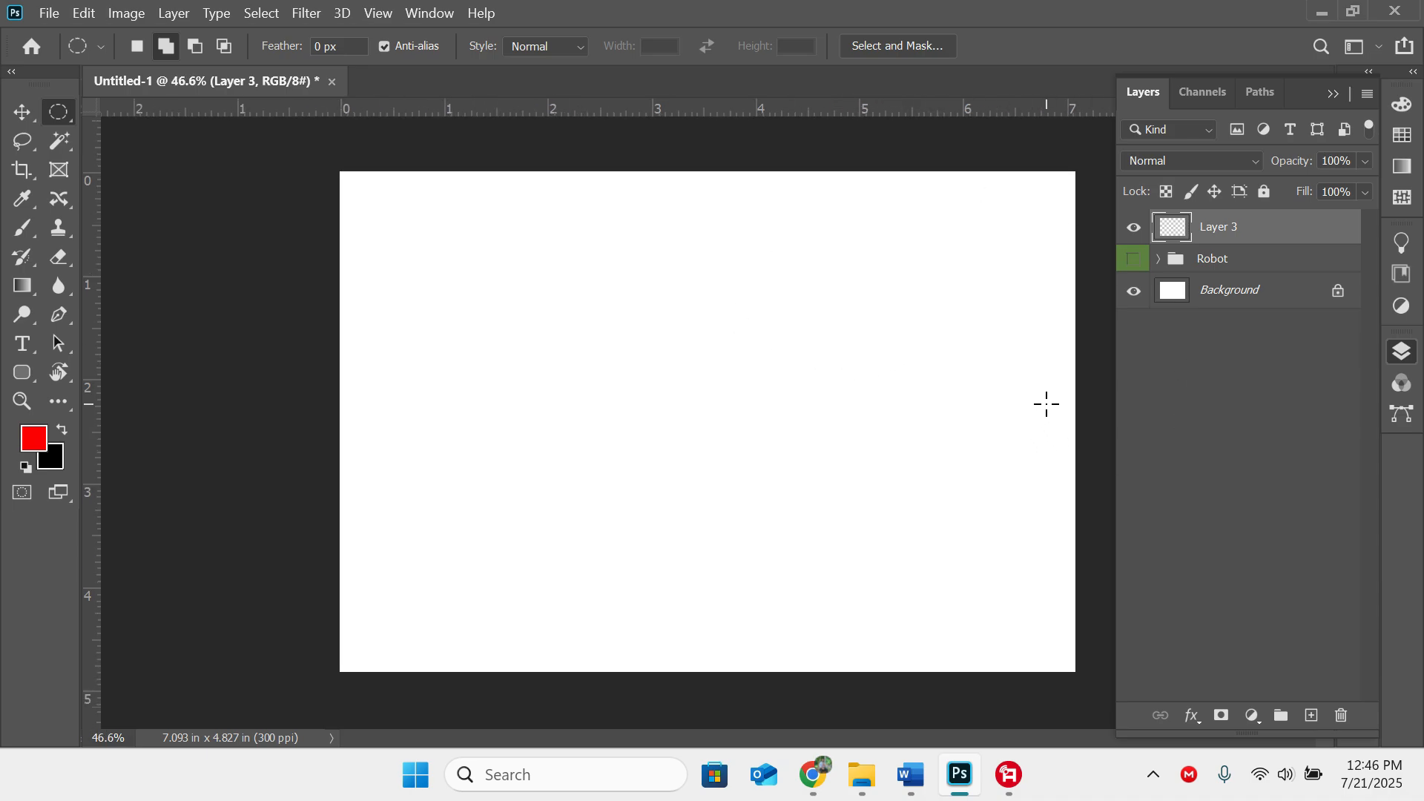
# Step: Set the Elliptical Marquee's feather to 50 px and draw a circular selection about 1.38 in across, right of the canvas centre
pyautogui.click(63, 114)
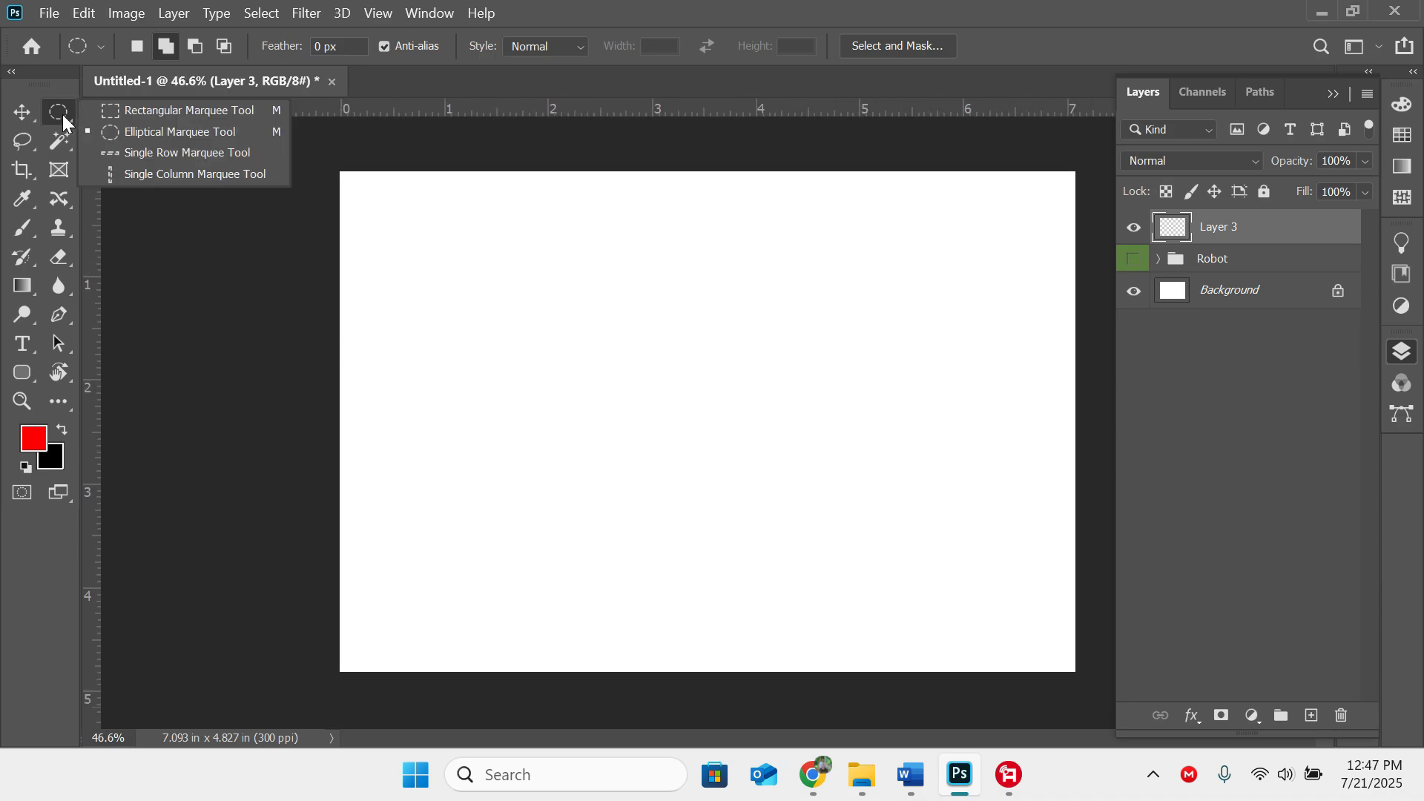
pyautogui.click(141, 135)
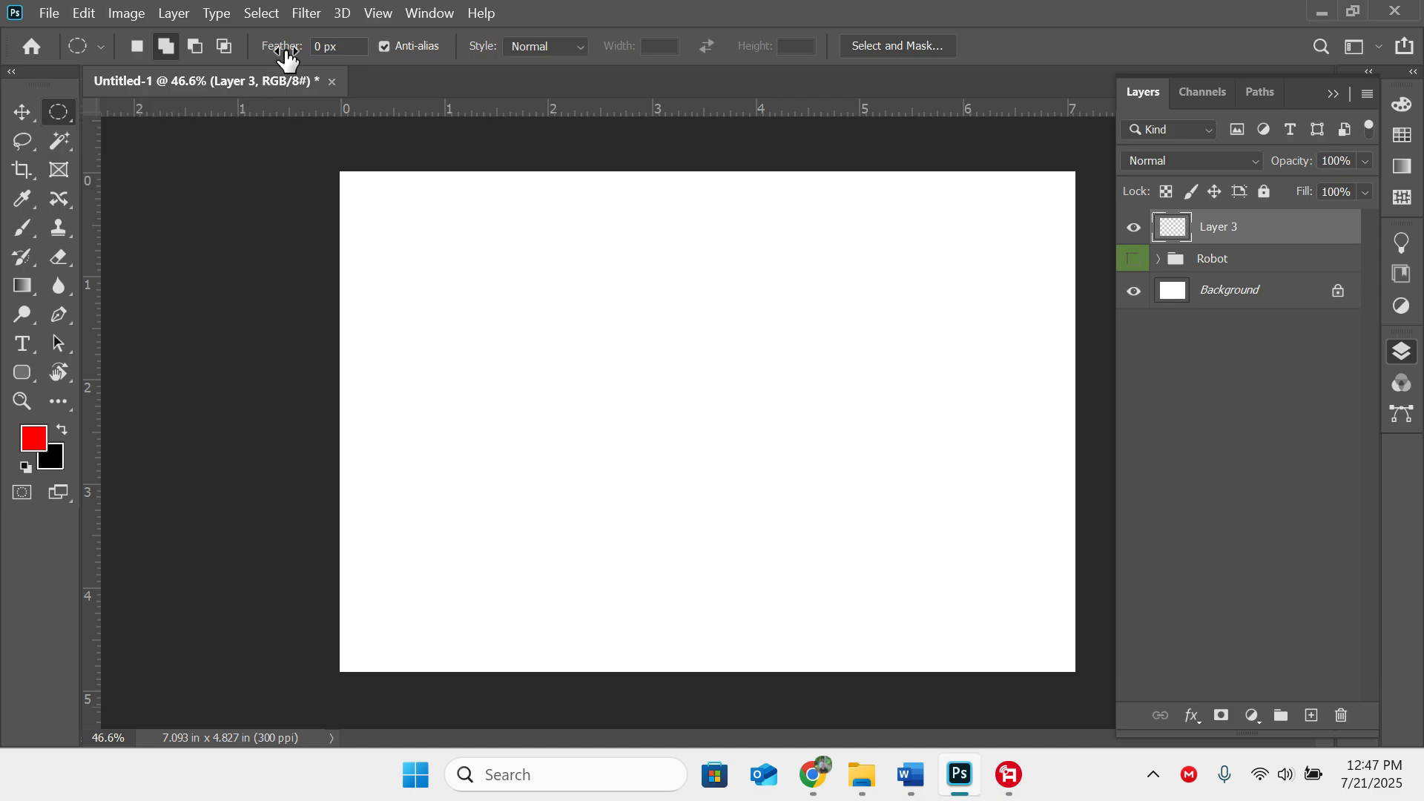
pyautogui.click(338, 45)
pyautogui.moveTo(836, 293); pyautogui.dragTo(842, 353)
pyautogui.click(870, 450)
pyautogui.moveTo(725, 383); pyautogui.dragTo(864, 517)
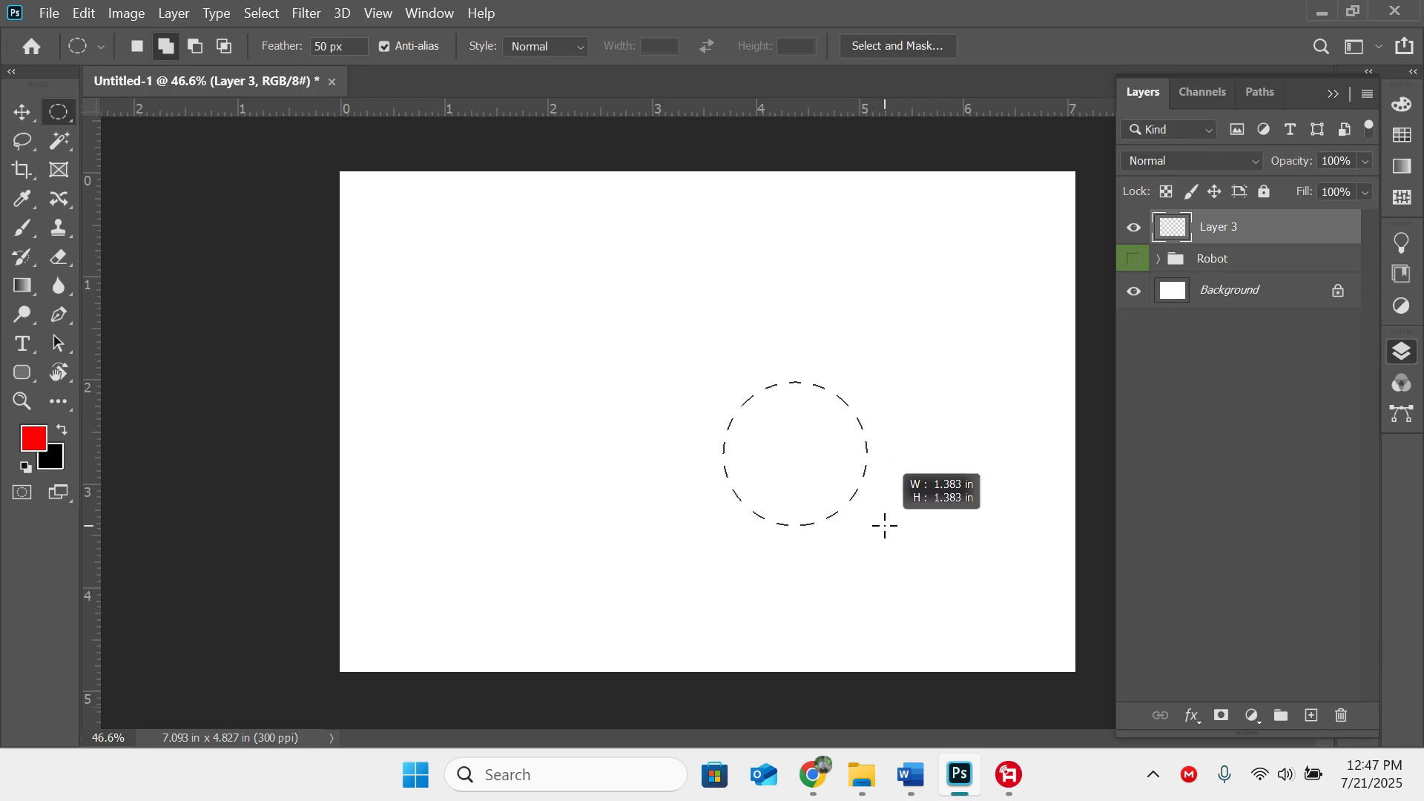
# Step: Set the foreground color to yellow #fffc00, fill the feathered circle on Layer 3 with it, and deselect
pyautogui.click(35, 439)
pyautogui.moveTo(725, 586); pyautogui.dragTo(734, 596)
pyautogui.moveTo(678, 448); pyautogui.dragTo(763, 346)
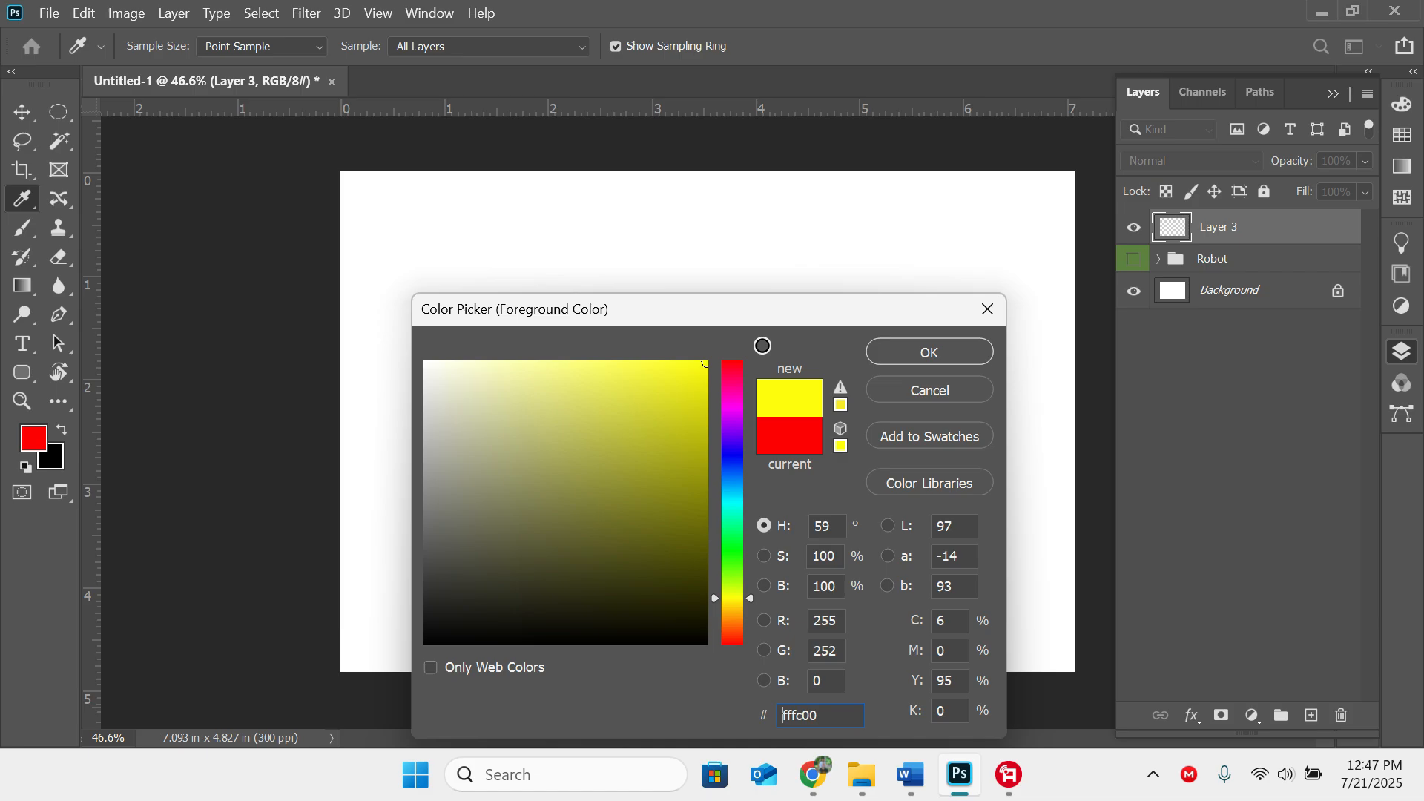
pyautogui.click(927, 363)
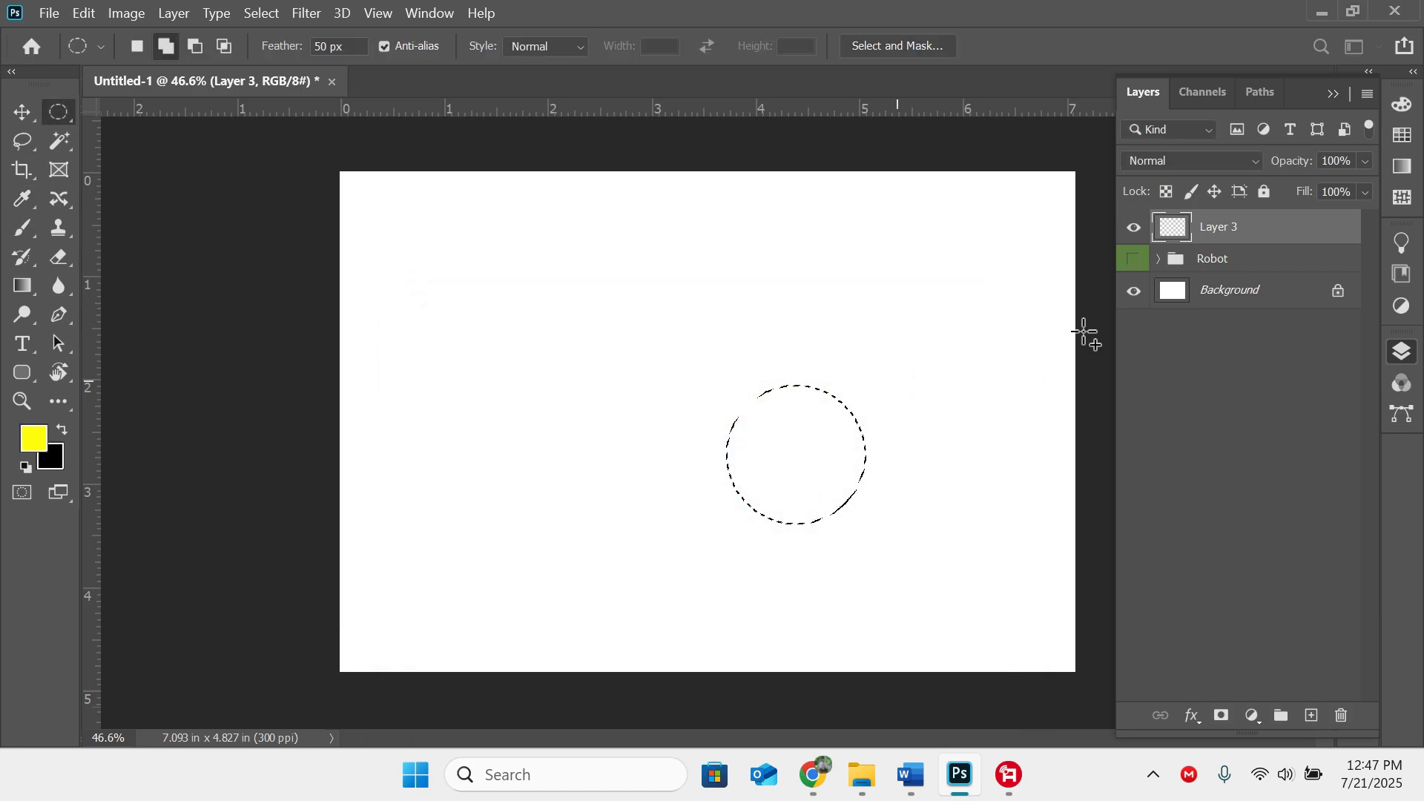
pyautogui.hotkey('alt', 'BackSpace')
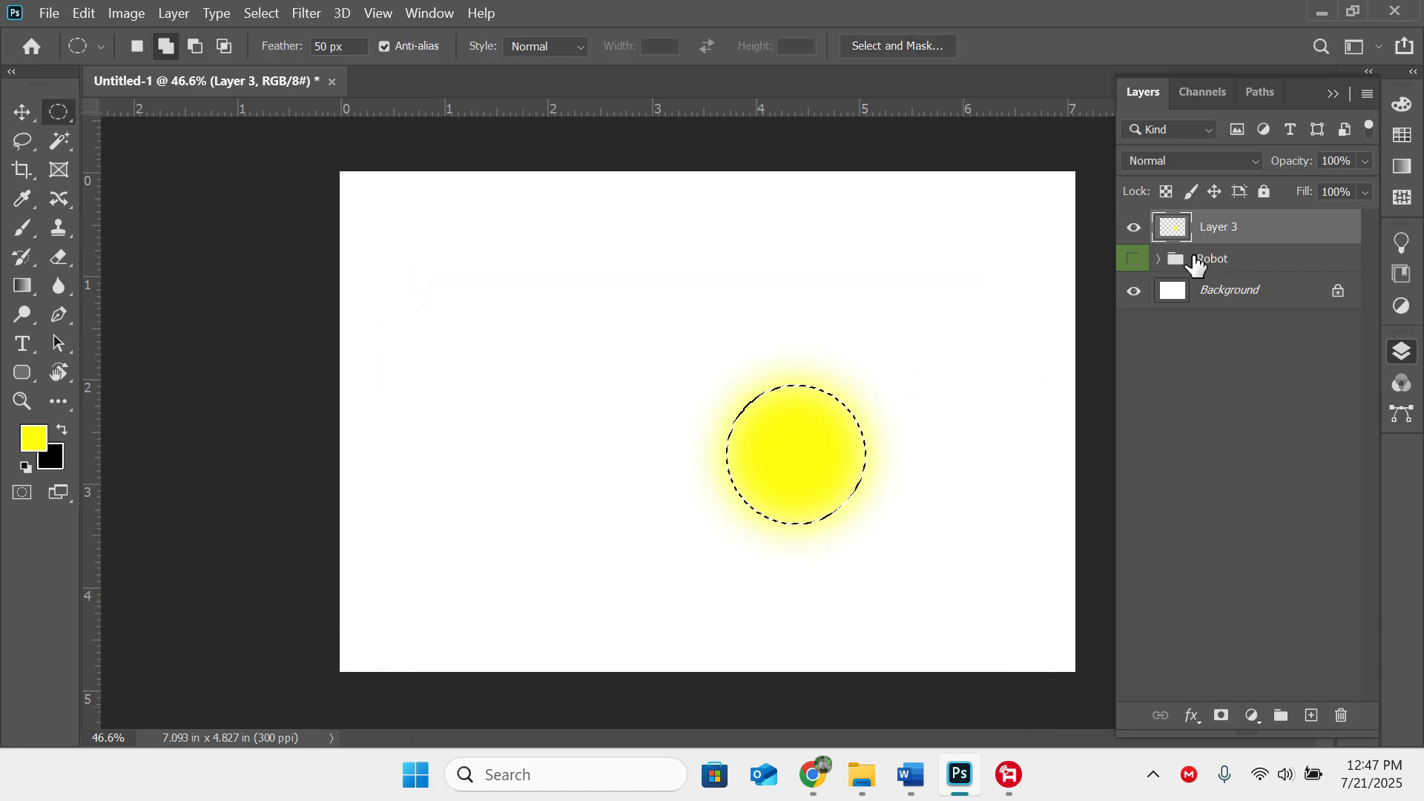
pyautogui.hotkey('ctrl', 'd')
# Step: Add a layer filled with the black background color beneath Layer 3, and move the glowing yellow circle to the canvas's upper-right area
pyautogui.click(1311, 716)
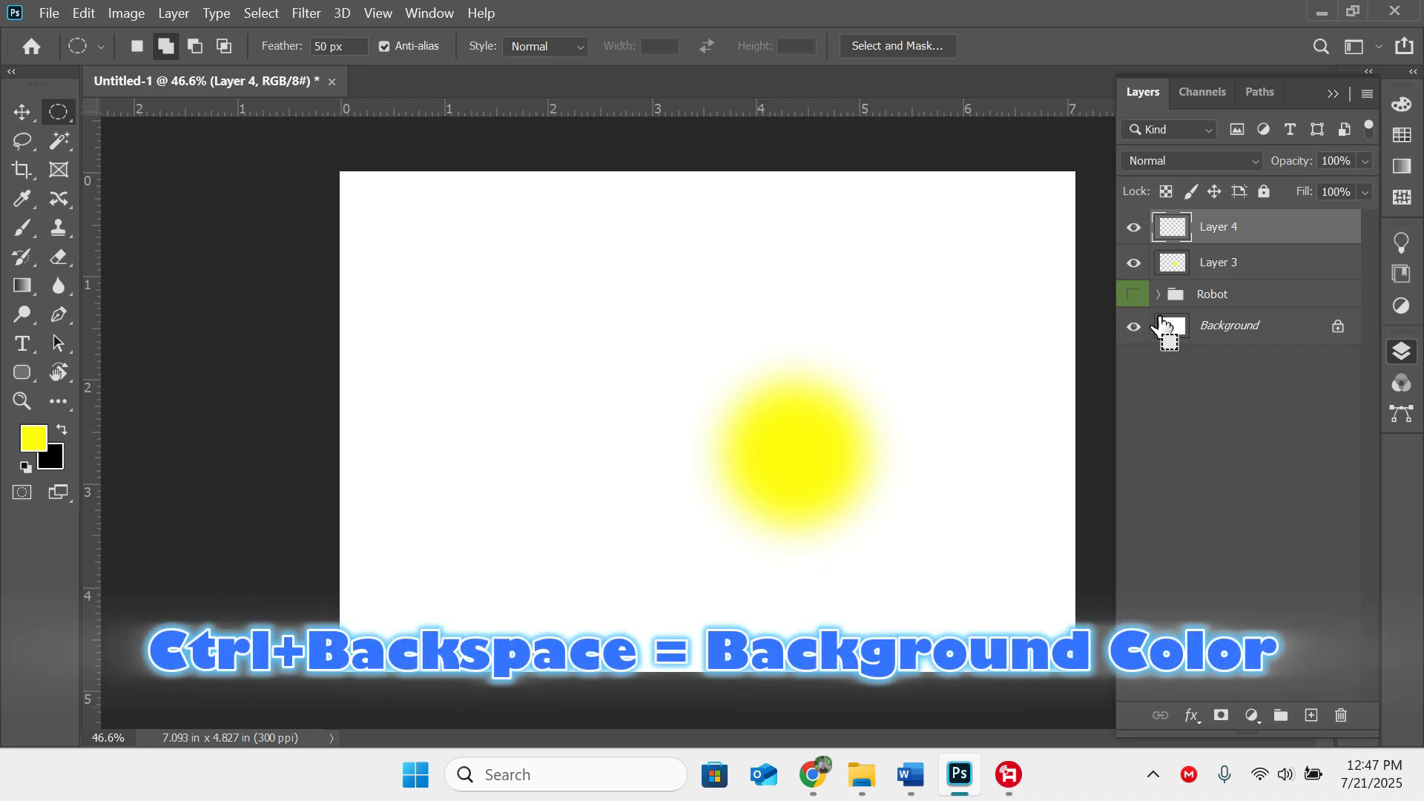
pyautogui.hotkey('ctrl', 'BackSpace')
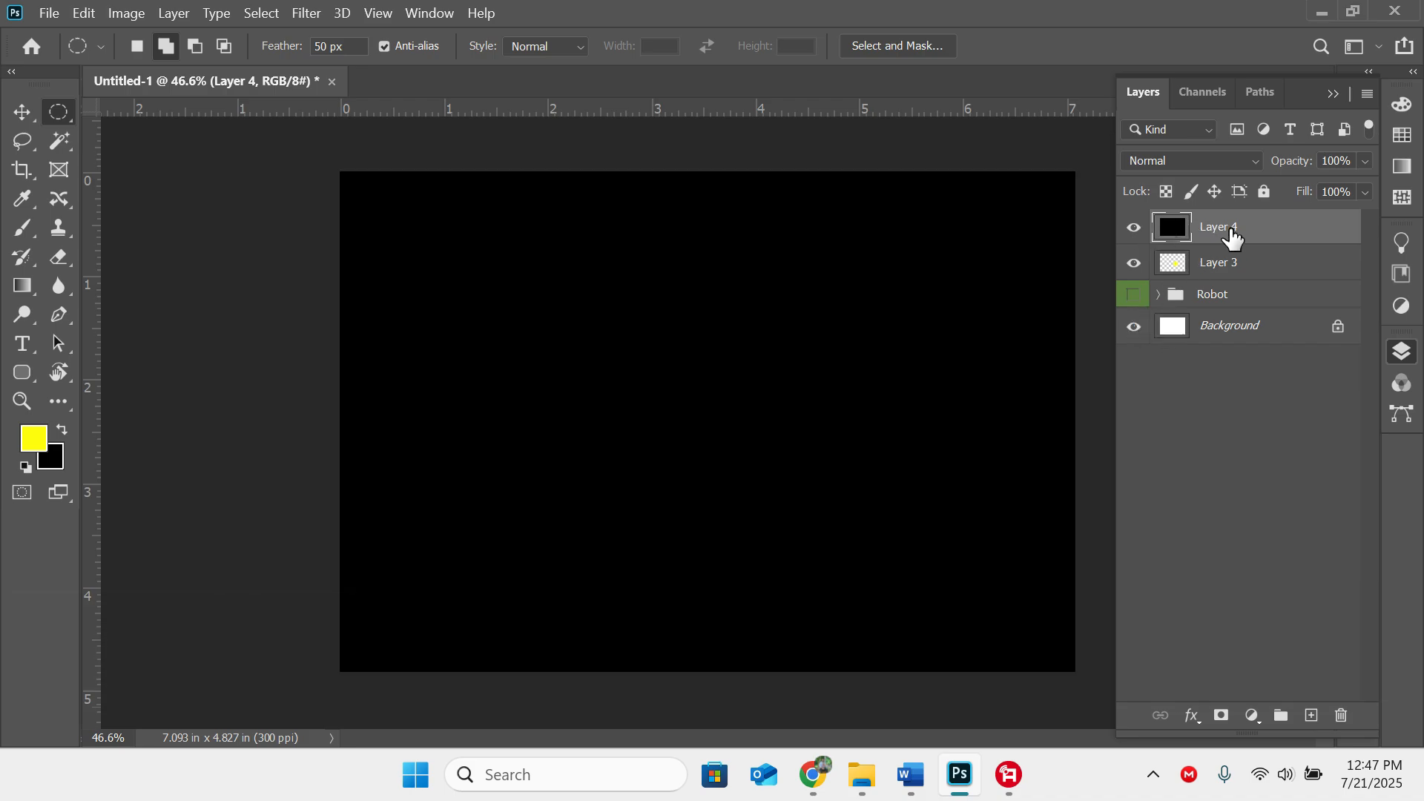
pyautogui.moveTo(1233, 237); pyautogui.dragTo(1239, 275)
pyautogui.moveTo(1244, 282); pyautogui.dragTo(1180, 221)
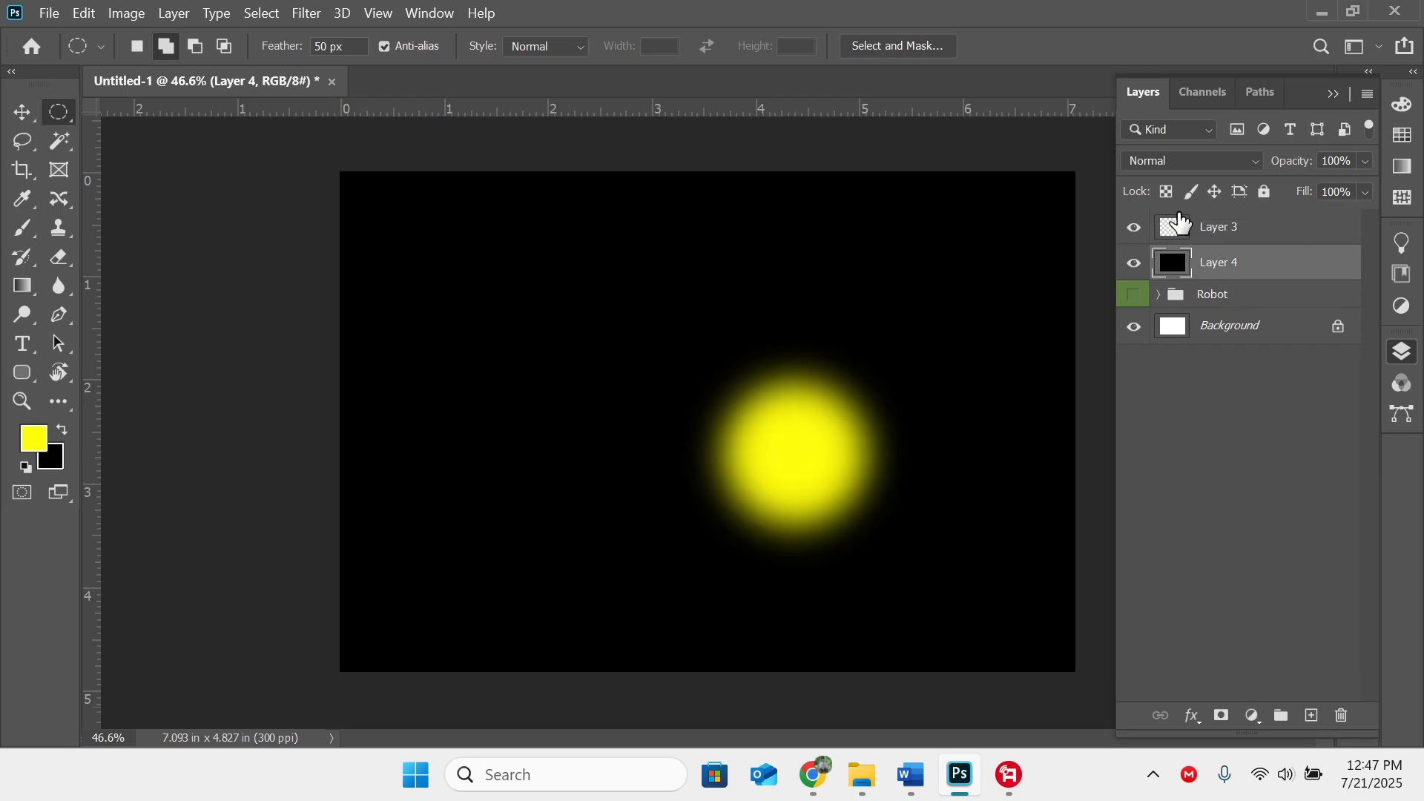
pyautogui.click(21, 112)
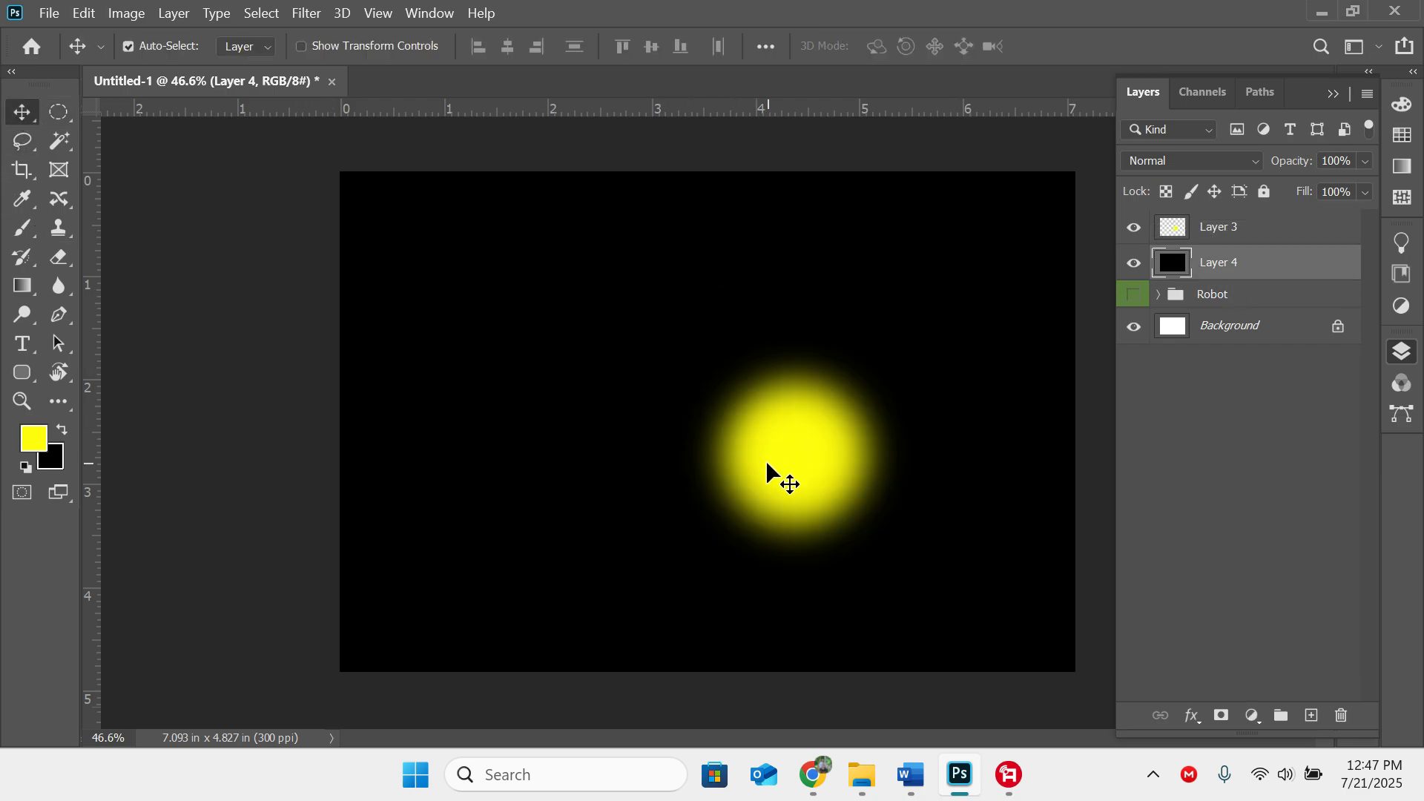
pyautogui.moveTo(765, 460); pyautogui.dragTo(921, 300)
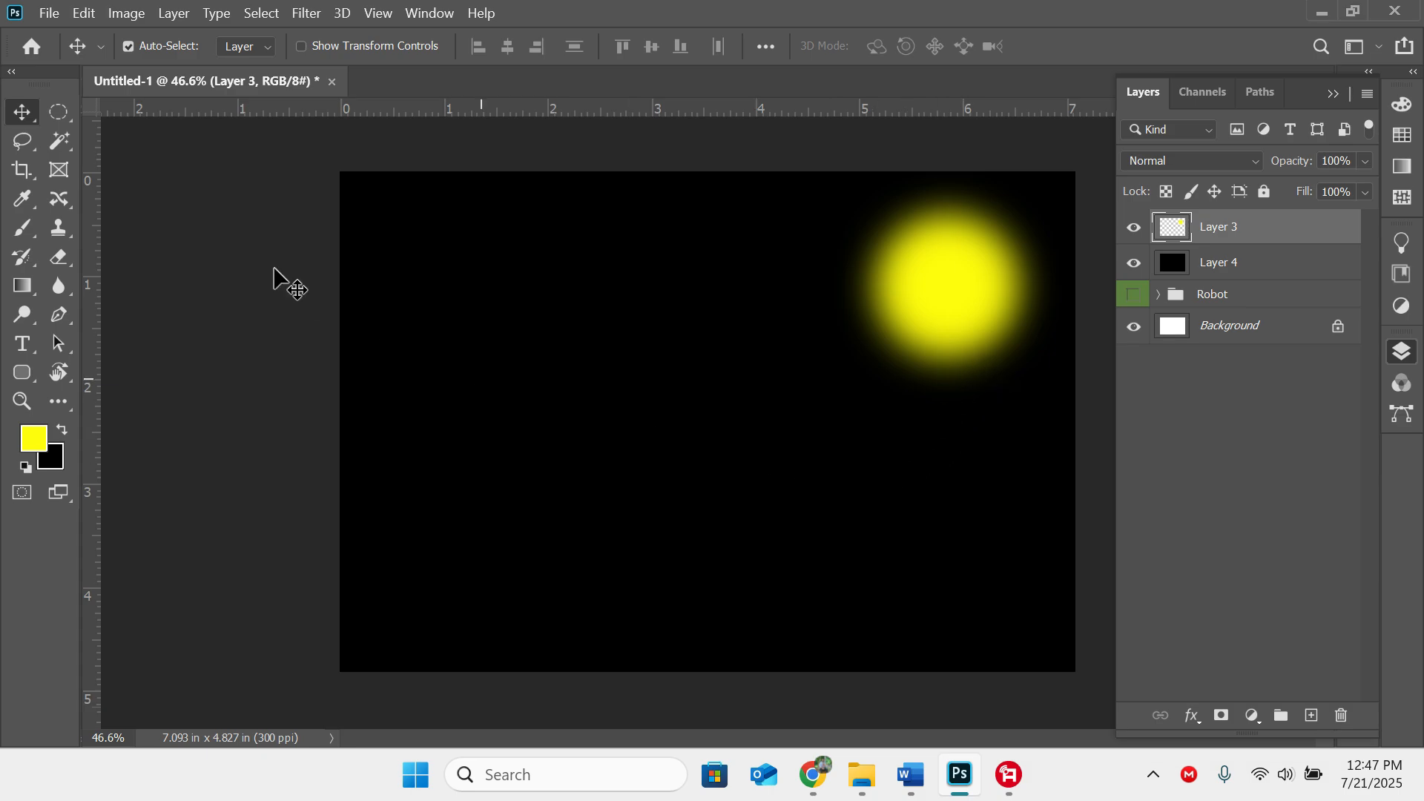
# Step: Draw and clear a trial circular selection, and set the Elliptical Marquee's feather to 0 px
pyautogui.click(52, 113)
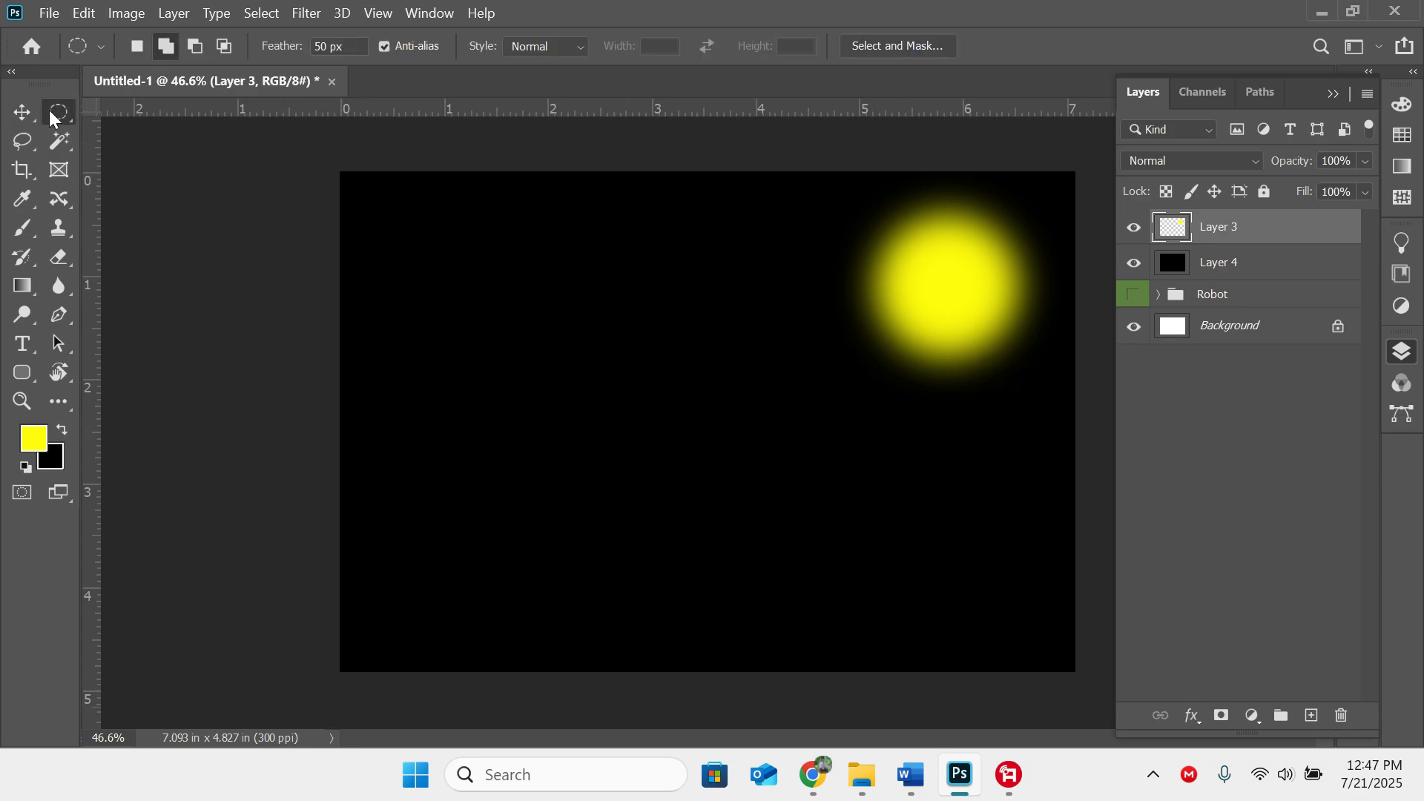
pyautogui.moveTo(570, 249); pyautogui.dragTo(722, 398)
pyautogui.hotkey('ctrl', 'd')
pyautogui.click(349, 43)
pyautogui.write('0')
pyautogui.press('Return')
pyautogui.rightClick(54, 110)
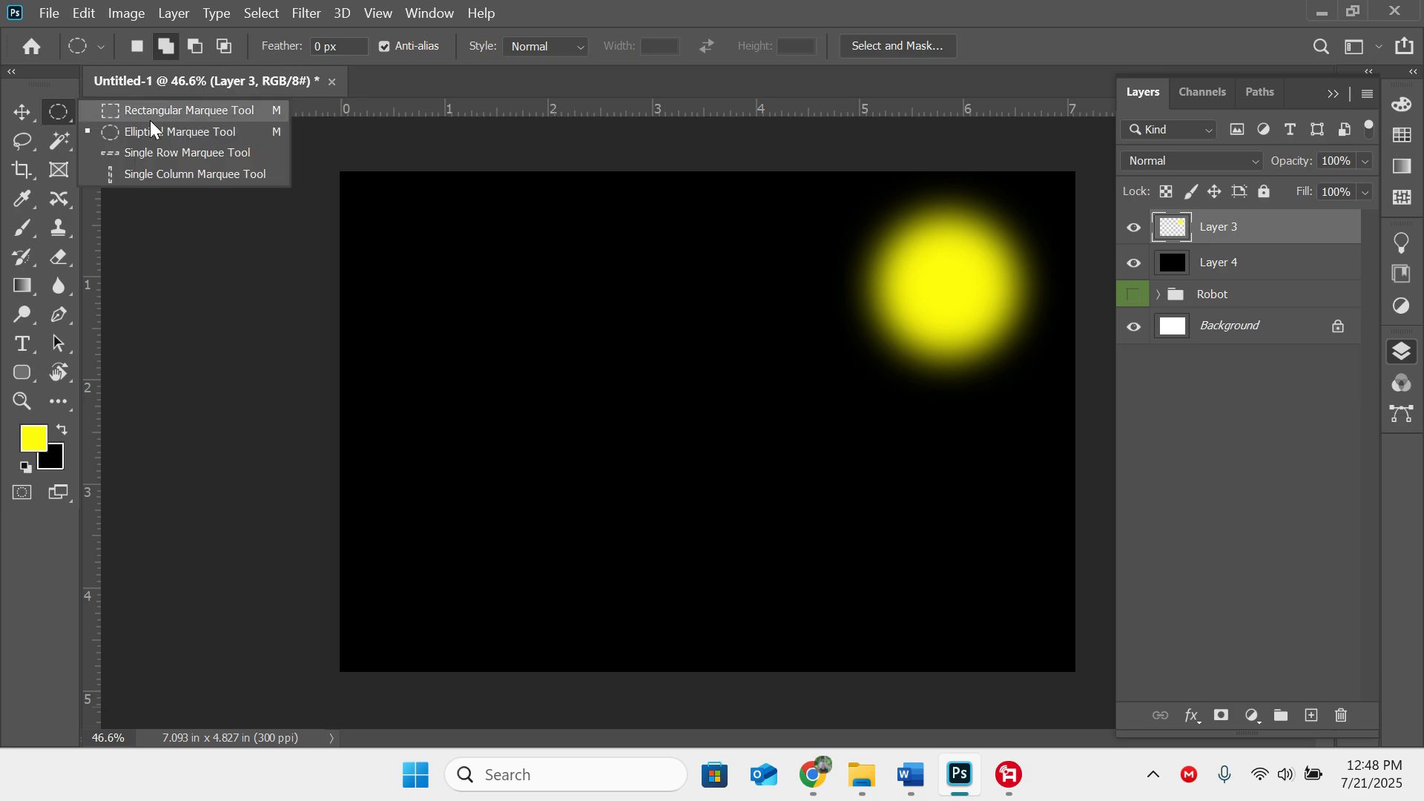
pyautogui.click(150, 126)
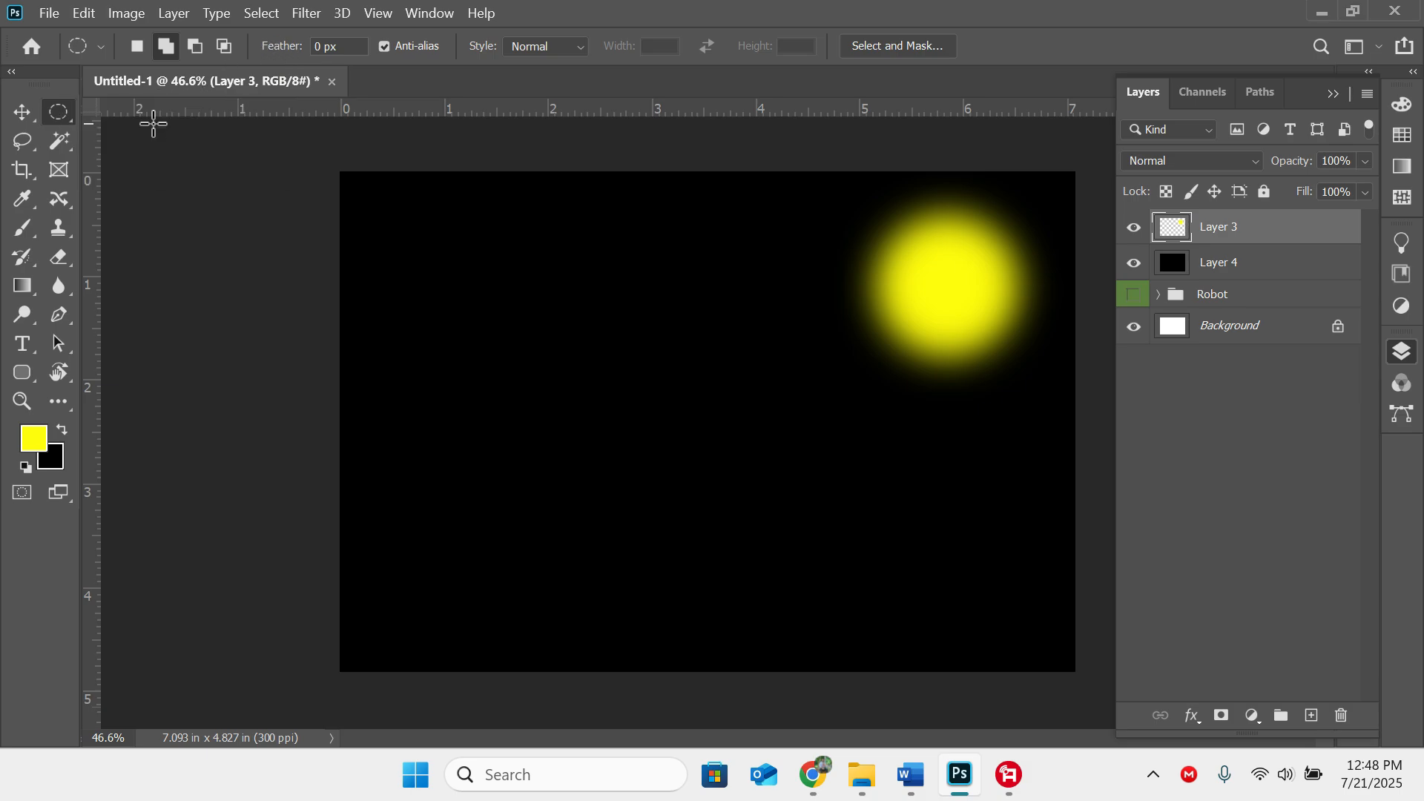
# Step: On a new layer, draw a sharp-edged circular selection beside the glow, fill it with a slightly warmer yellow, and deselect
pyautogui.click(1311, 715)
pyautogui.moveTo(721, 314); pyautogui.dragTo(852, 455)
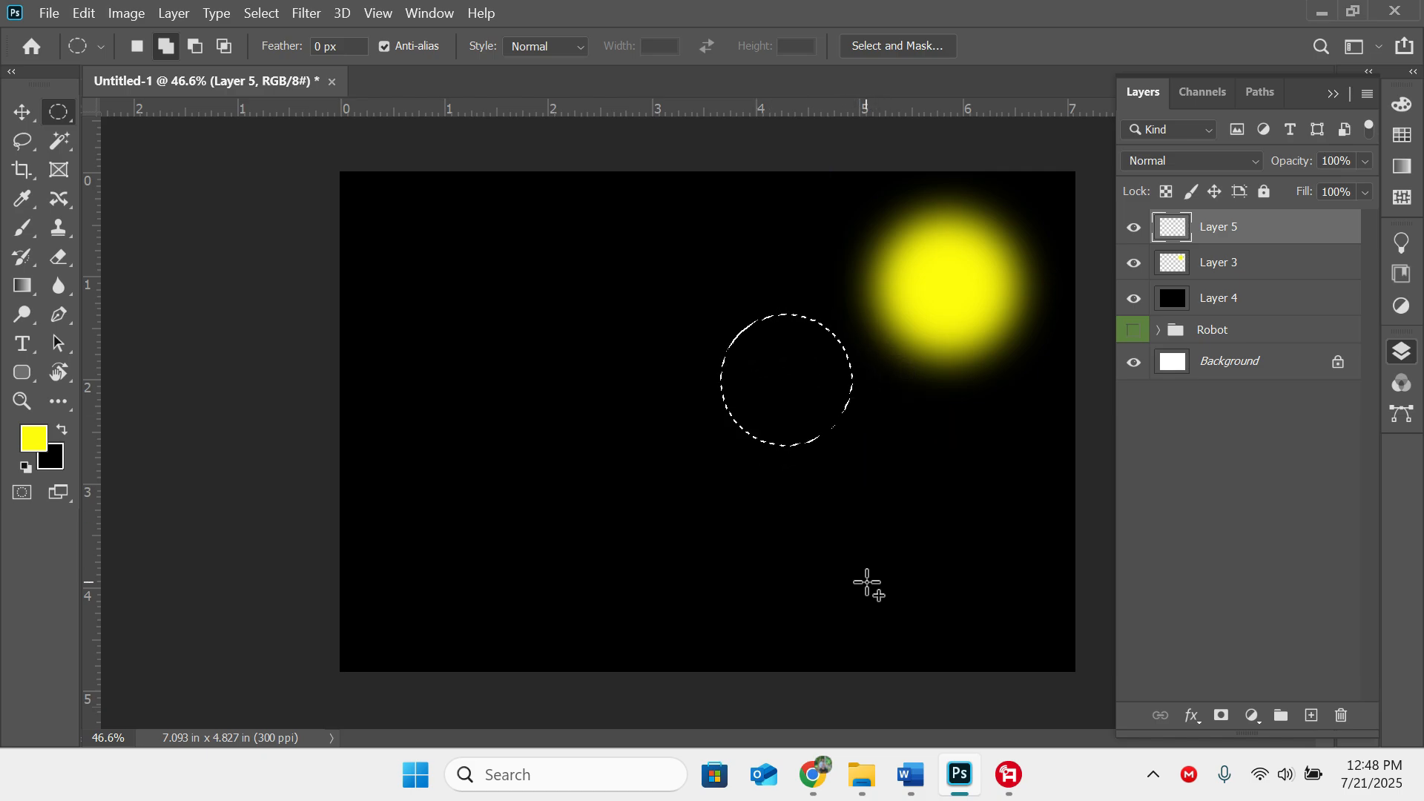
pyautogui.click(43, 448)
pyautogui.click(731, 599)
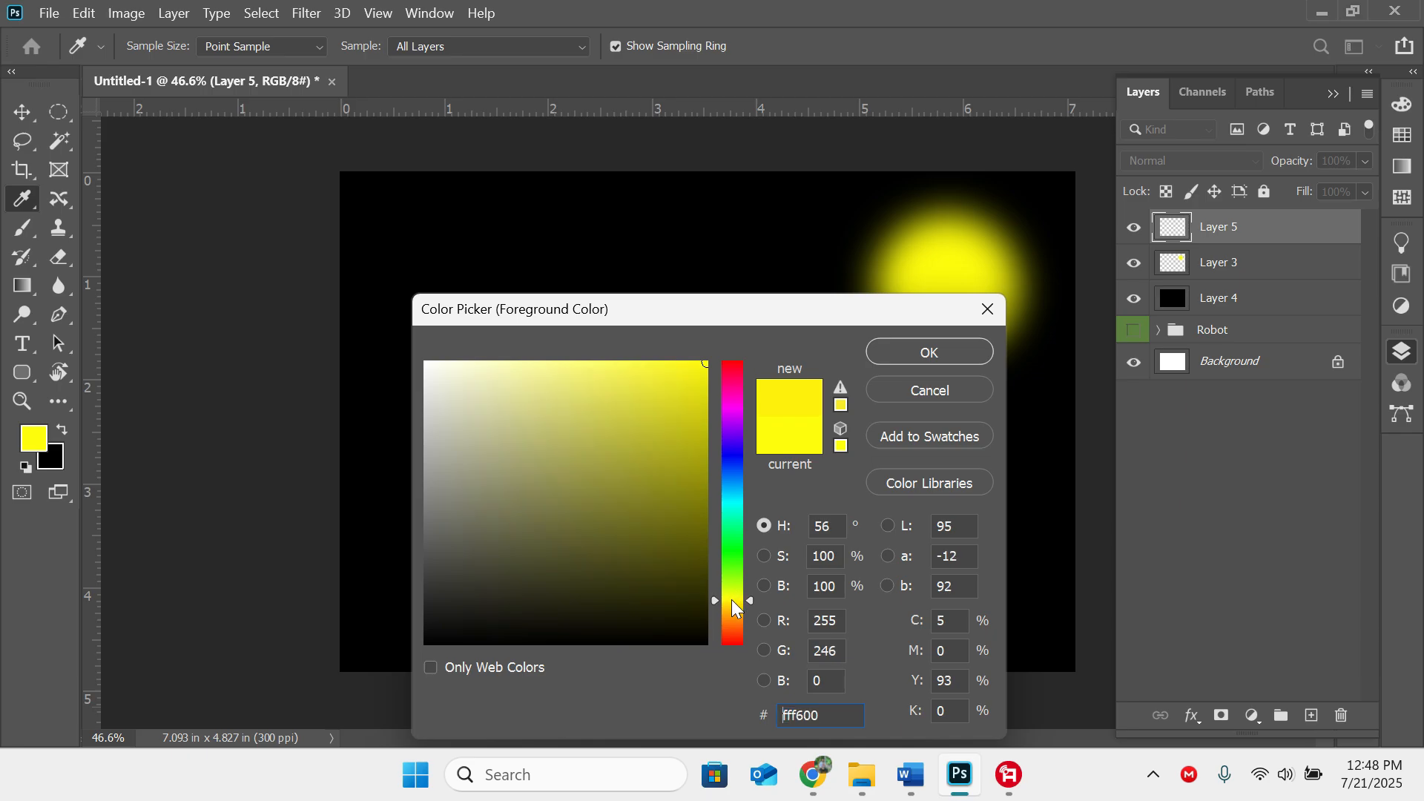
pyautogui.click(926, 350)
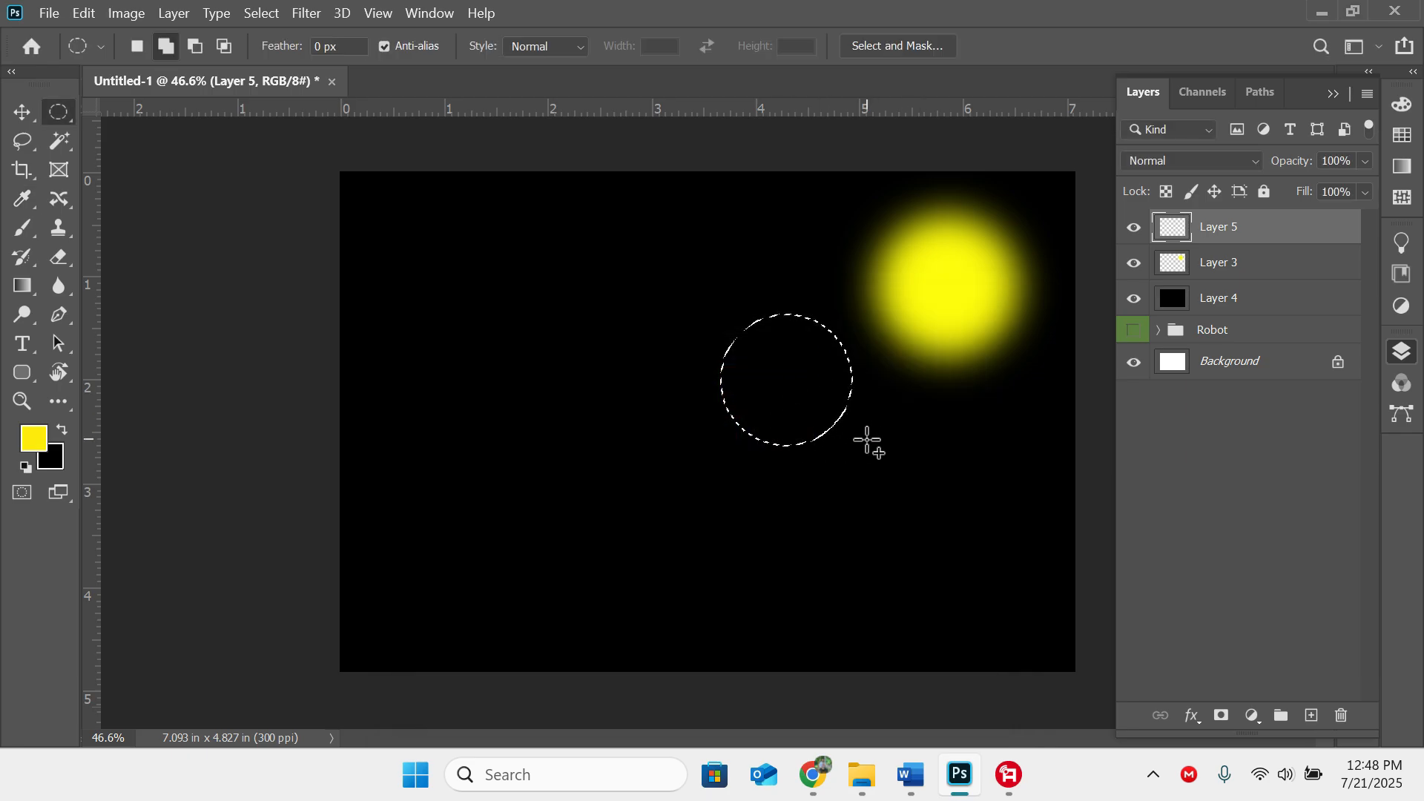
pyautogui.hotkey('alt', 'BackSpace')
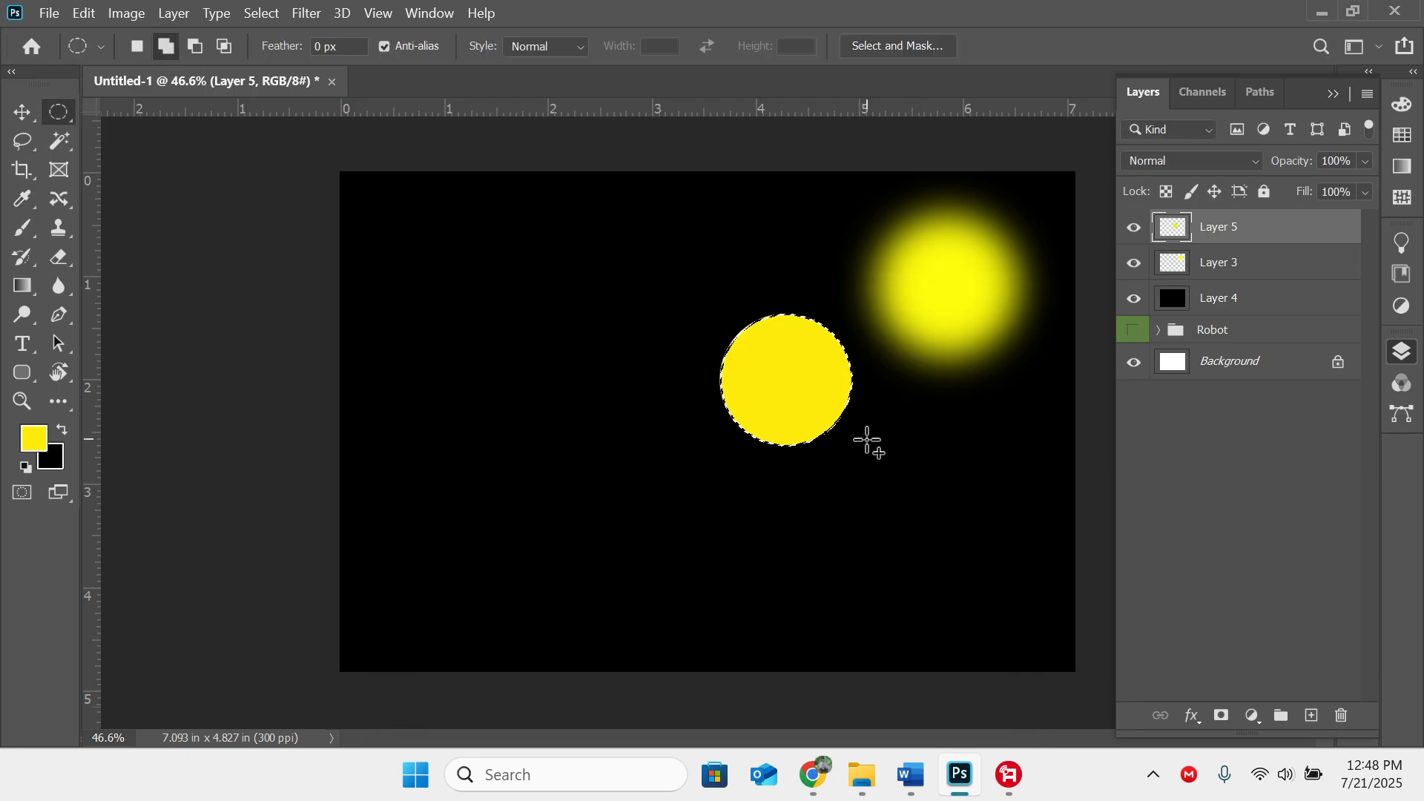
pyautogui.hotkey('ctrl', 'd')
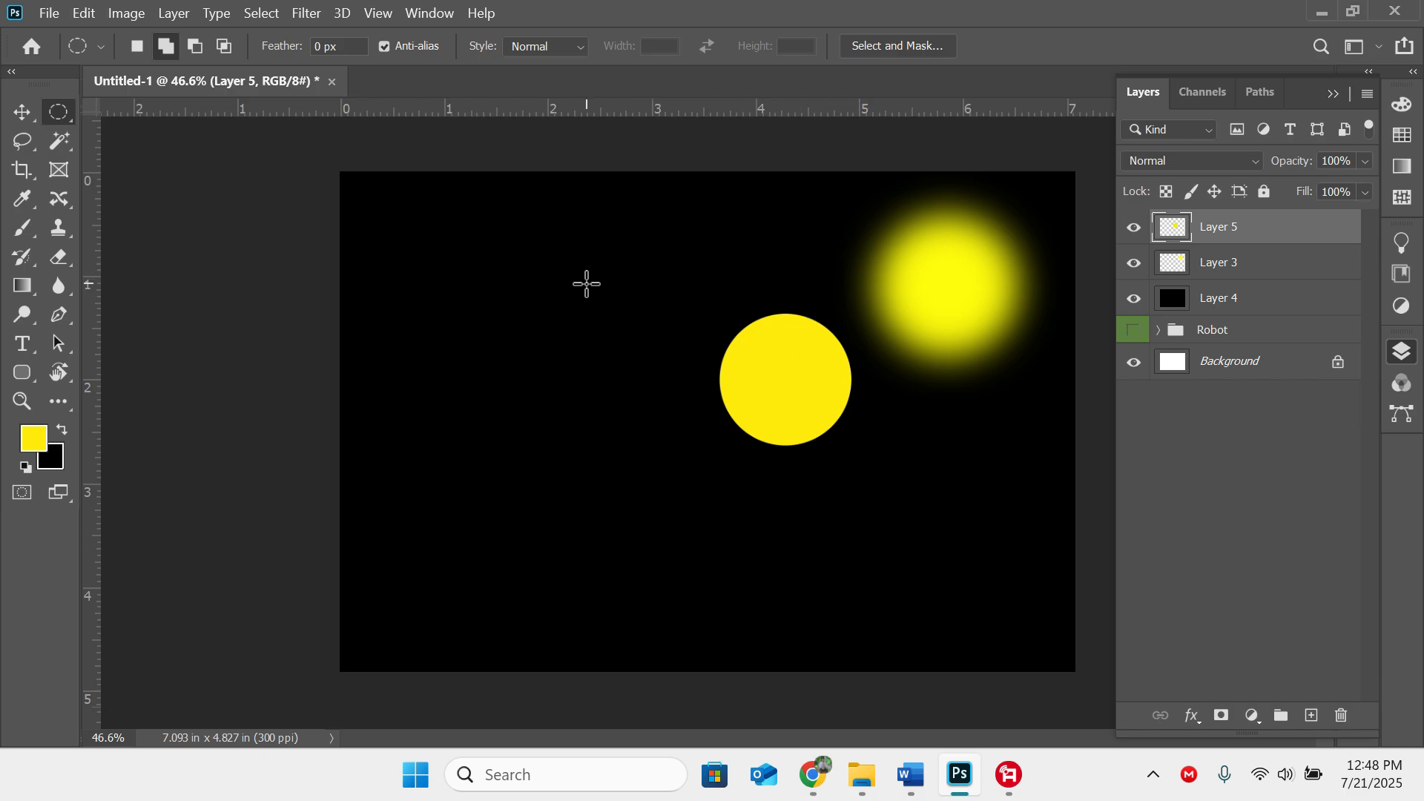
# Step: Move the solid yellow circle onto the center of the glow and nudge it slightly upward
pyautogui.press('v')
pyautogui.moveTo(790, 398); pyautogui.dragTo(946, 322)
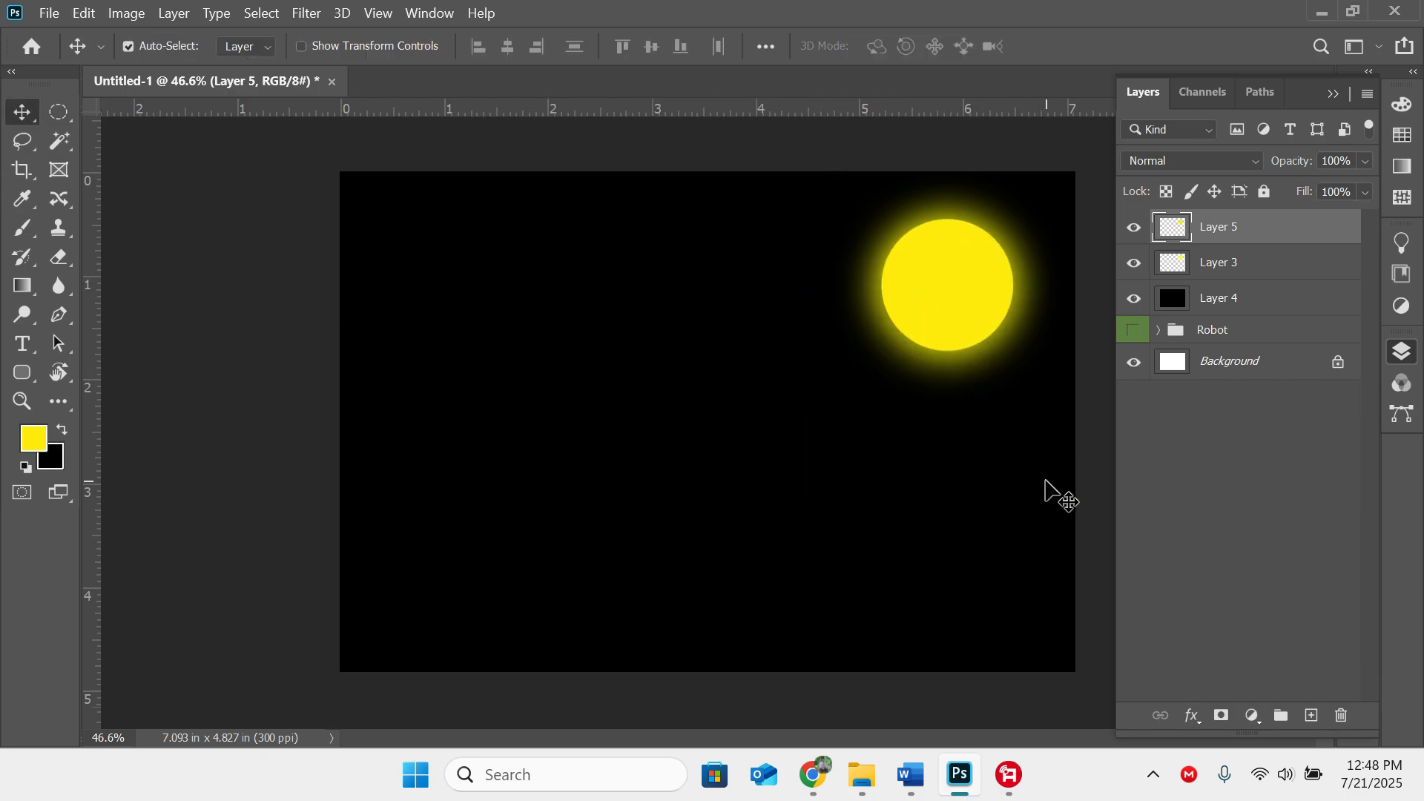
pyautogui.press('Up')
pyautogui.press('Up')
pyautogui.press('Up')
pyautogui.press('Up')
pyautogui.press('Up')
pyautogui.press('Up')
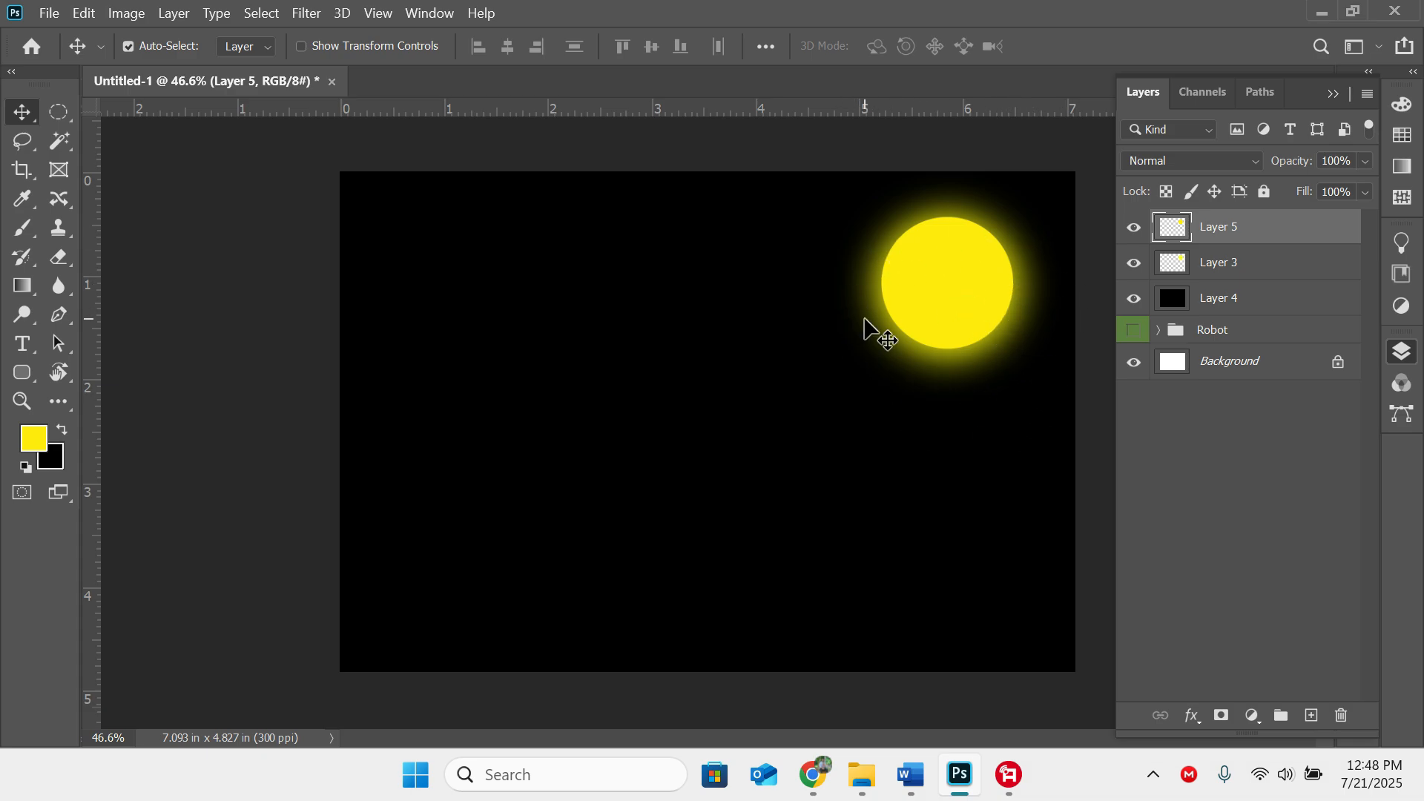
# Step: Select Layer 5, Layer 3 and Layer 4 together and clear the layer selection
pyautogui.keyDown('ctrl'); pyautogui.click(1218, 307); pyautogui.keyUp('ctrl')
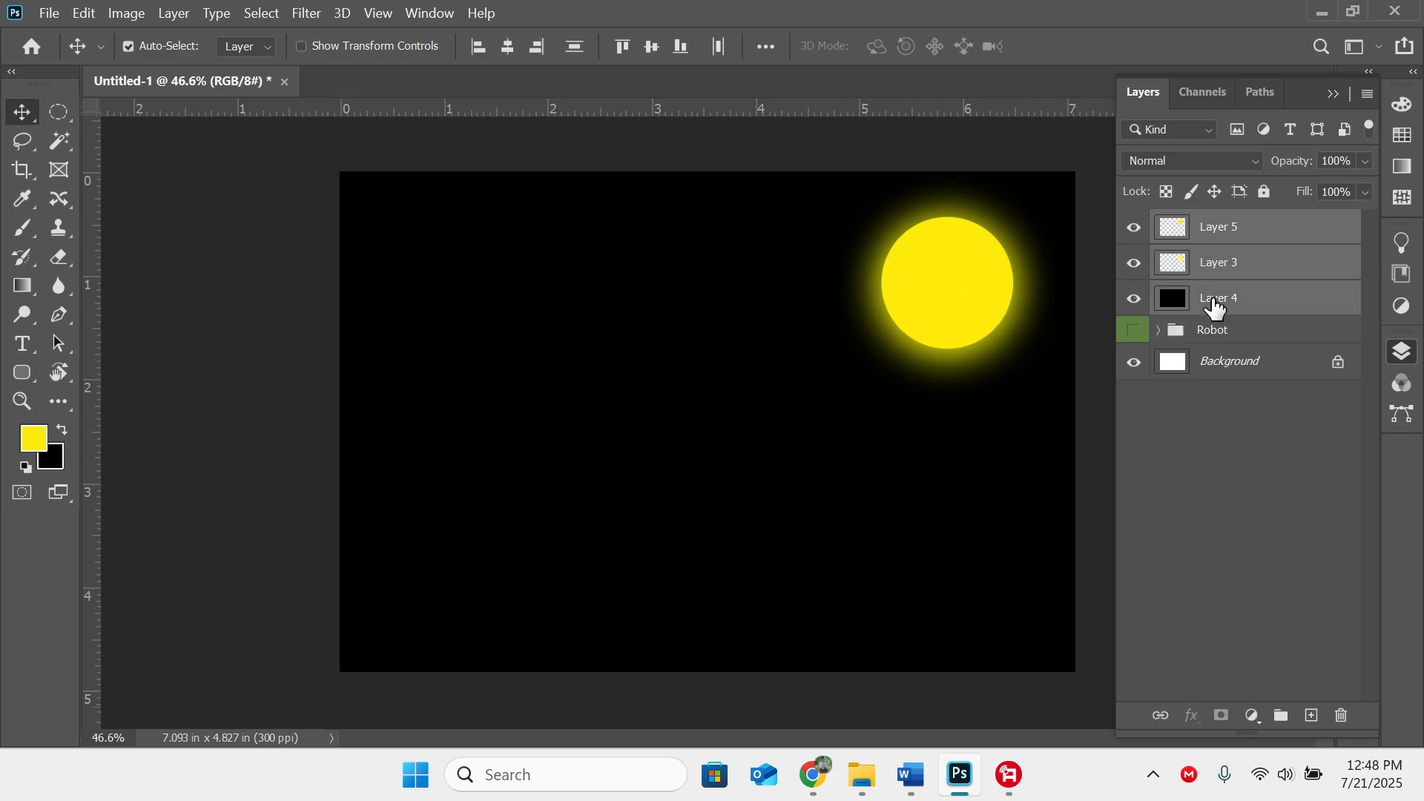
pyautogui.click(1229, 505)
# Step: Duplicate Layer 5 seven times and clear the layer selection
pyautogui.click(1227, 236)
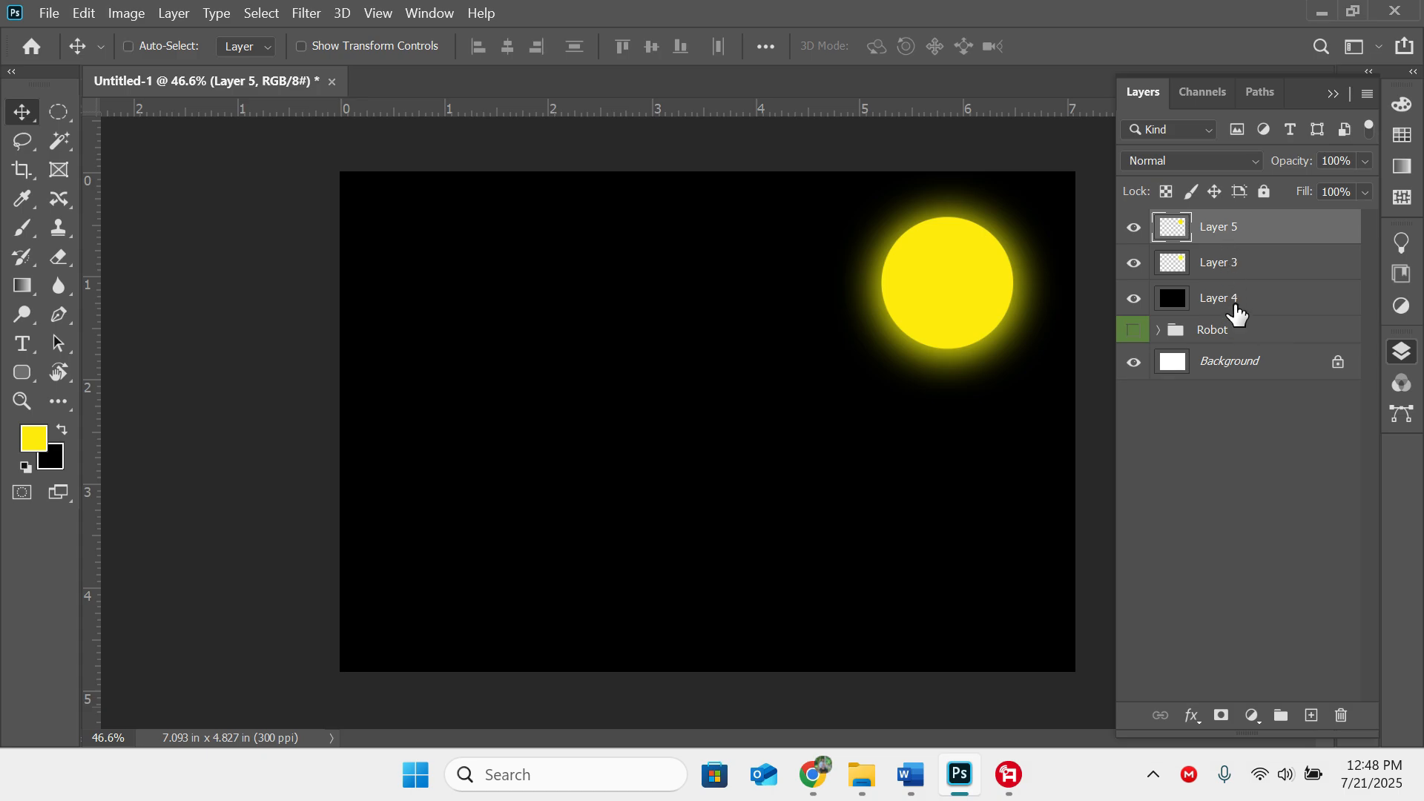
pyautogui.hotkey('ctrl', 'j')
pyautogui.hotkey('ctrl', 'j')
pyautogui.hotkey('ctrl', 'j')
pyautogui.hotkey('ctrl', 'j')
pyautogui.hotkey('ctrl', 'j')
pyautogui.hotkey('ctrl', 'j')
pyautogui.hotkey('ctrl', 'j')
pyautogui.click(1265, 682)
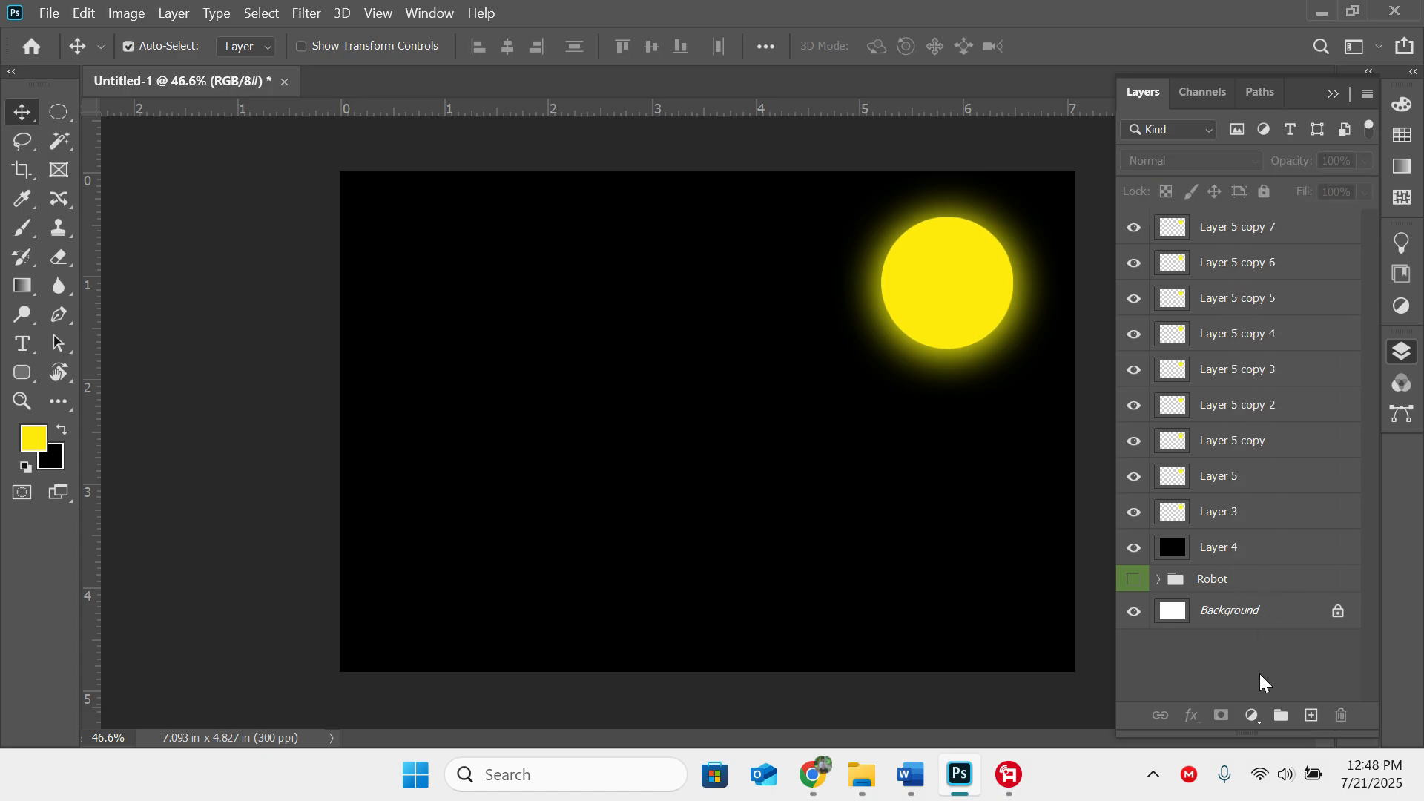
# Step: Extend a layer selection from Layer 5 copy 7 down to Layer 5 copy 3, and reduce it to Layer 5 copy 7
pyautogui.click(1231, 231)
pyautogui.keyDown('shift'); pyautogui.click(1232, 267); pyautogui.keyUp('shift')
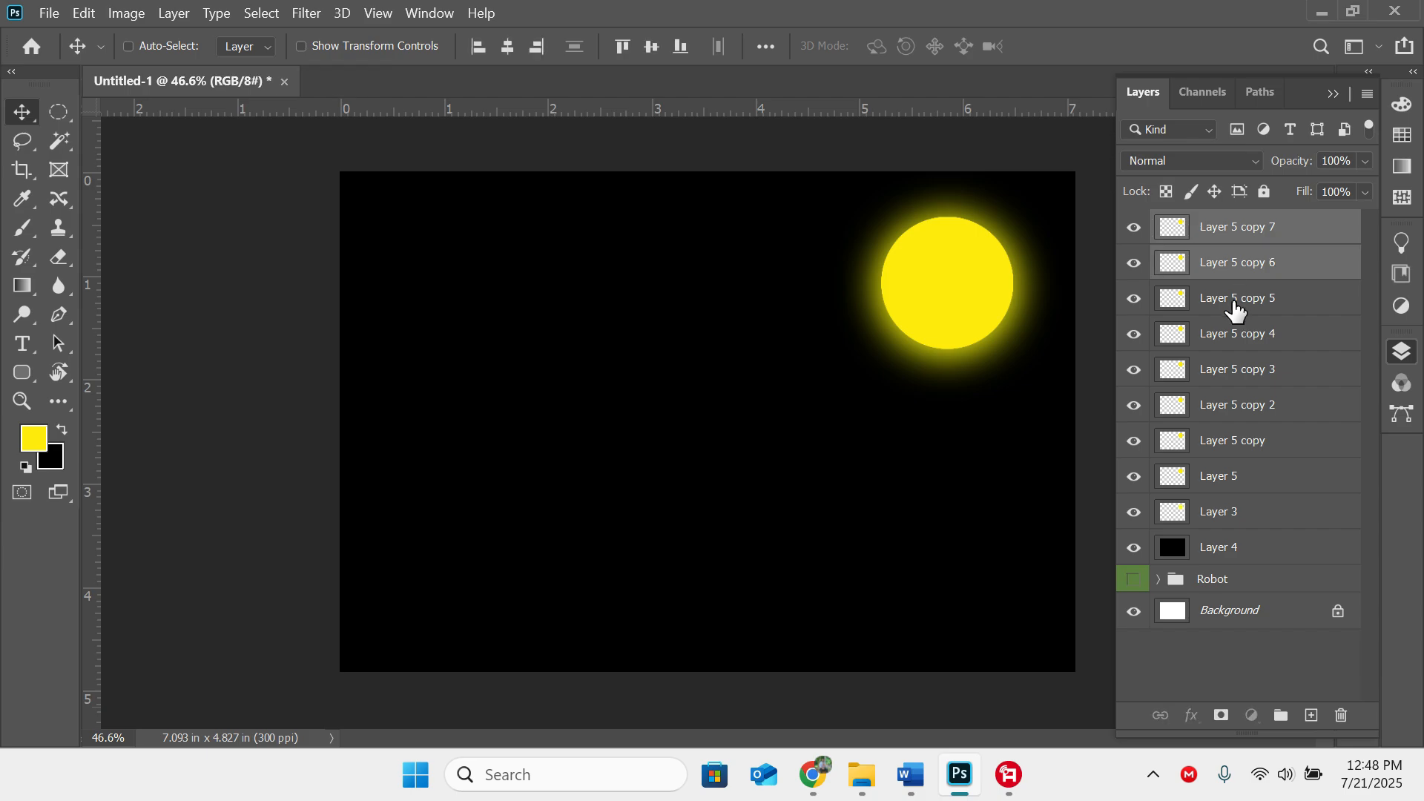
pyautogui.keyDown('shift'); pyautogui.click(1232, 300); pyautogui.keyUp('shift')
pyautogui.keyDown('shift'); pyautogui.click(1234, 335); pyautogui.keyUp('shift')
pyautogui.keyDown('shift'); pyautogui.click(1235, 380); pyautogui.keyUp('shift')
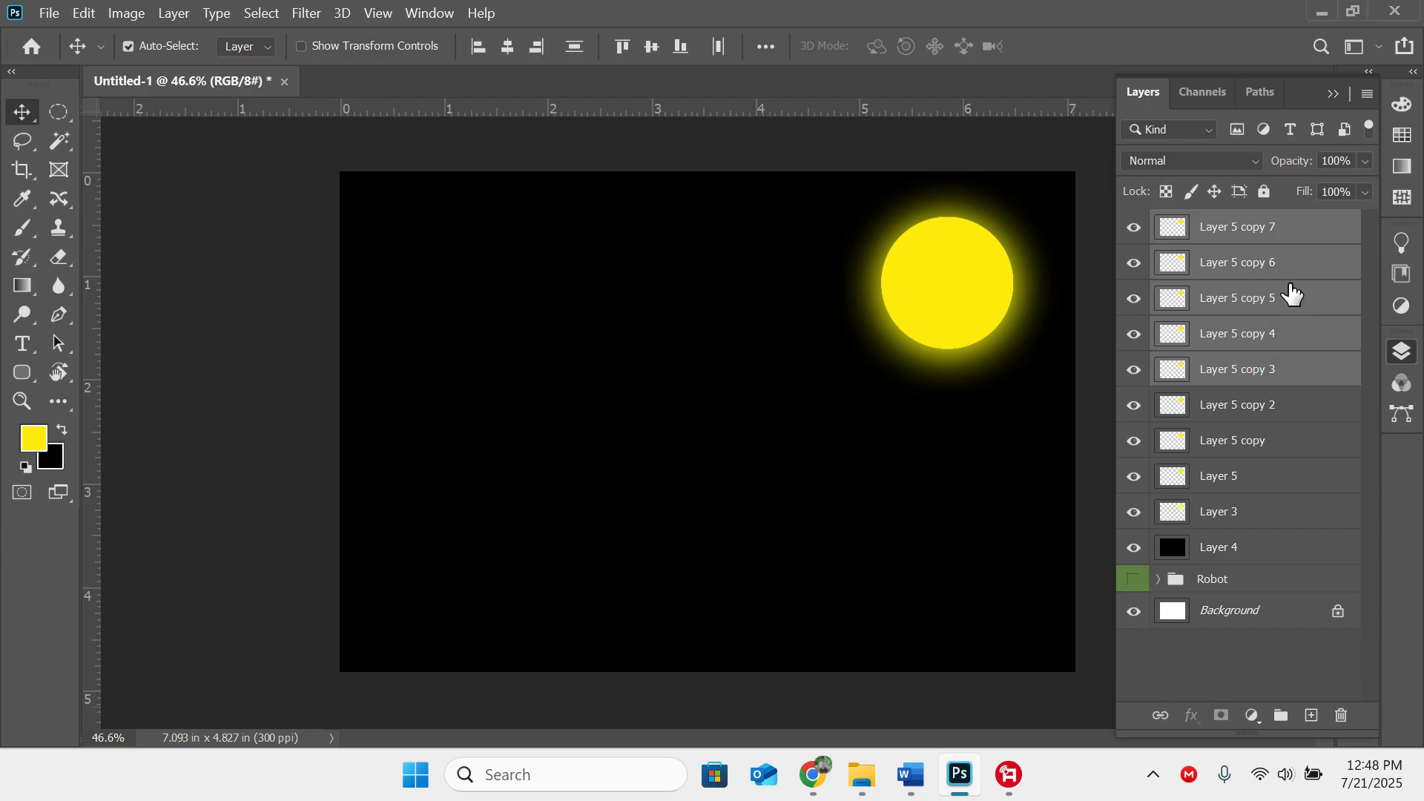
pyautogui.click(1262, 235)
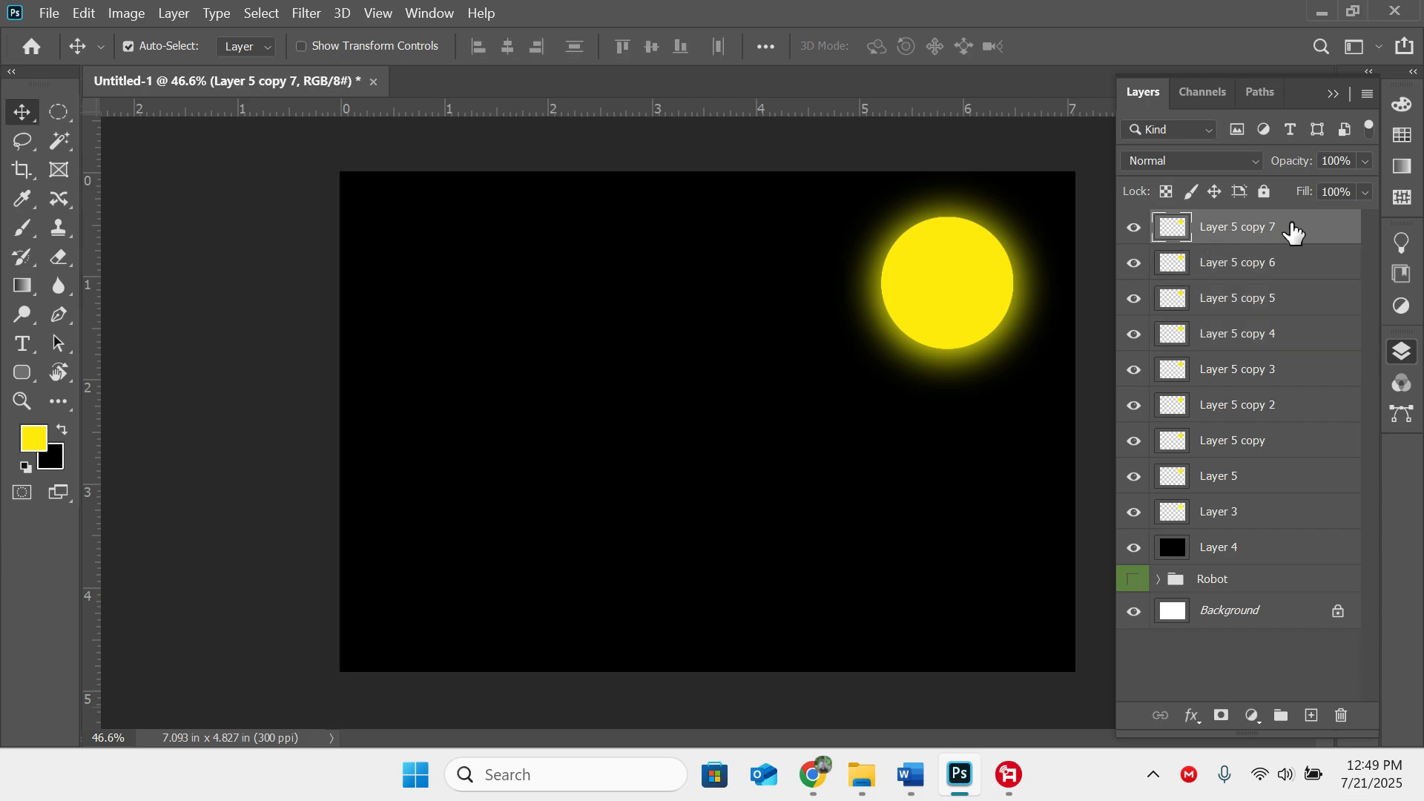
# Step: Select all layers from Layer 5 copy 7 down to Layer 4 and put them in one group
pyautogui.click(1252, 273)
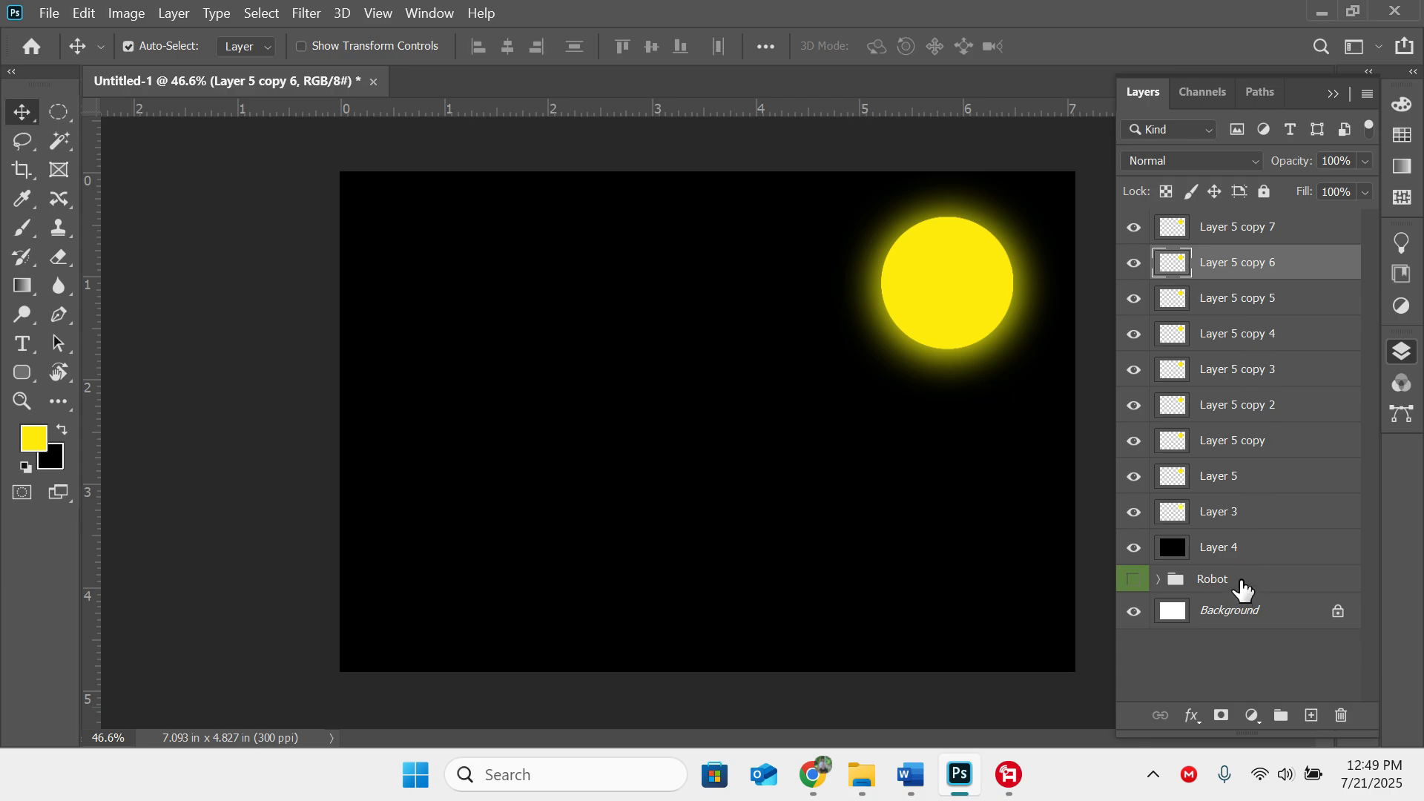
pyautogui.click(1231, 237)
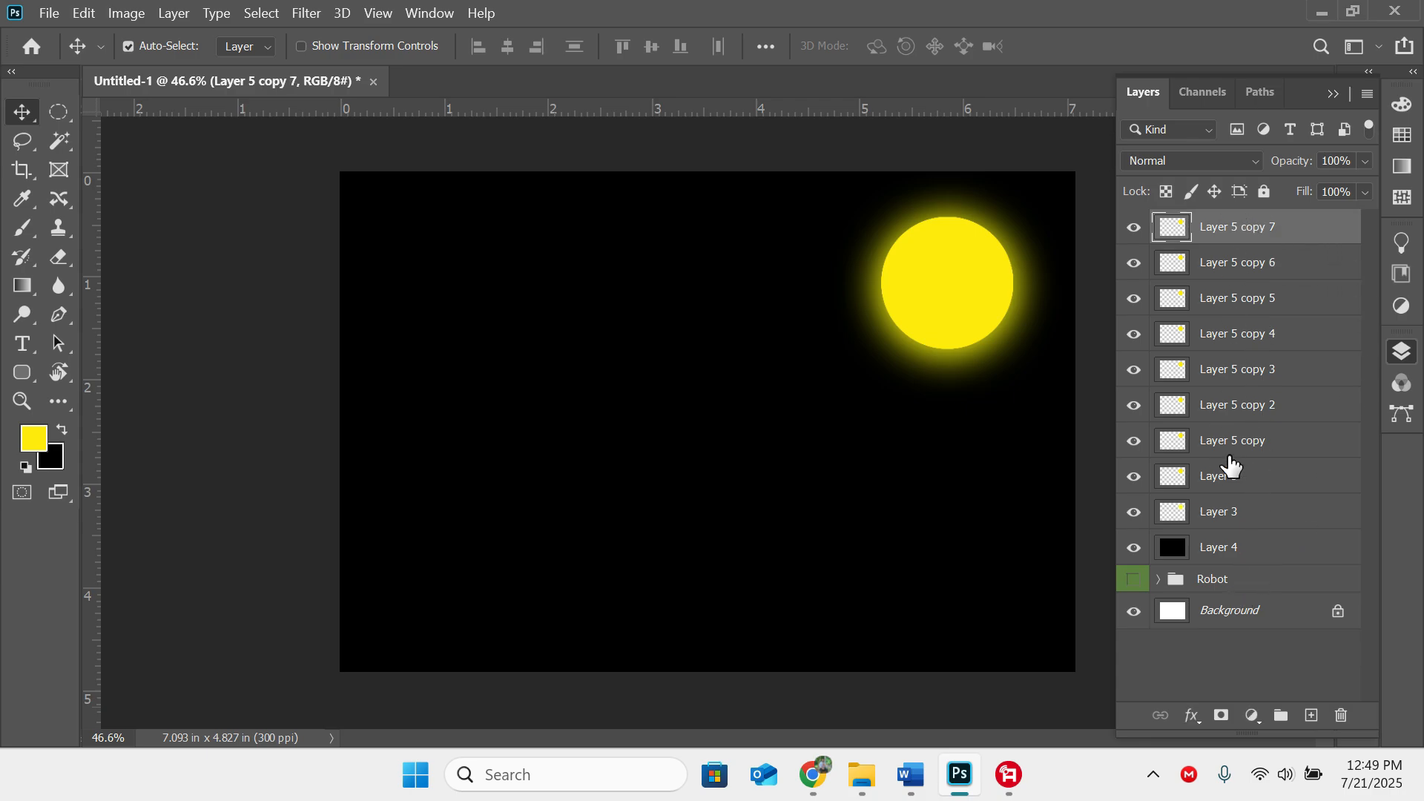
pyautogui.keyDown('shift'); pyautogui.click(1235, 551); pyautogui.keyUp('shift')
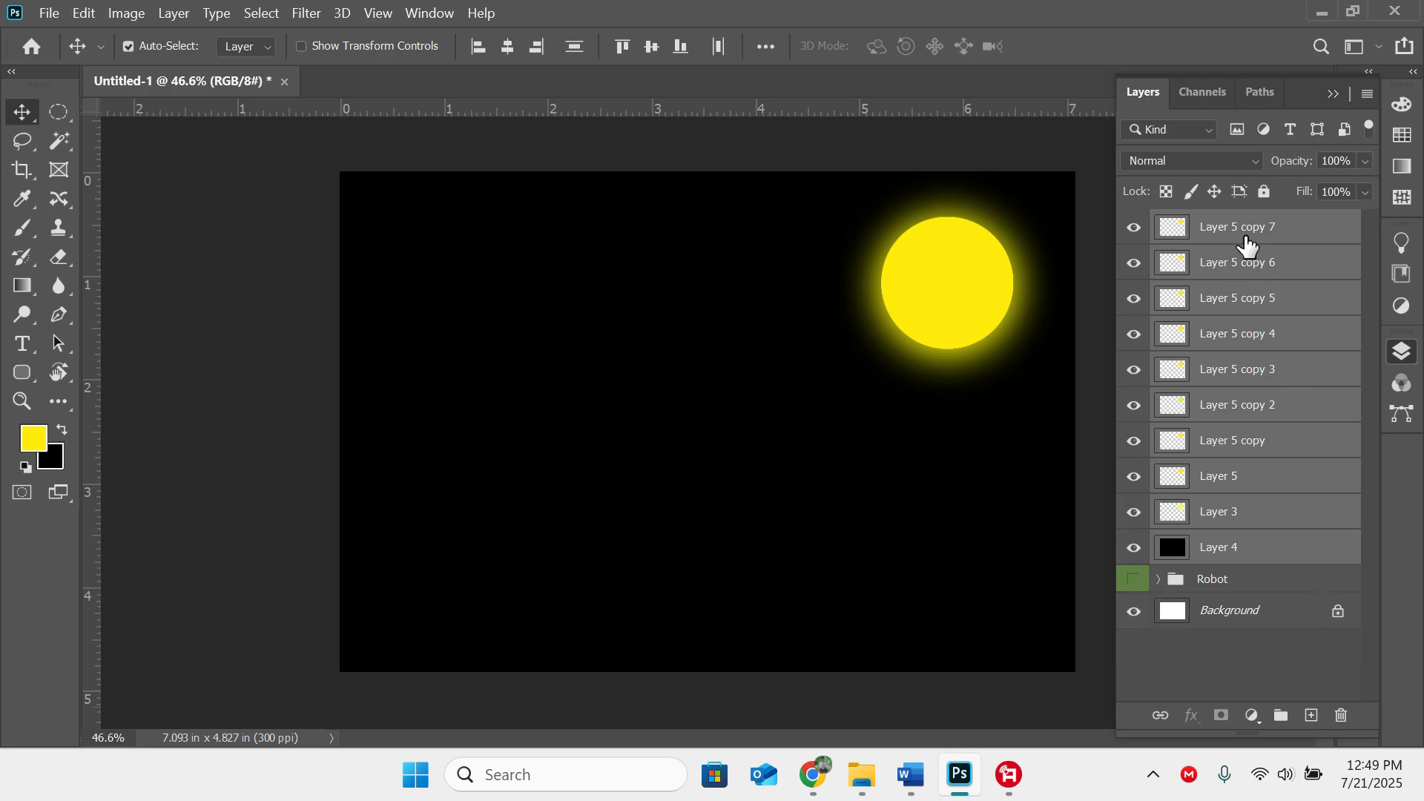
pyautogui.moveTo(1246, 239); pyautogui.dragTo(1281, 718)
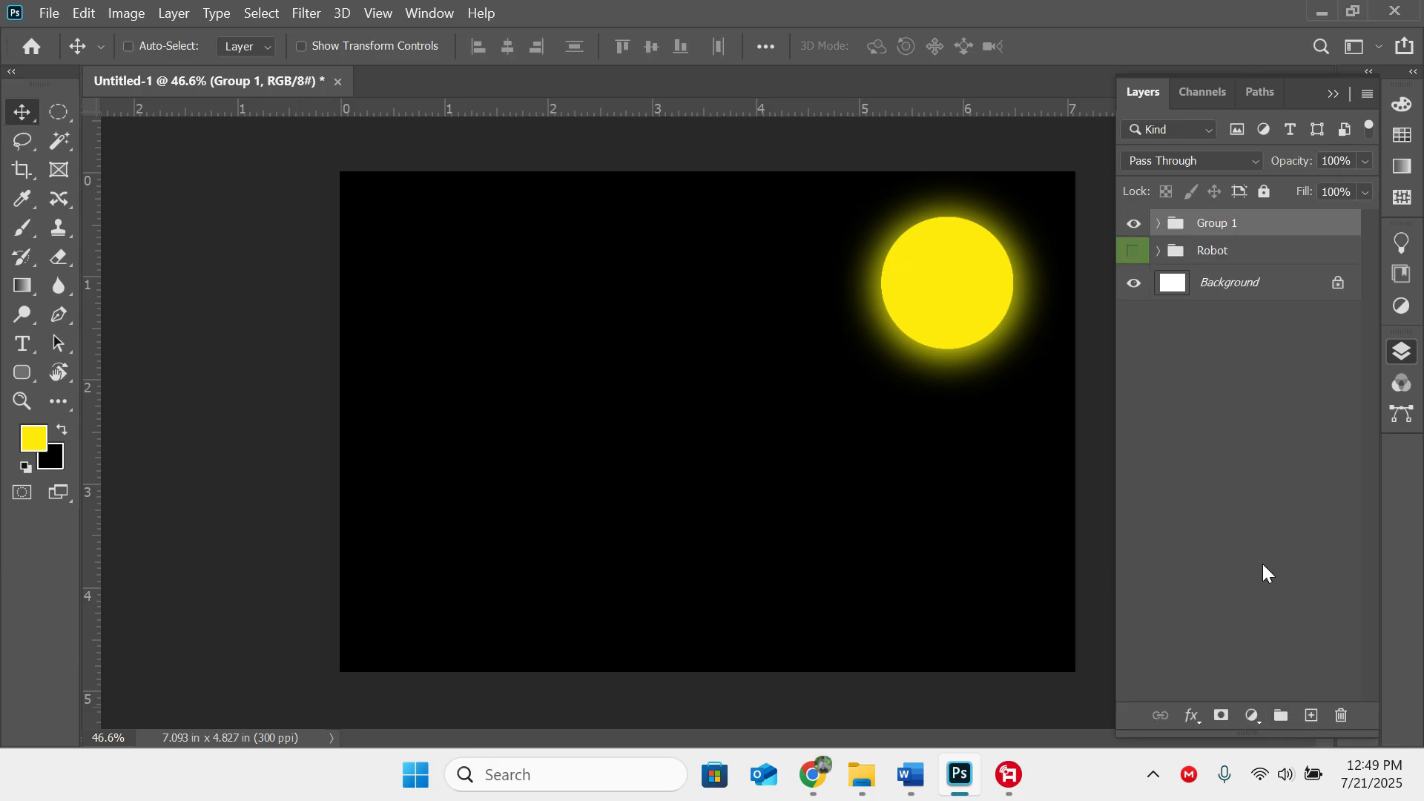
pyautogui.hotkey('ctrl', 'z')
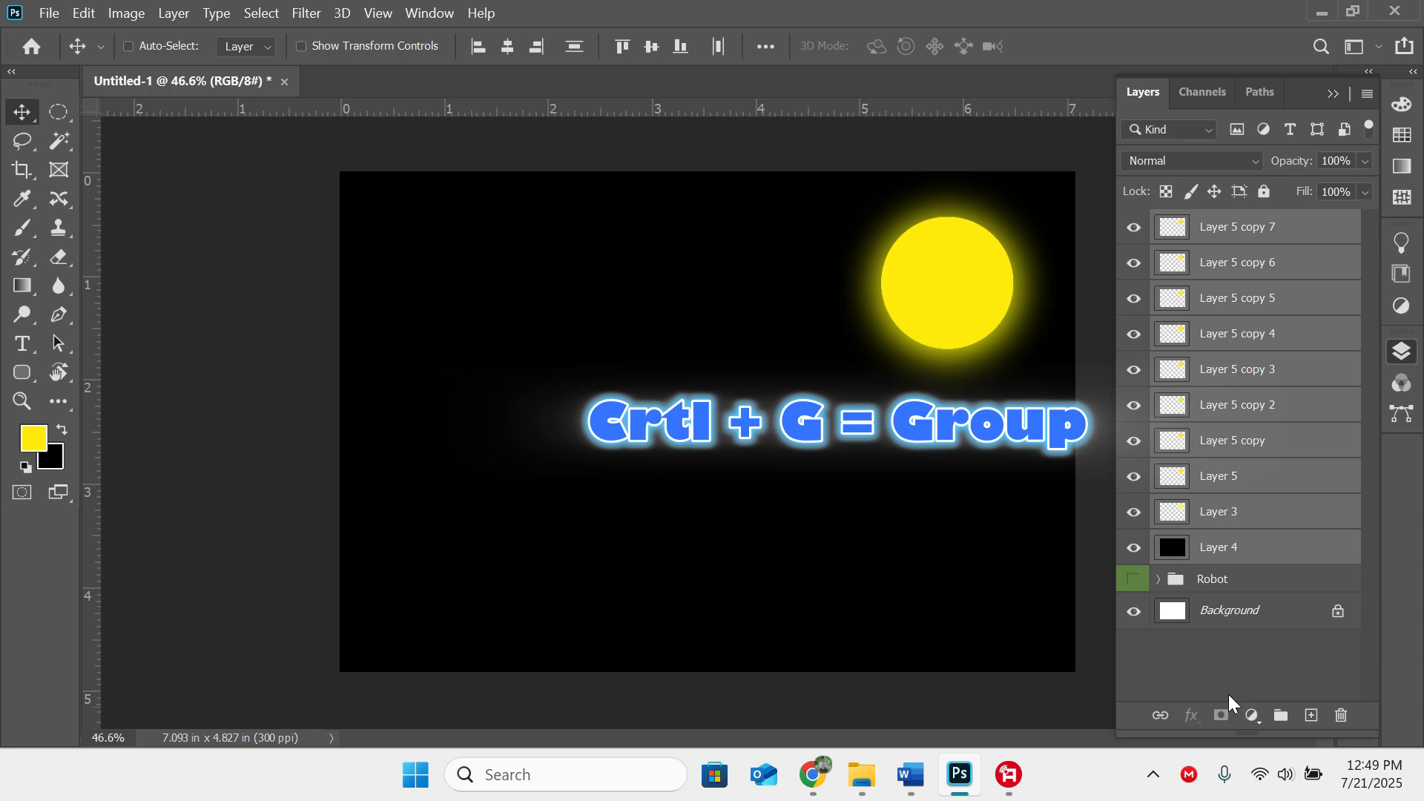
pyautogui.hotkey('ctrl', 'g')
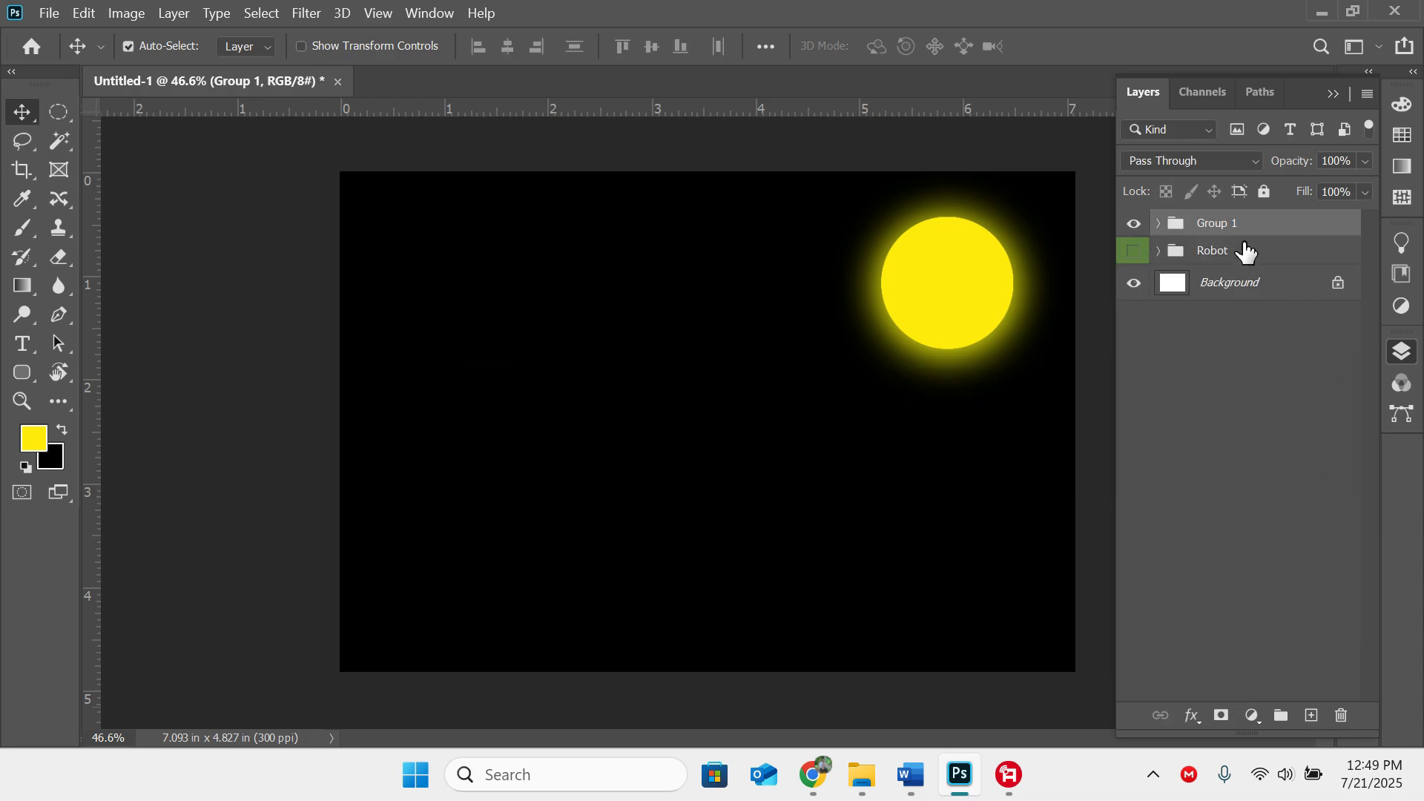
# Step: Switch the new group's visibility off and on again, and rename the group Moon
pyautogui.click(1132, 227)
pyautogui.click(1132, 227)
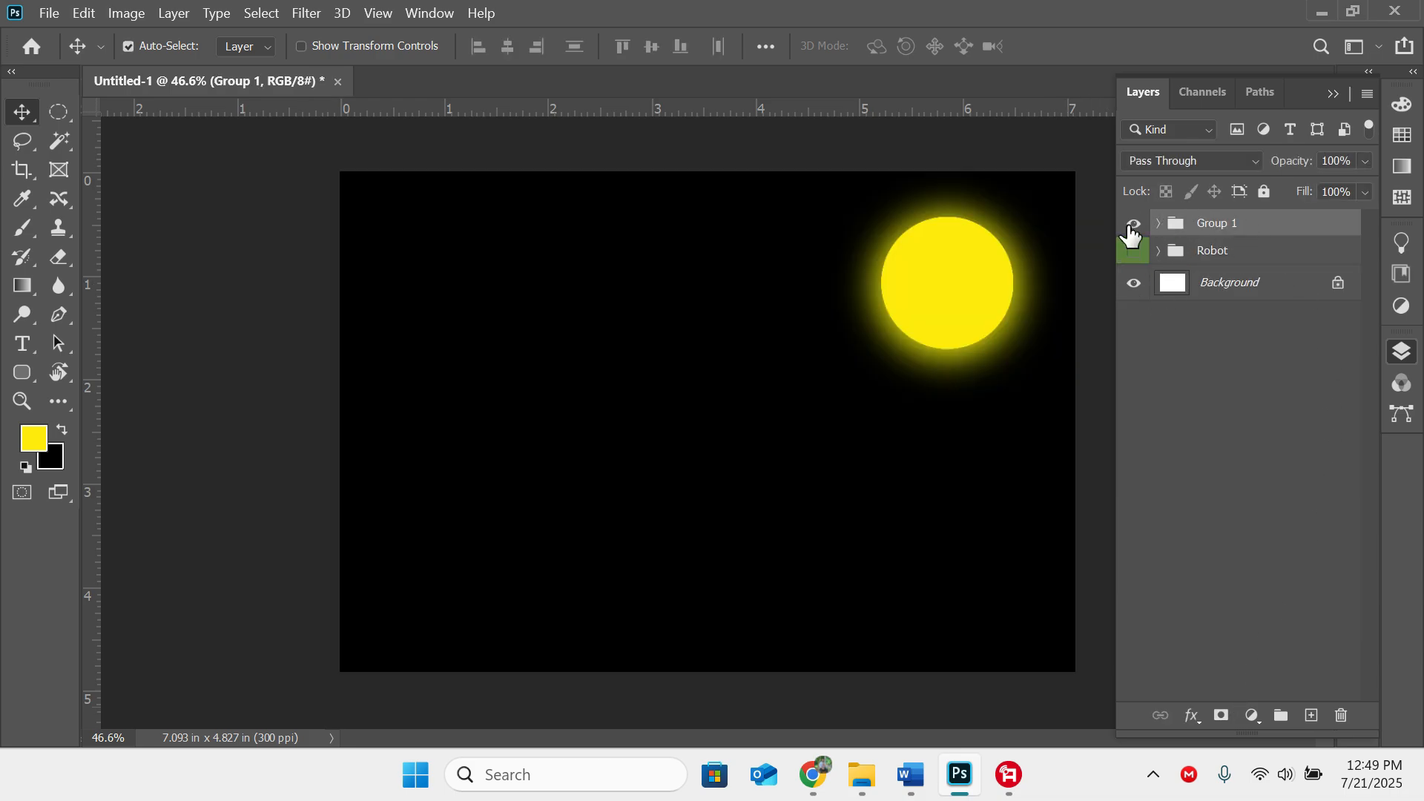
pyautogui.doubleClick(1217, 223)
pyautogui.write('Moon')
pyautogui.press('Return')
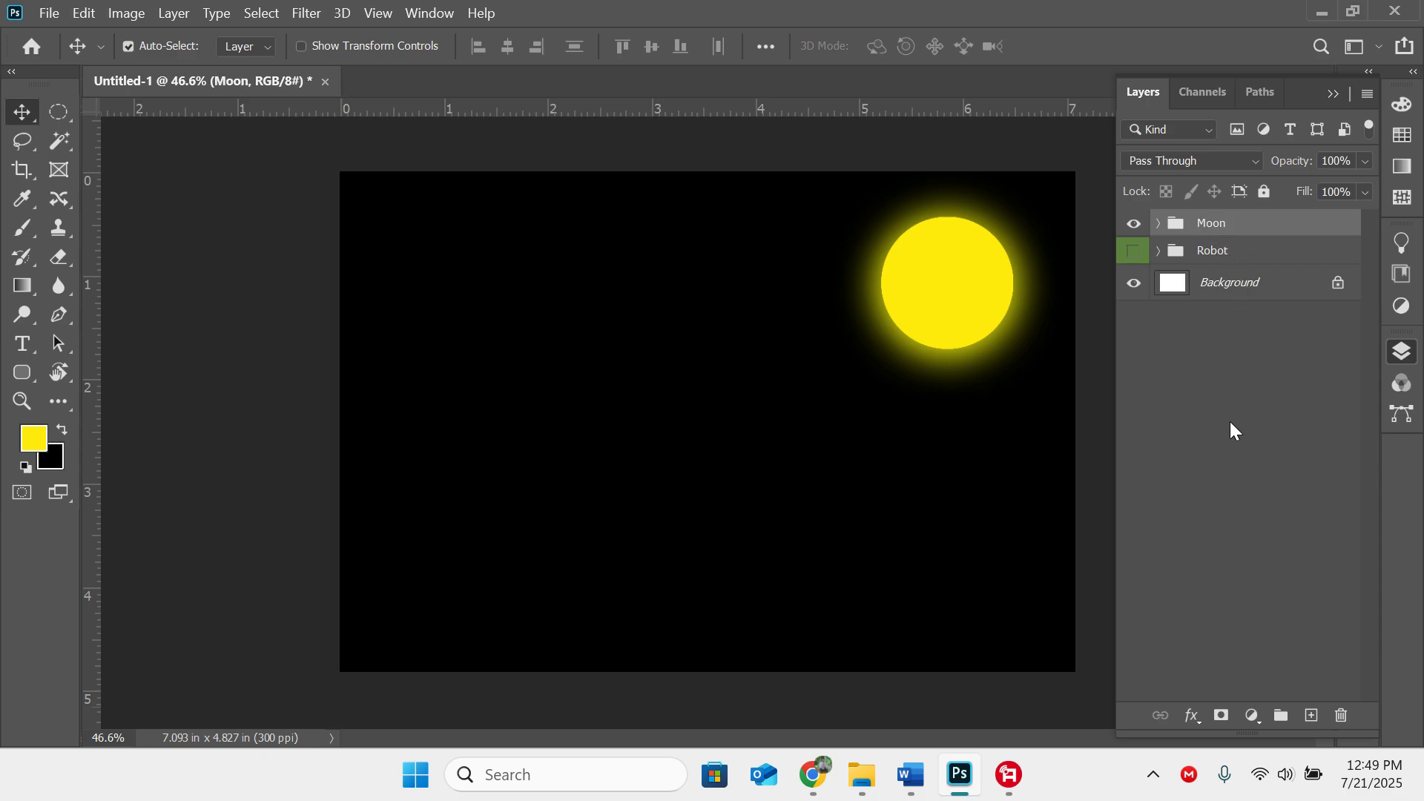
# Step: Clear the layer selection, hide the Moon group and show the Robot group
pyautogui.click(1177, 307)
pyautogui.click(1133, 224)
pyautogui.click(1134, 251)
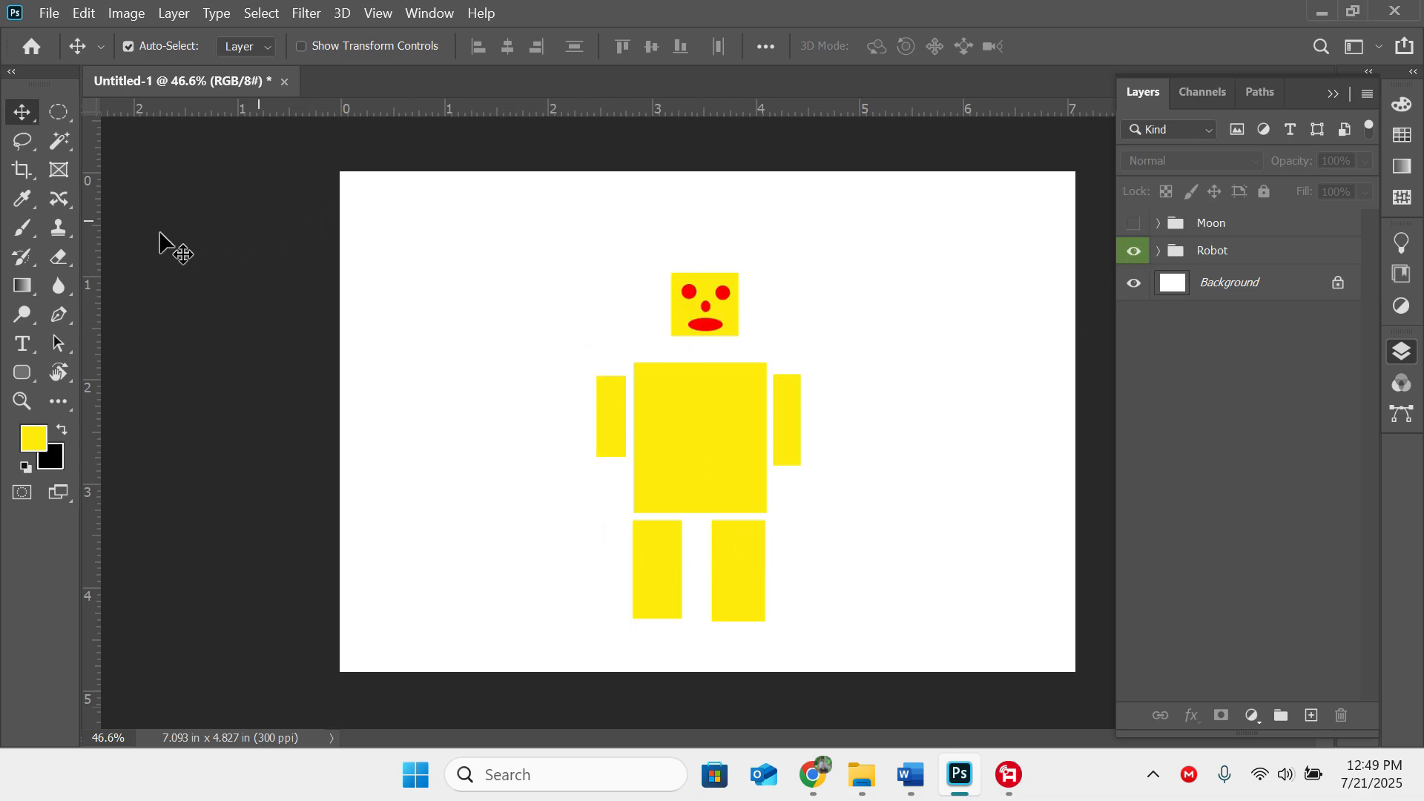
# Step: Look through the variants of the marquee tool and of the Magic Wand tool
pyautogui.click(47, 112)
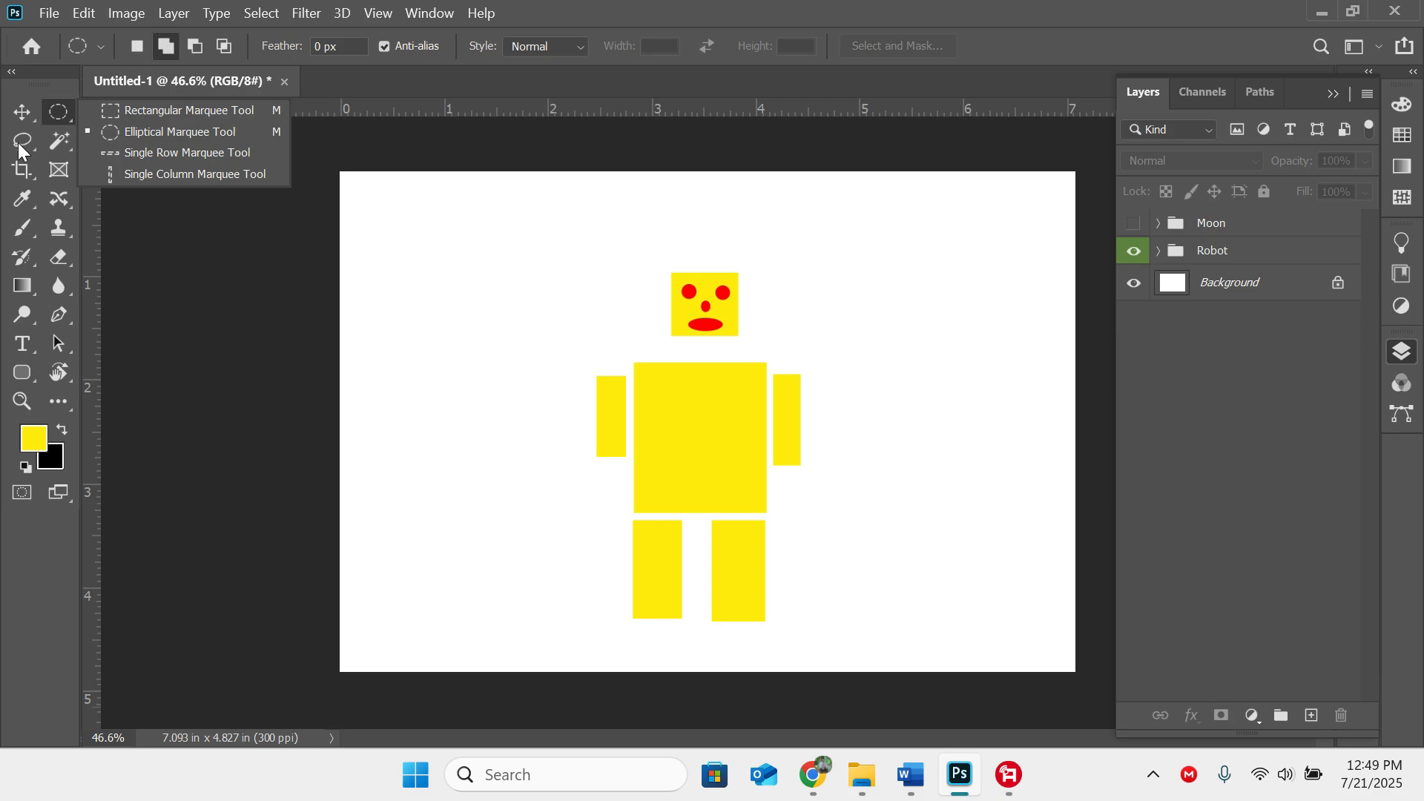
pyautogui.click(1252, 305)
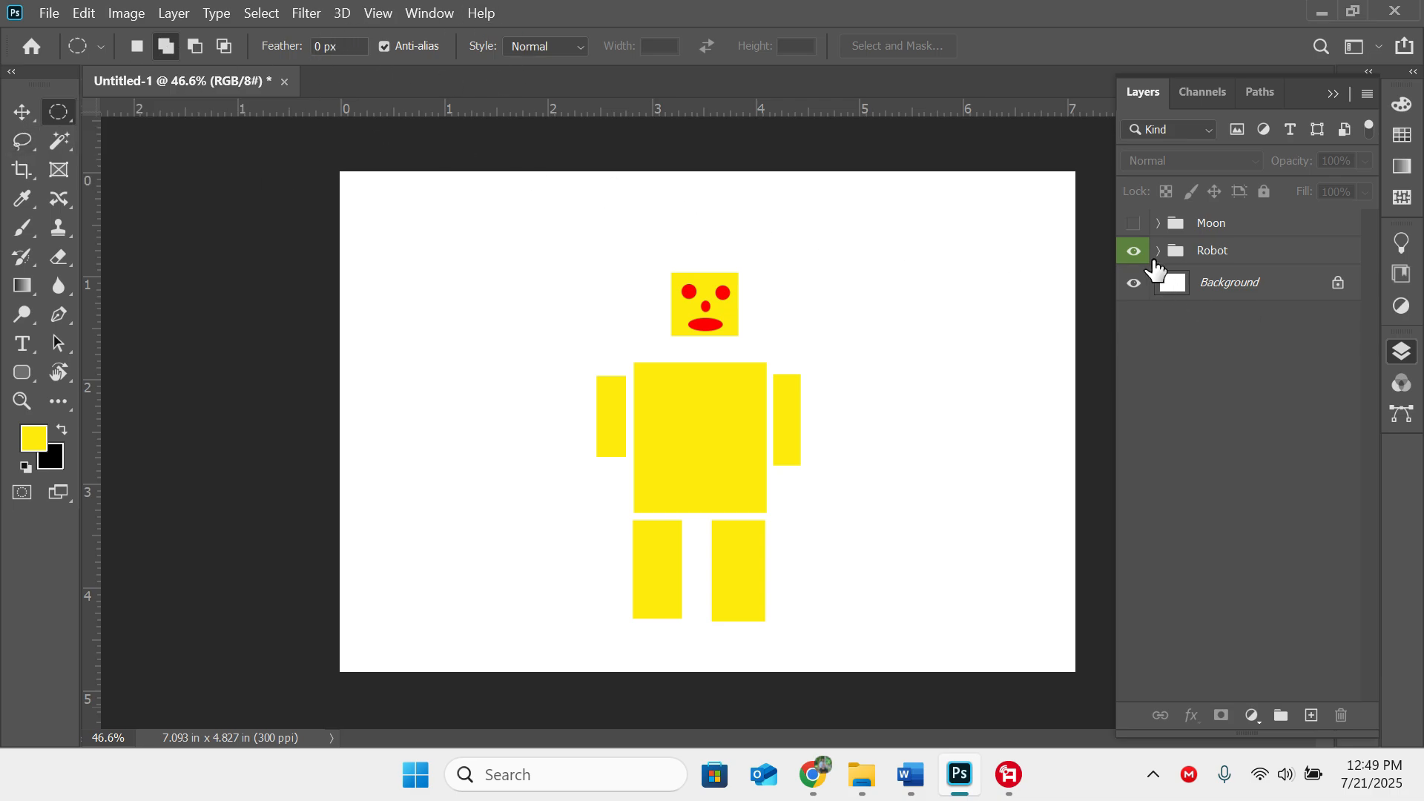
pyautogui.click(61, 138)
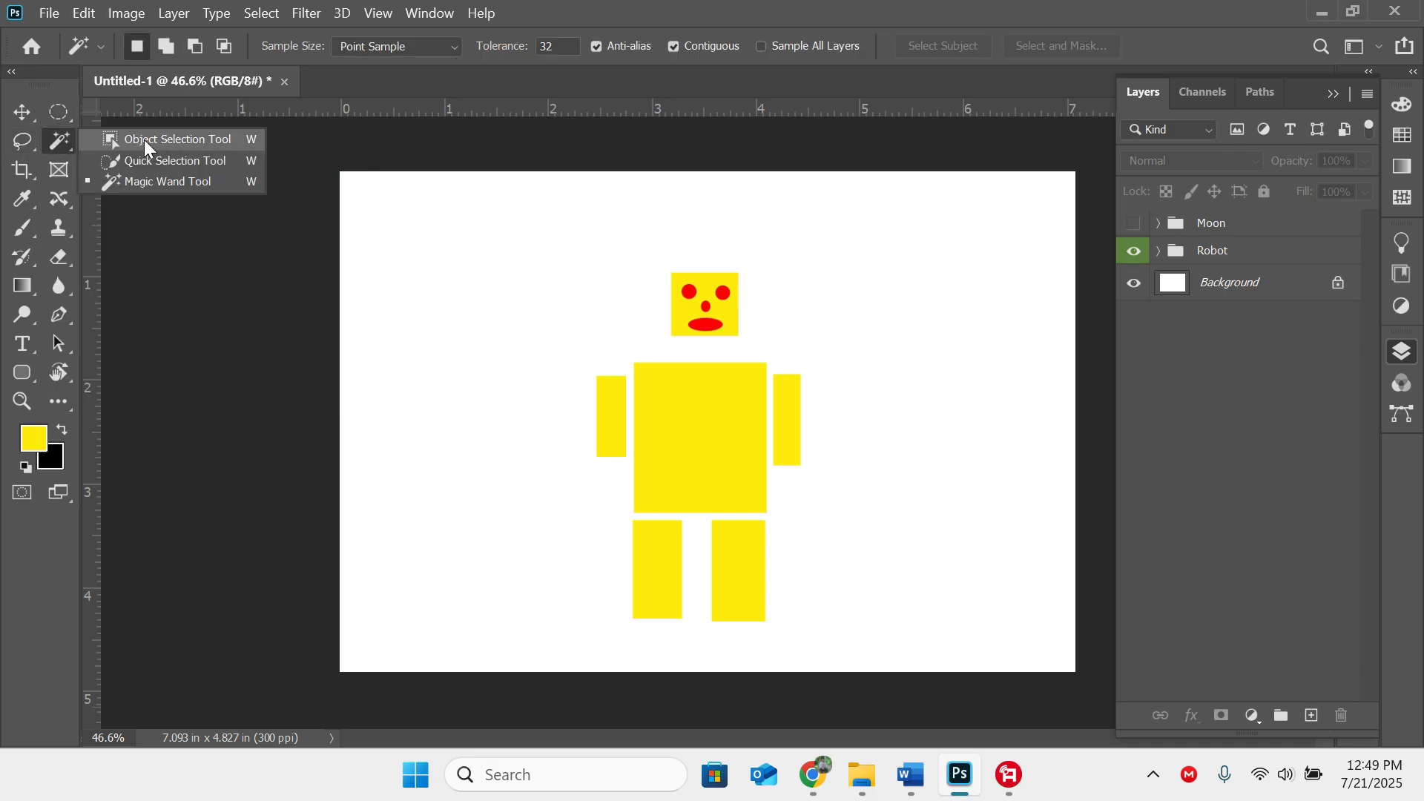